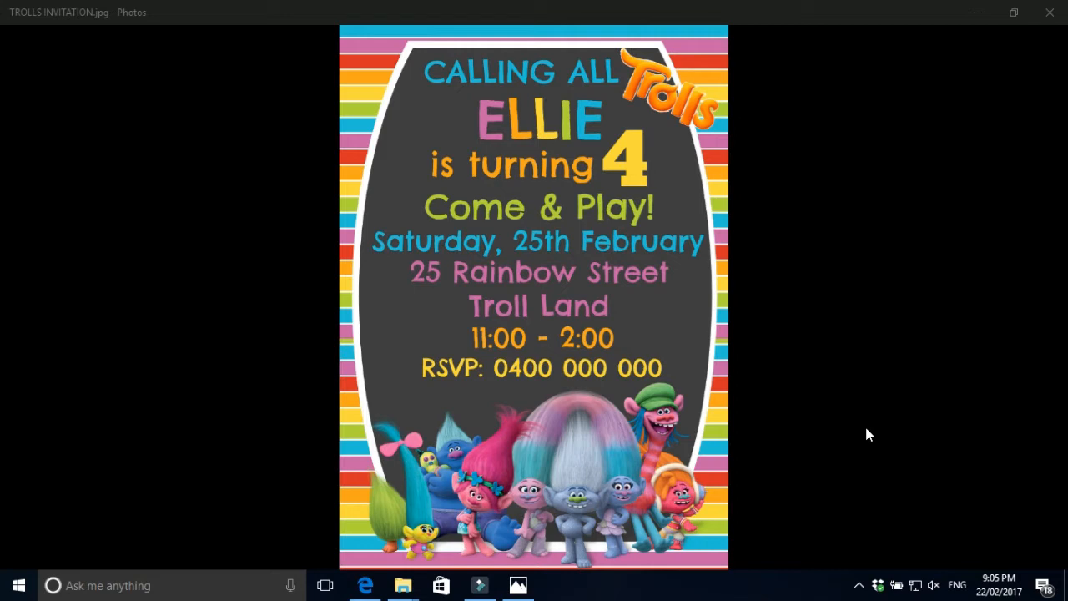
Switch to PicMonkey in the browser and open a blank 7 x 5 in design canvas.
left_click(357, 589)
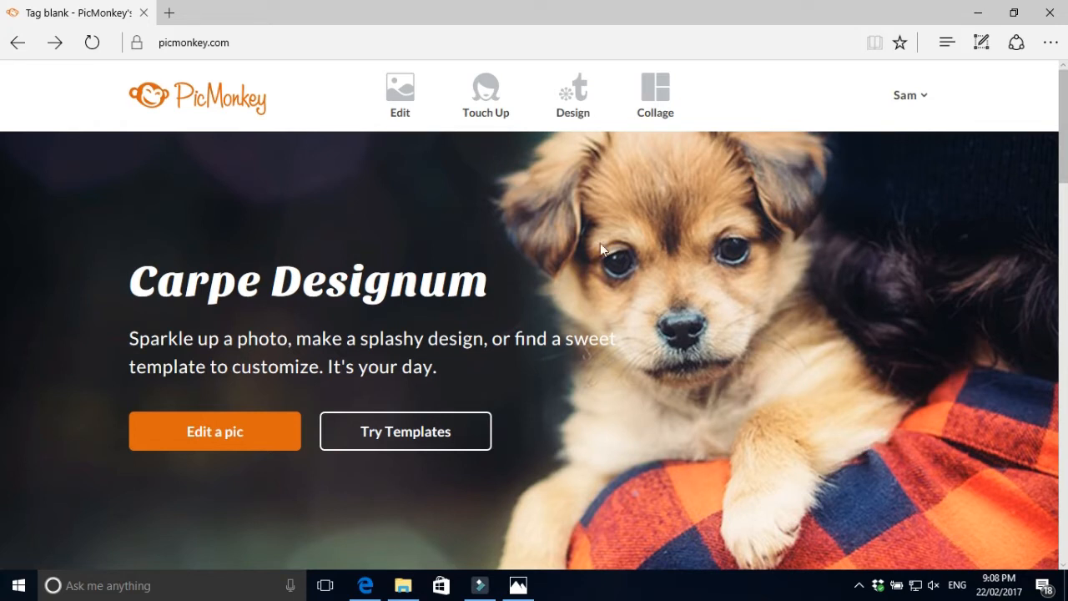
mouse_move(572, 98)
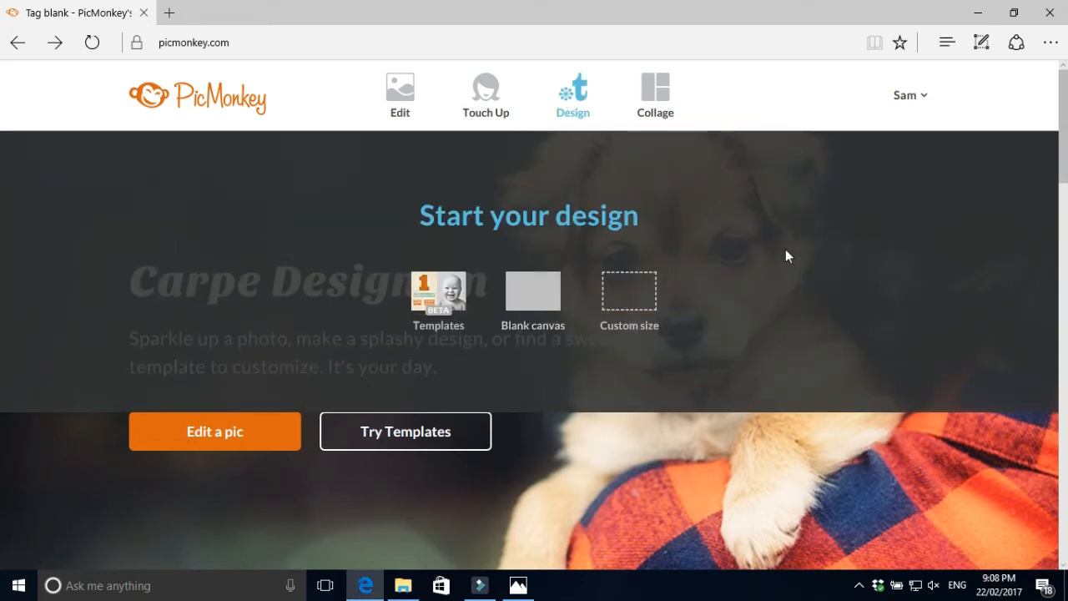
left_click(535, 294)
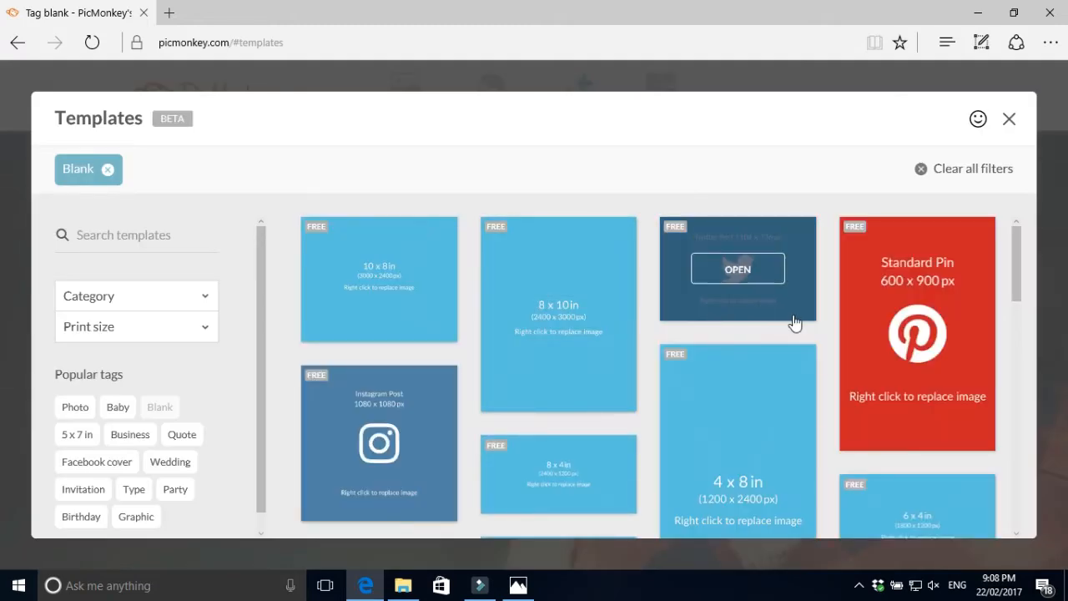
scroll(795, 326, "down", 2)
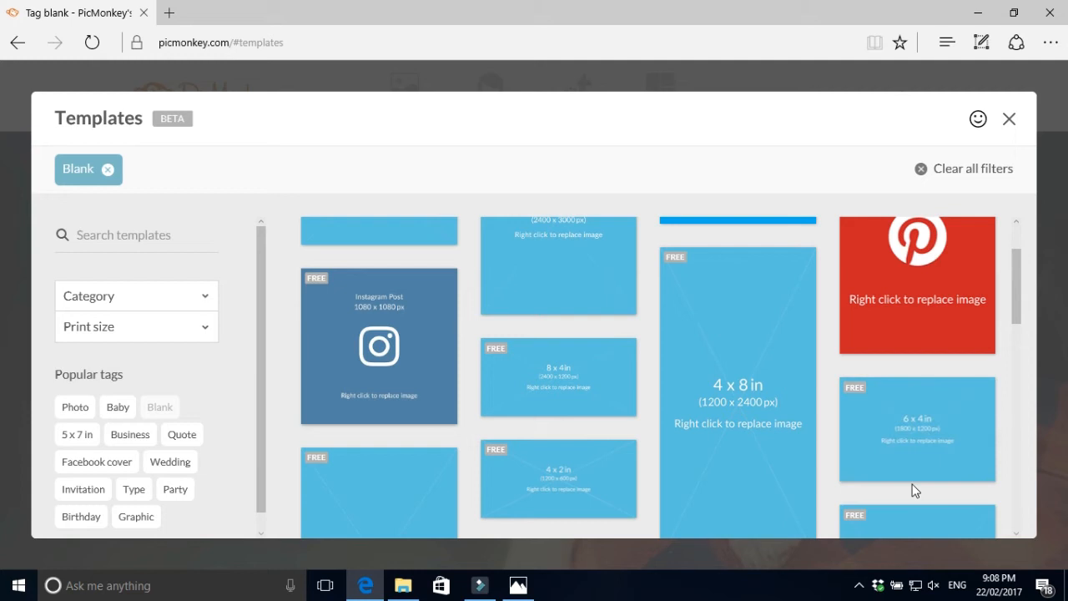
scroll(925, 459, "down", 10)
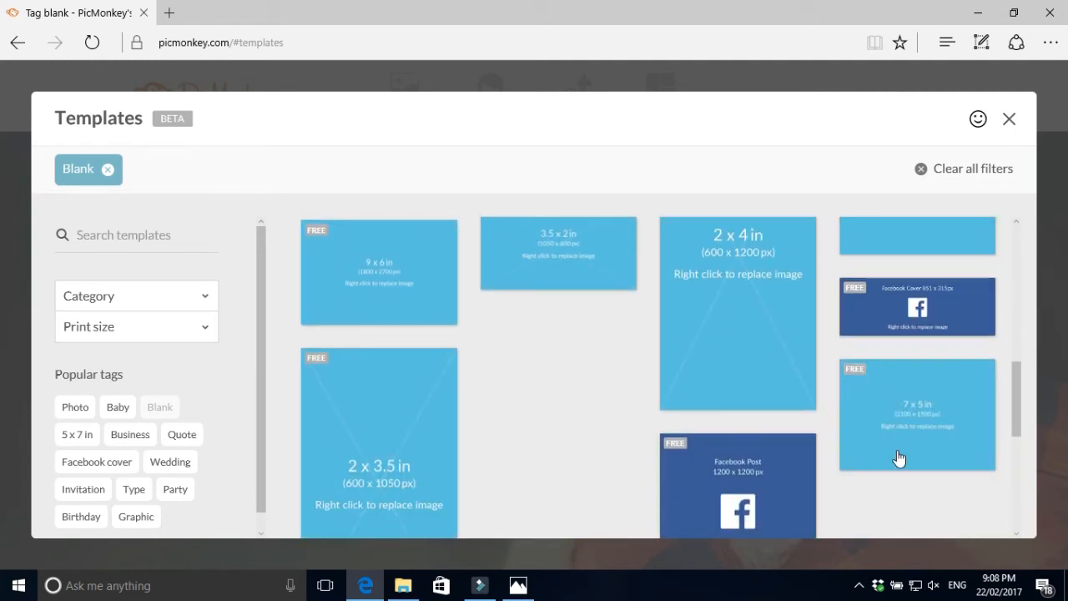
left_click(940, 414)
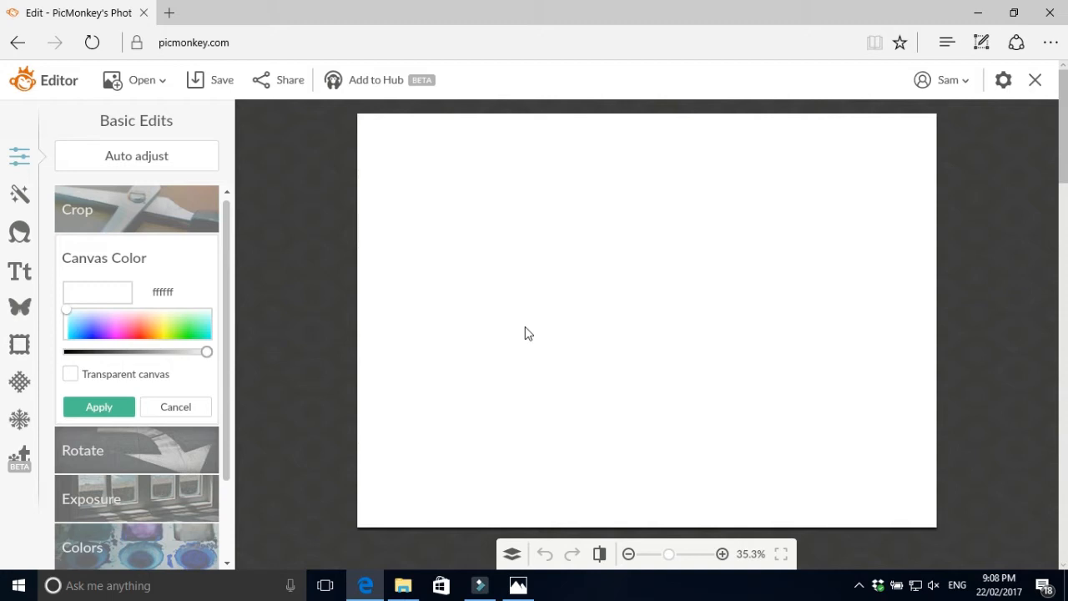
Dismiss the canvas colour settings and rotate the blank canvas 90 degrees to portrait orientation.
left_click(163, 408)
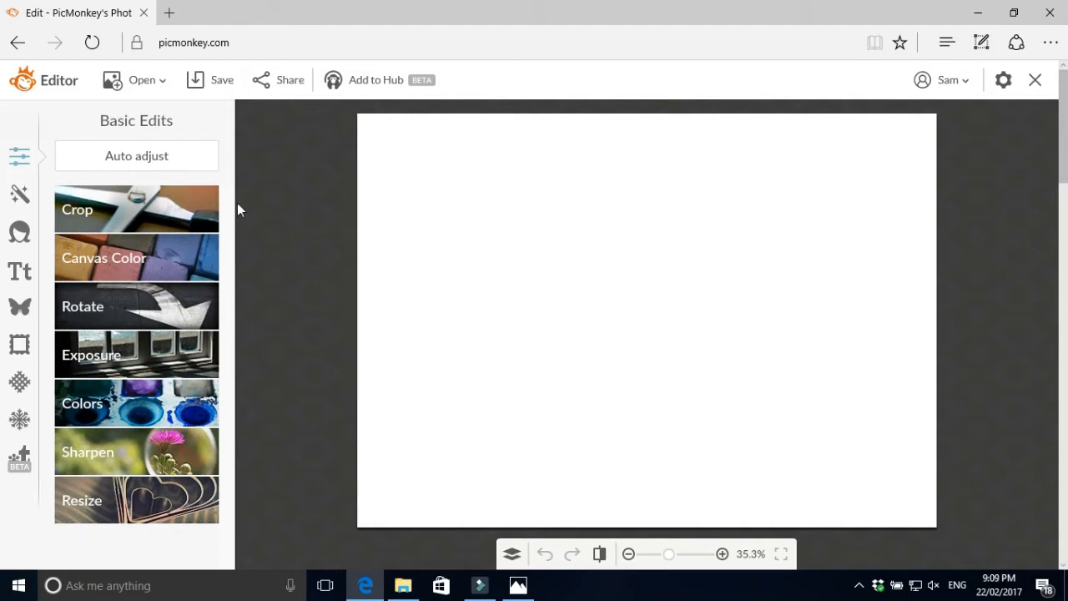
left_click(119, 302)
left_click(120, 340)
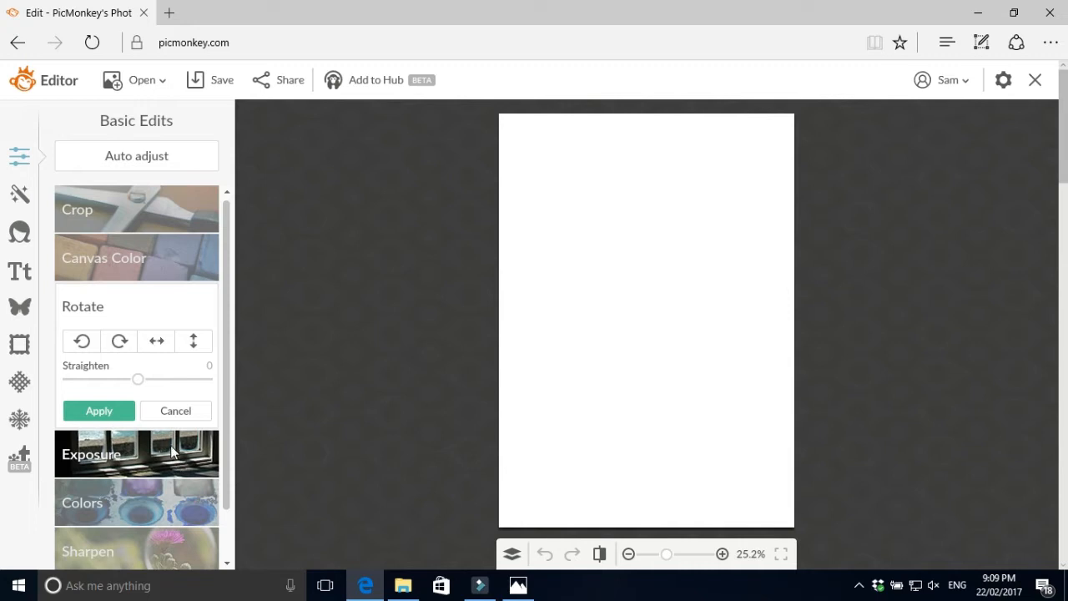
left_click(107, 413)
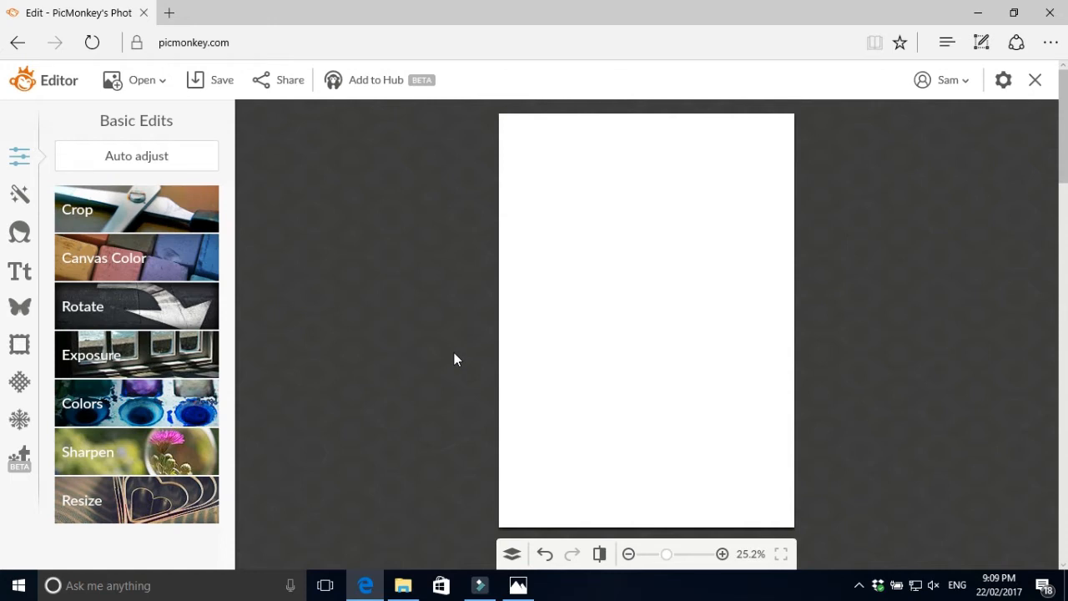
Add the rainbow-striped image ibnjevYvtgld1m from the computer's Sesame St folder as an overlay.
left_click(21, 309)
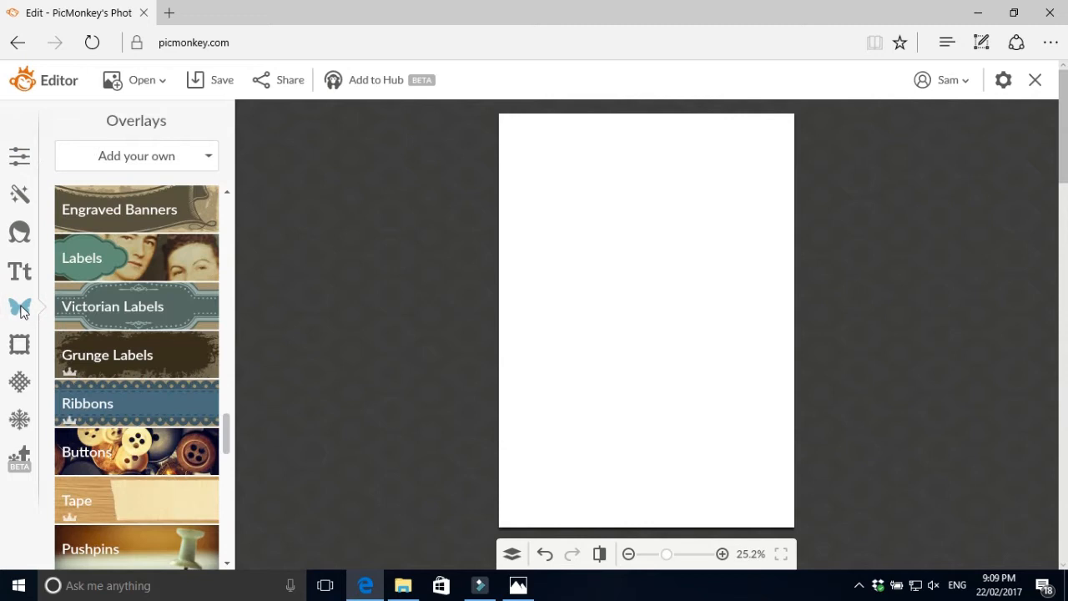
left_click(151, 161)
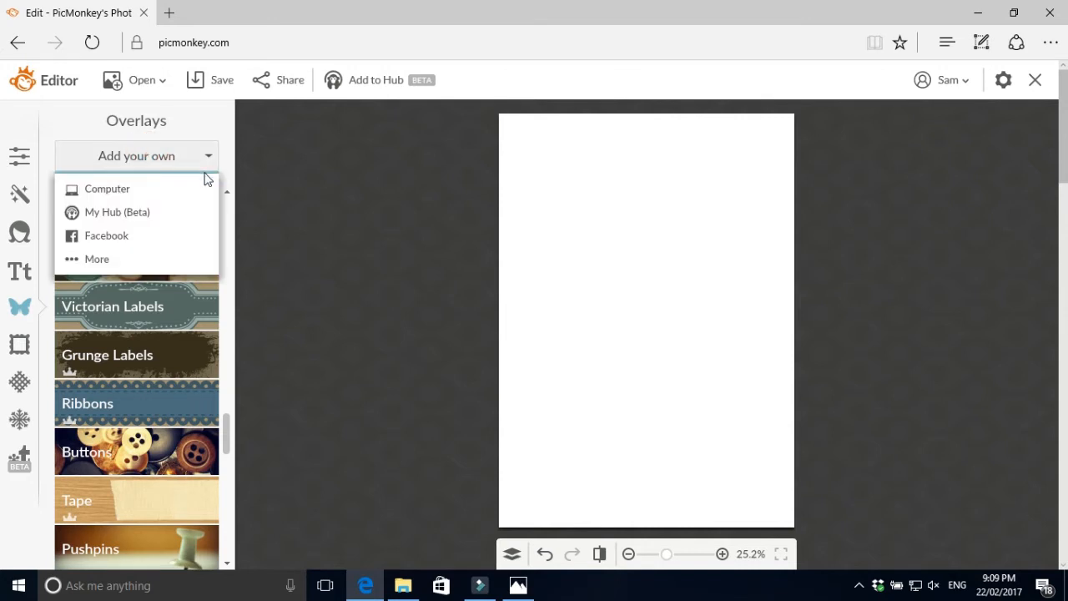
left_click(126, 197)
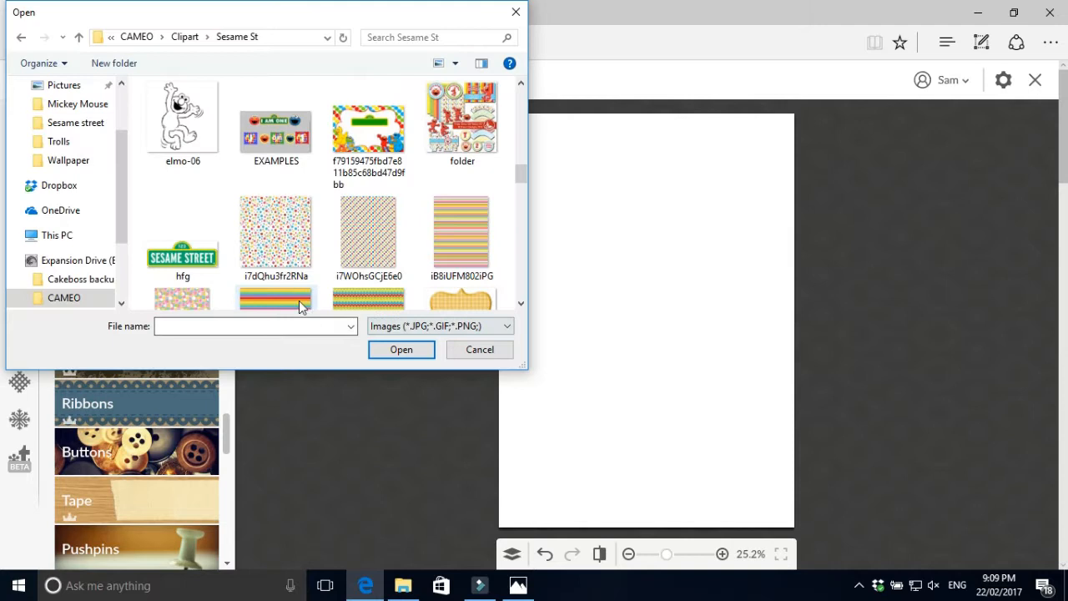
double_click(293, 291)
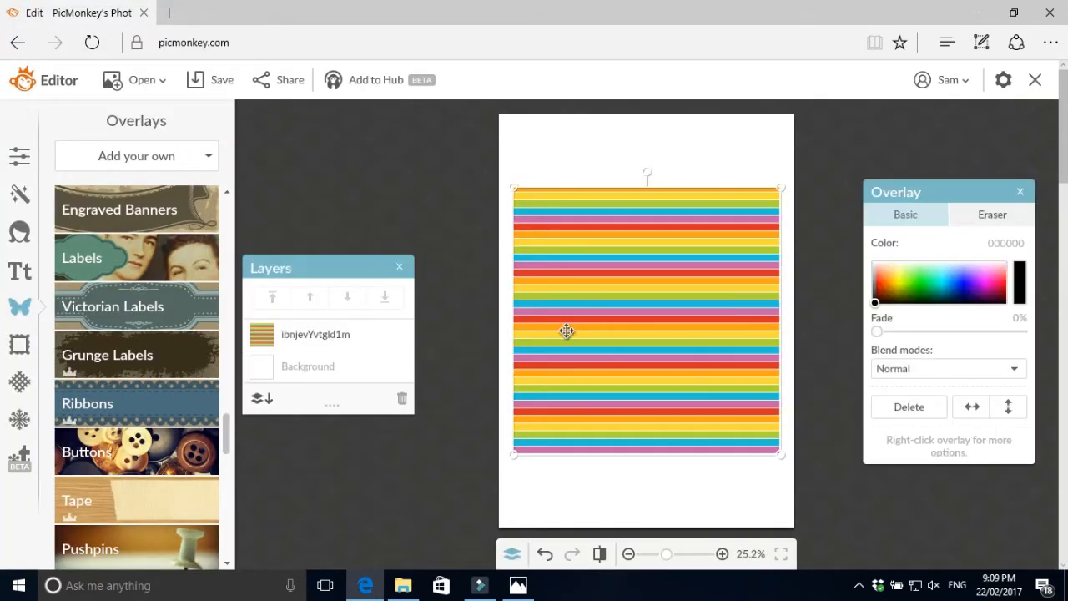
Align the striped overlay with the canvas's top-left corner and enlarge it to span the full canvas width.
left_click_drag(644, 298, 627, 223)
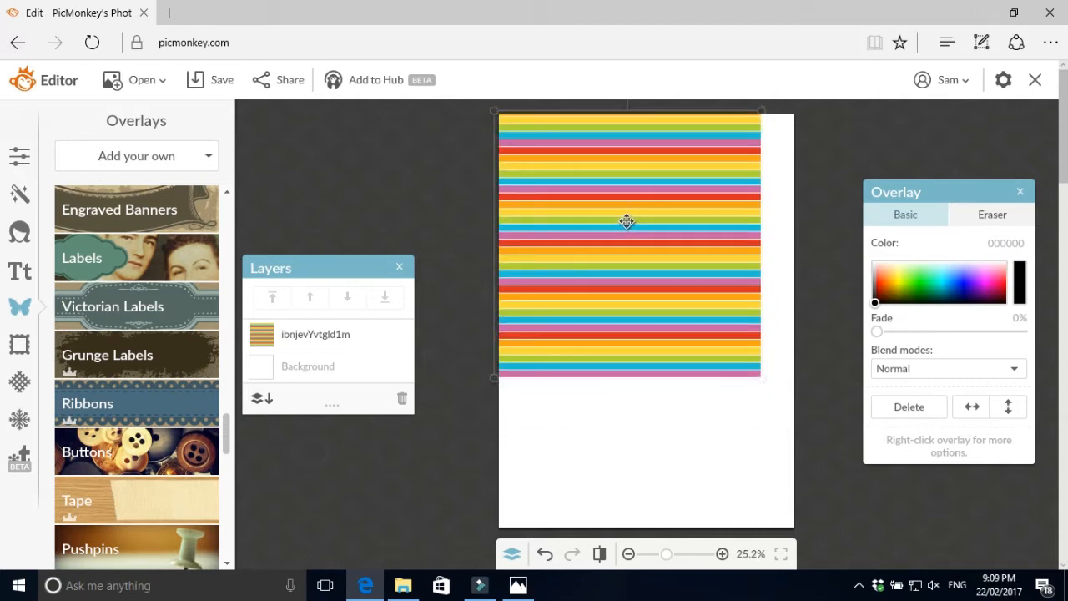
left_click_drag(627, 222, 627, 224)
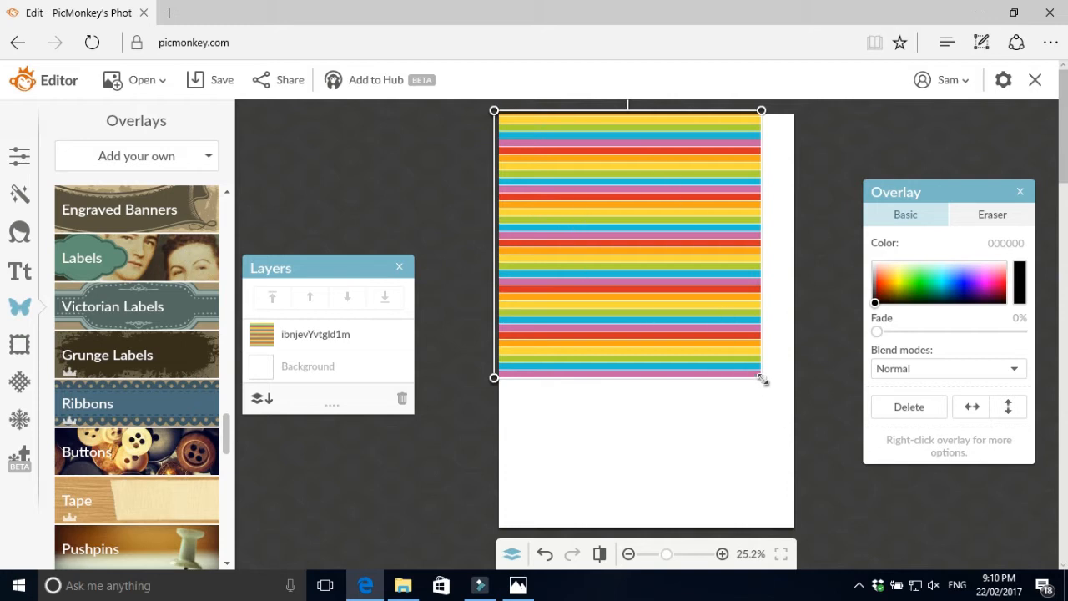
left_click_drag(763, 379, 821, 414)
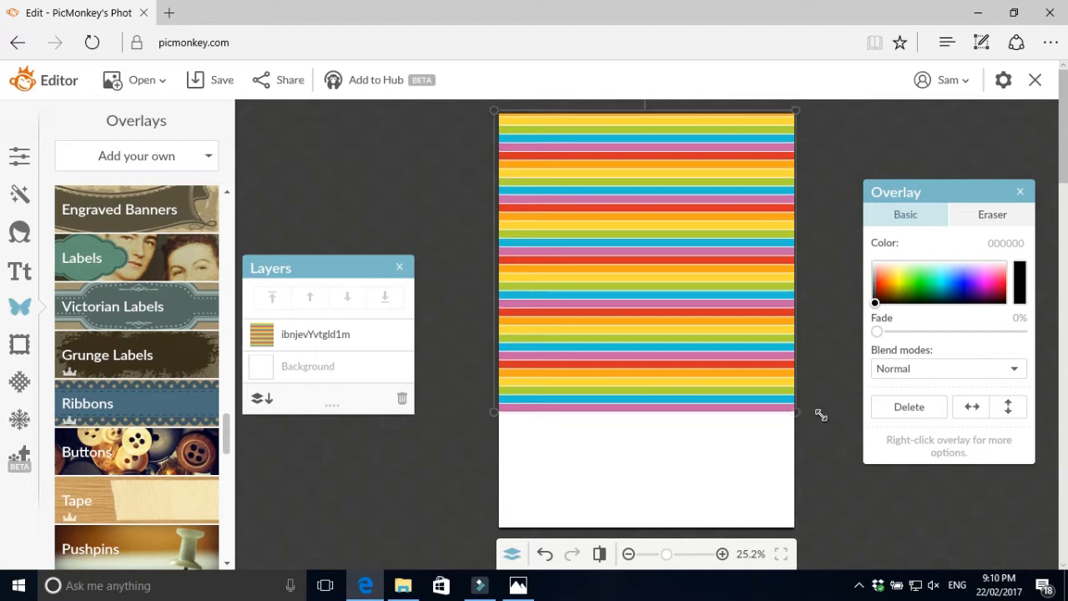
Duplicate the striped overlay and place the copy over the blank lower part of the canvas, continuing the stripe pattern.
right_click(726, 294)
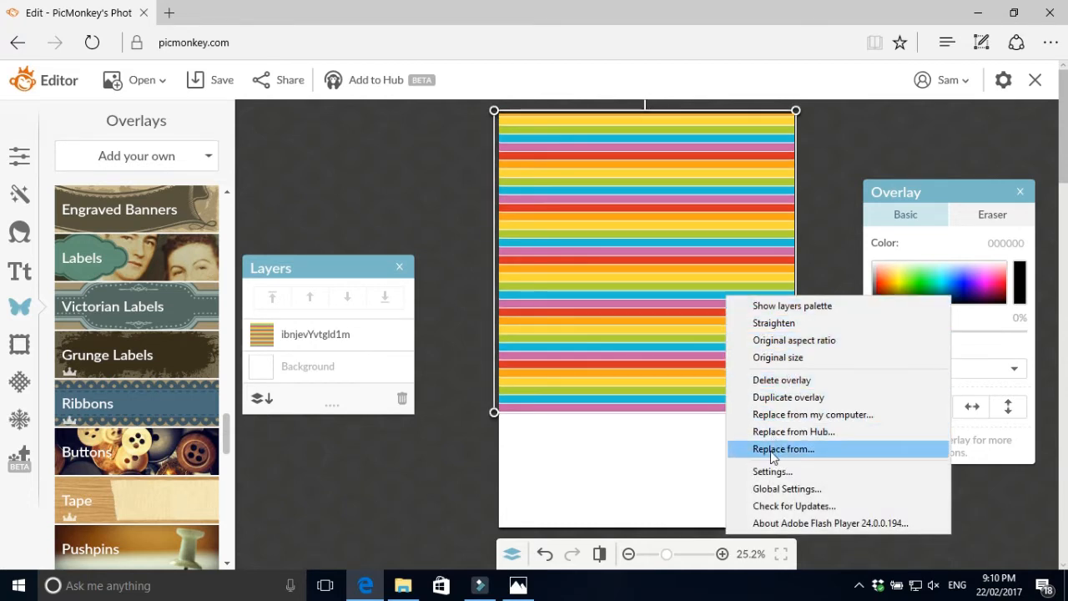
left_click(788, 397)
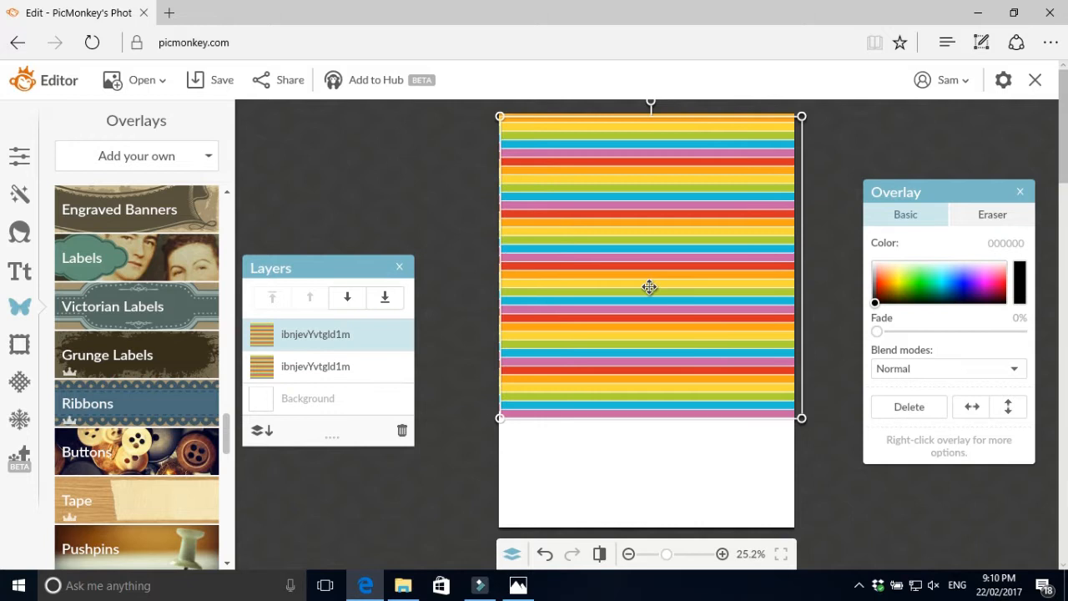
left_click_drag(665, 284, 670, 534)
left_click(429, 218)
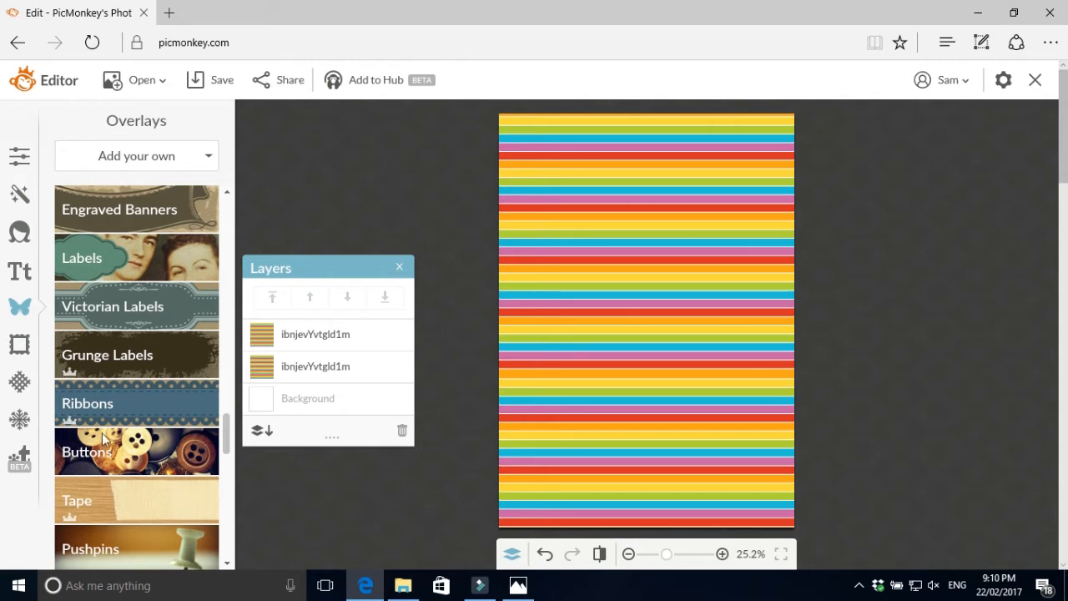
Add the barrel-shaped label with curved ends from the Basic group of the Labels overlays.
scroll(151, 274, "up", 4)
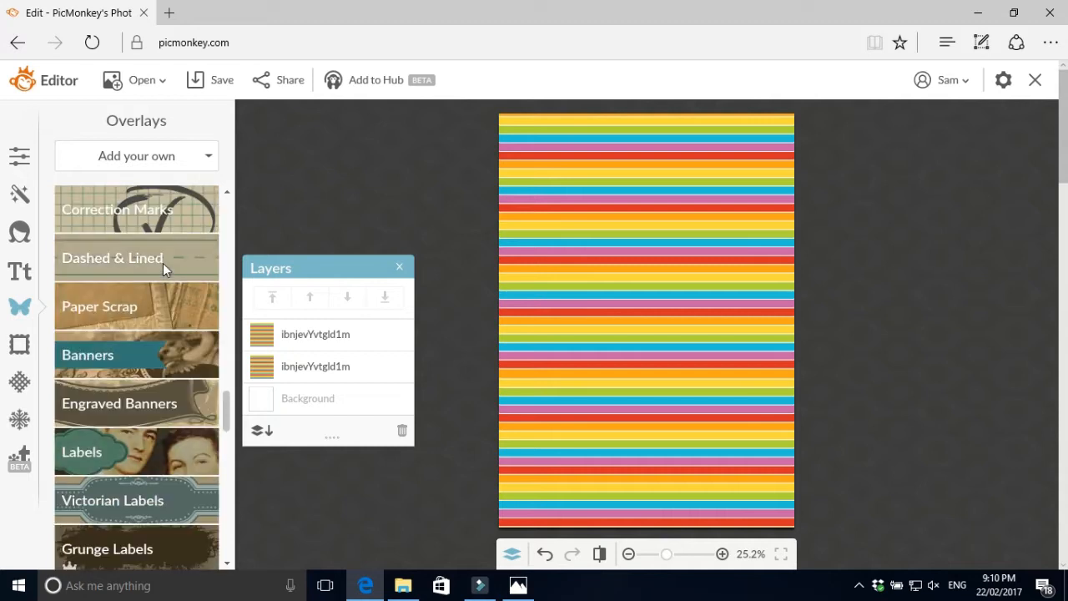
left_click_drag(226, 418, 177, 214)
scroll(177, 215, "up", 2)
scroll(185, 218, "down", 9)
scroll(227, 265, "up", 3)
left_click_drag(228, 262, 217, 195)
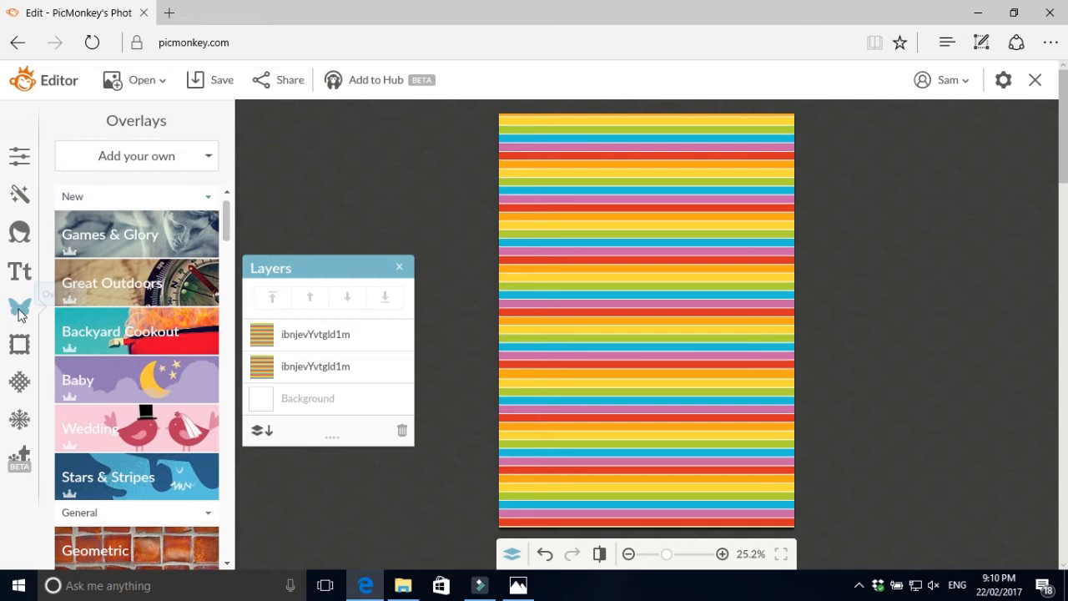
left_click_drag(226, 221, 267, 425)
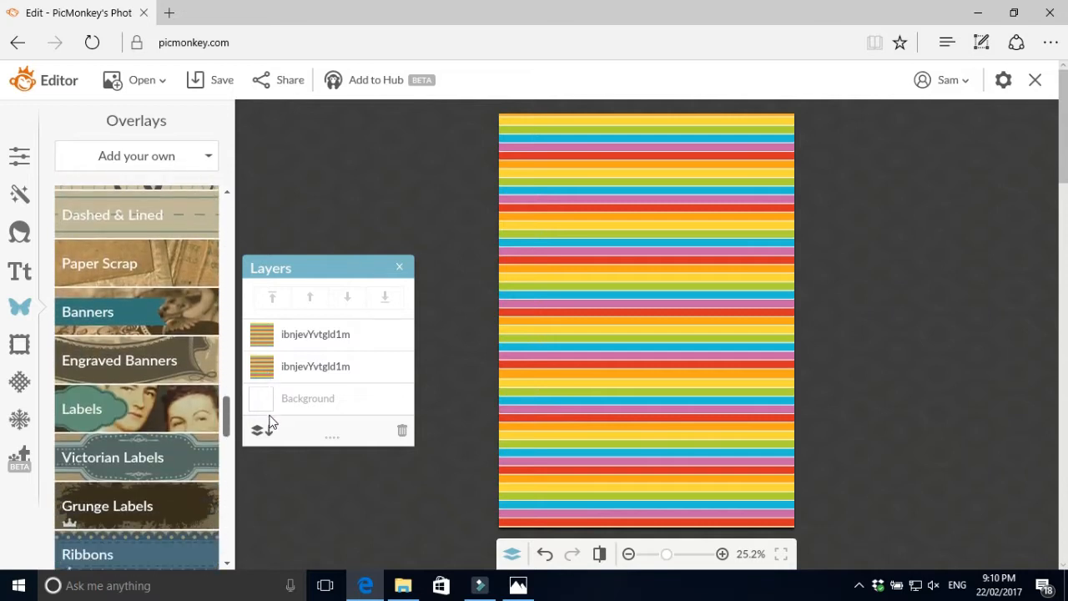
left_click(109, 398)
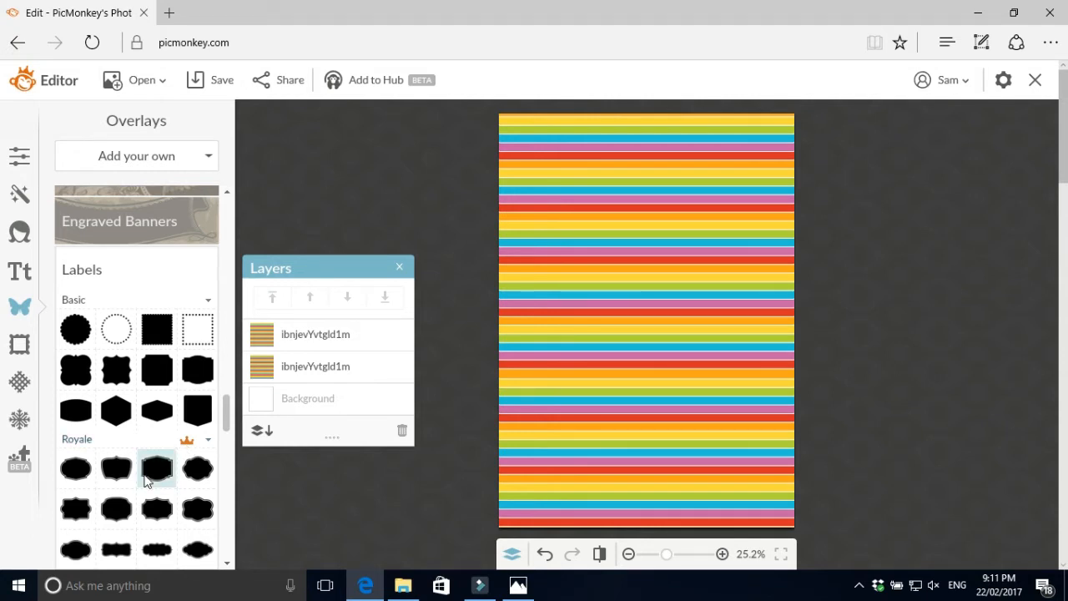
scroll(144, 475, "down", 3)
scroll(143, 475, "up", 2)
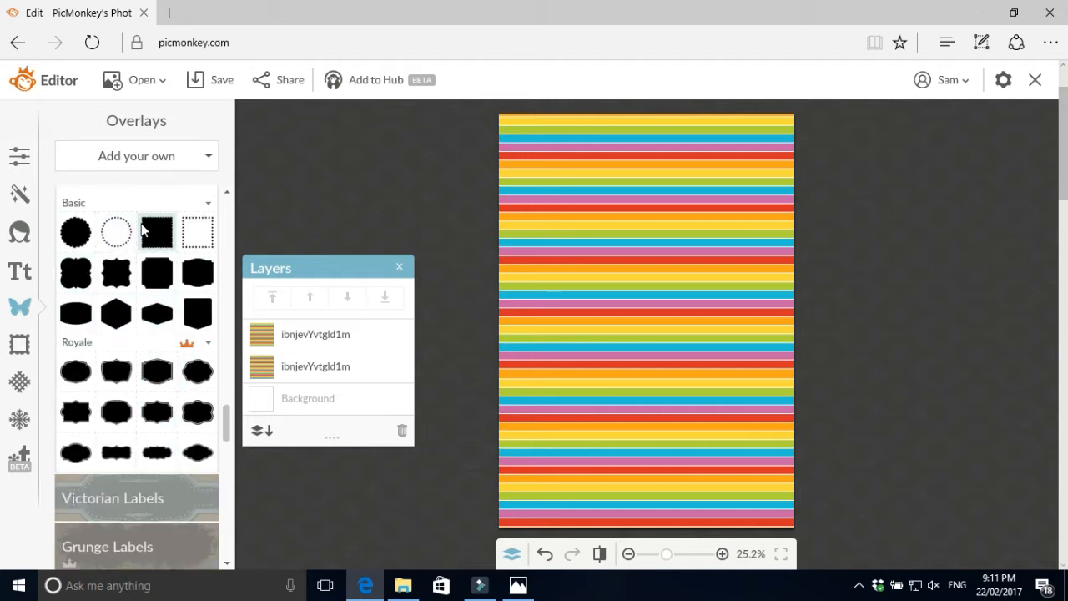
left_click(75, 312)
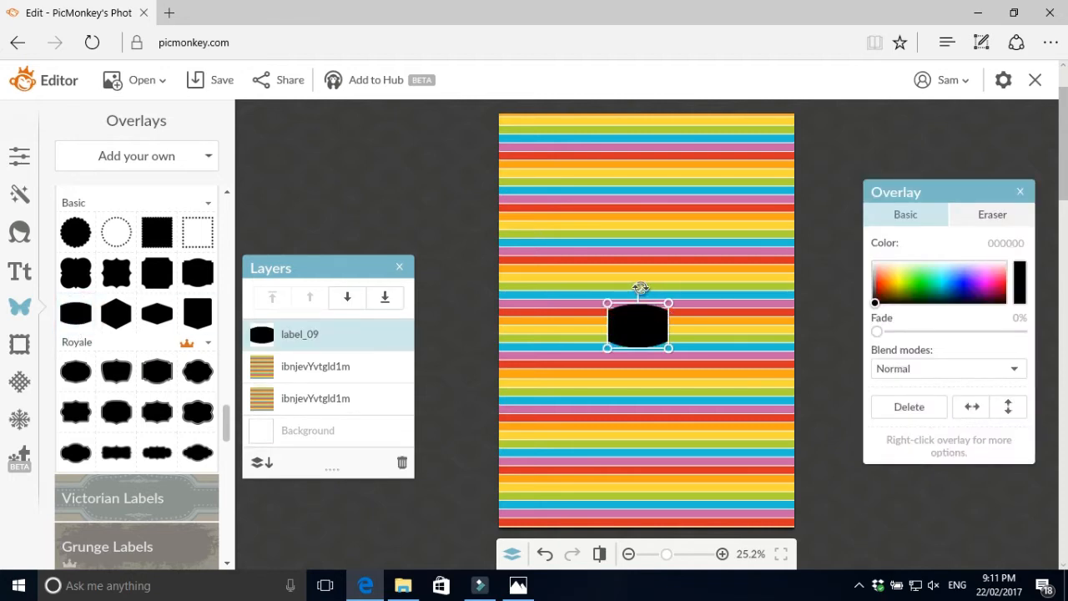
Rotate the black label 90 degrees and enlarge and centre it to nearly fill the canvas, leaving a narrow striped border.
left_click_drag(640, 288, 675, 327)
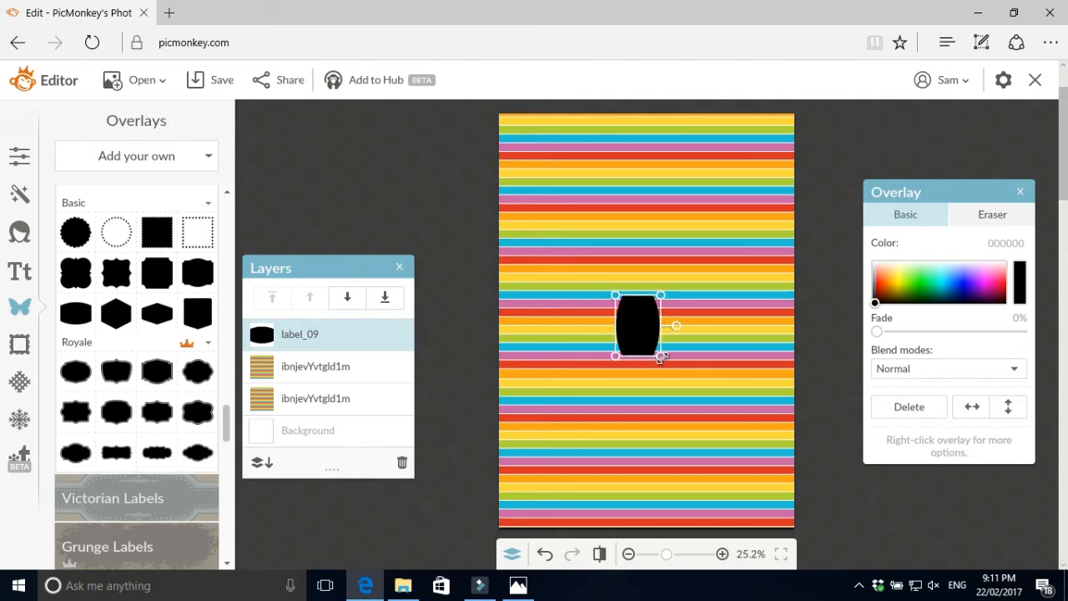
left_click_drag(659, 354, 761, 494)
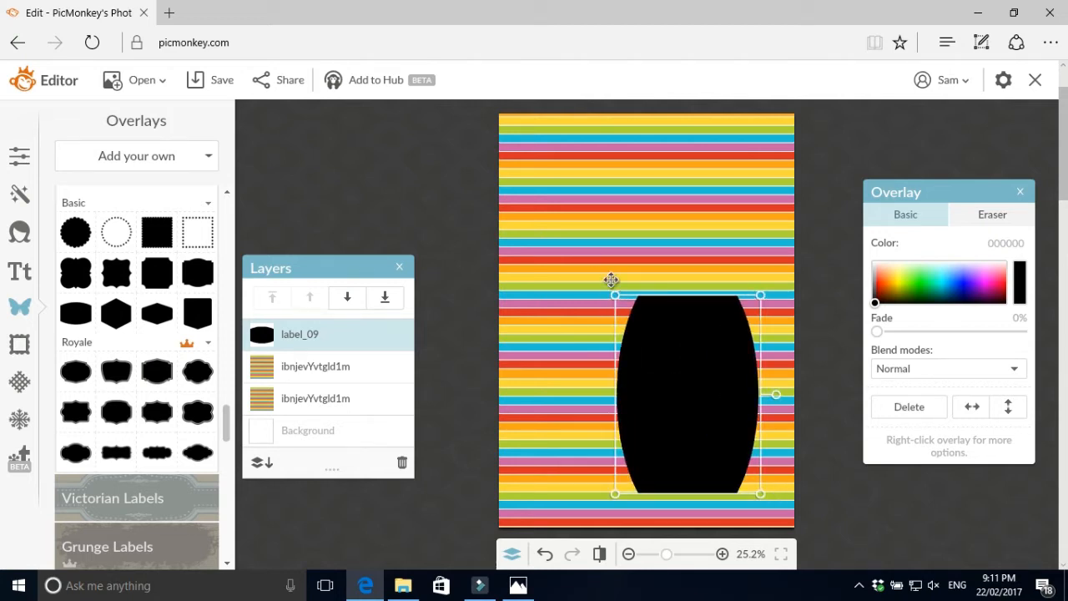
left_click_drag(618, 294, 498, 133)
left_click_drag(761, 495, 784, 518)
left_click_drag(715, 447, 723, 443)
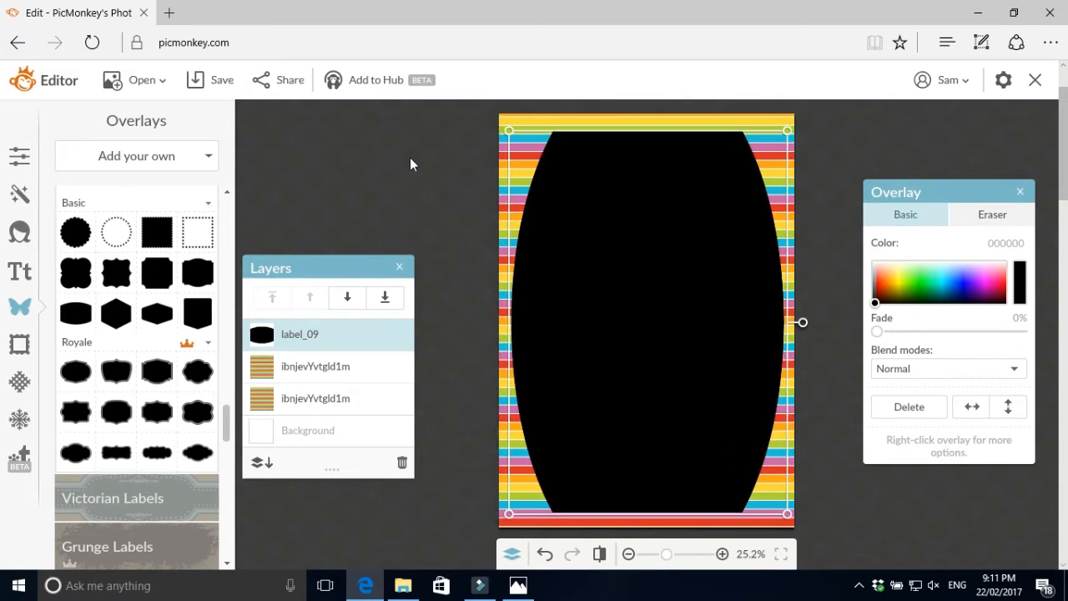
left_click_drag(508, 131, 505, 123)
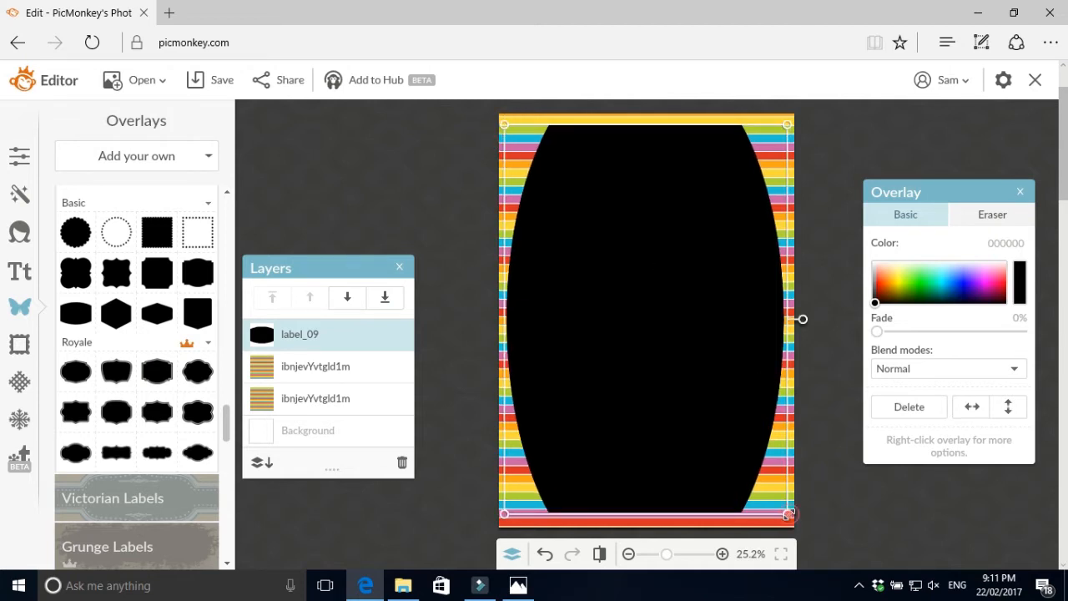
left_click_drag(789, 514, 792, 518)
left_click_drag(722, 447, 722, 446)
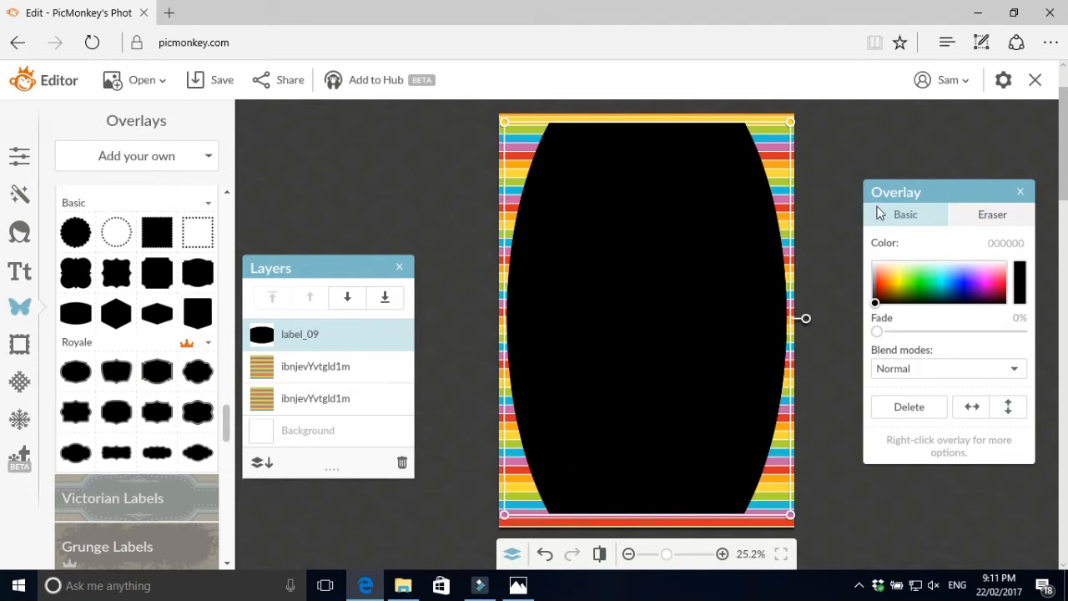
Recolour the label to the near-white e4f6fa by sampling between the background stripes near the canvas's top-left corner.
left_click(1025, 281)
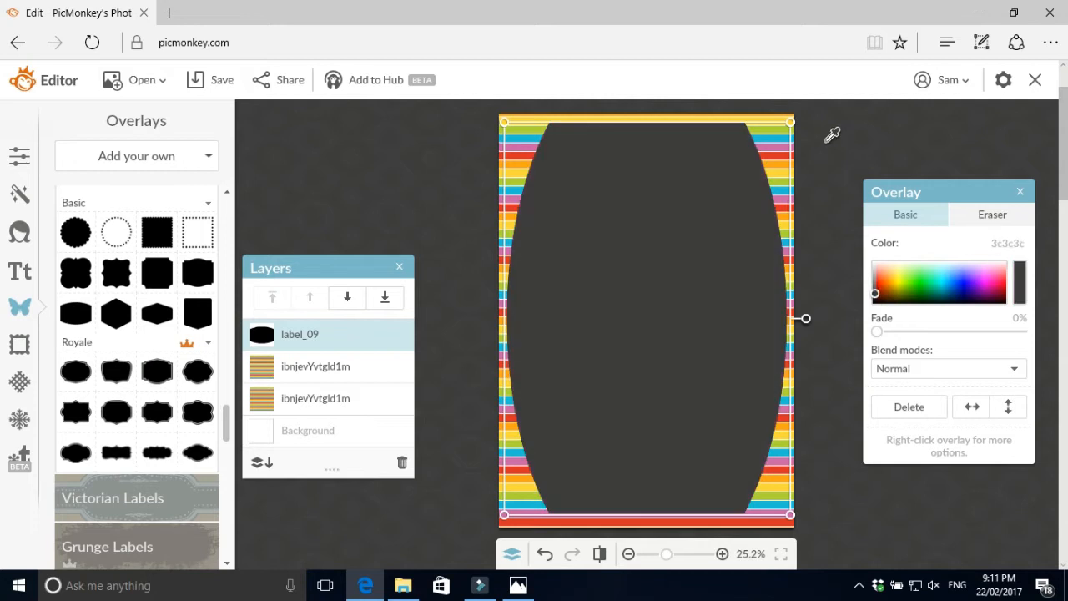
left_click(519, 133)
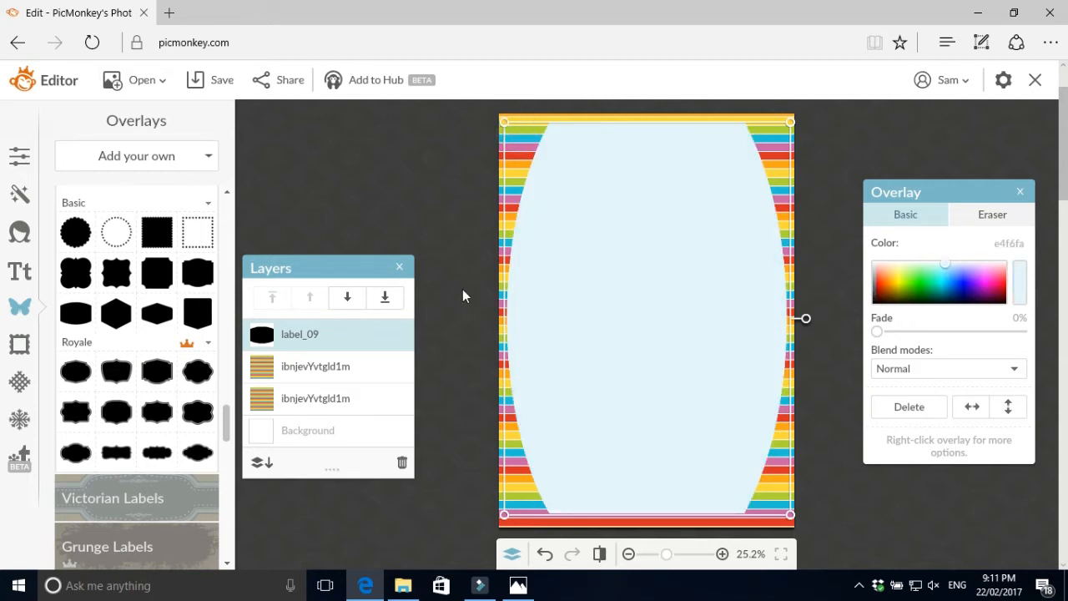
left_click(1023, 284)
left_click(889, 153)
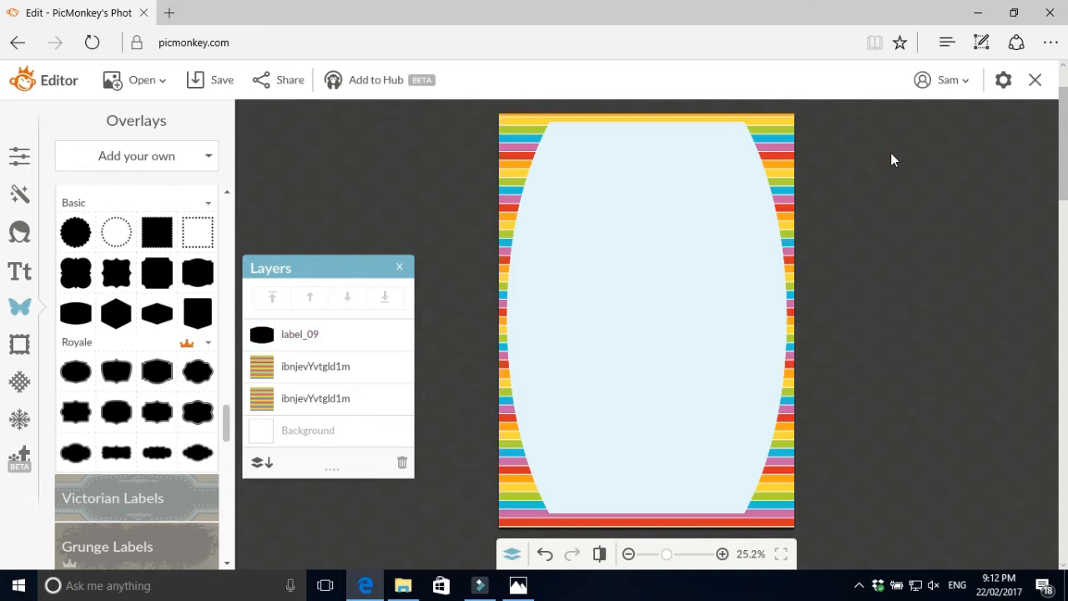
Duplicate the near-white label and shrink the copy slightly so it fits inside the original.
left_click(617, 225)
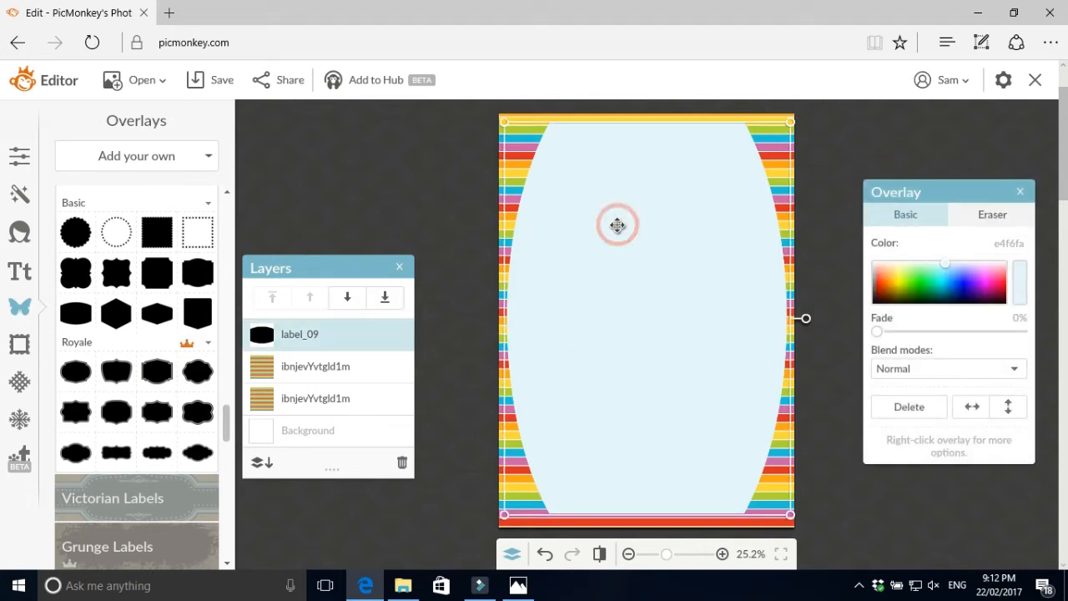
right_click(618, 226)
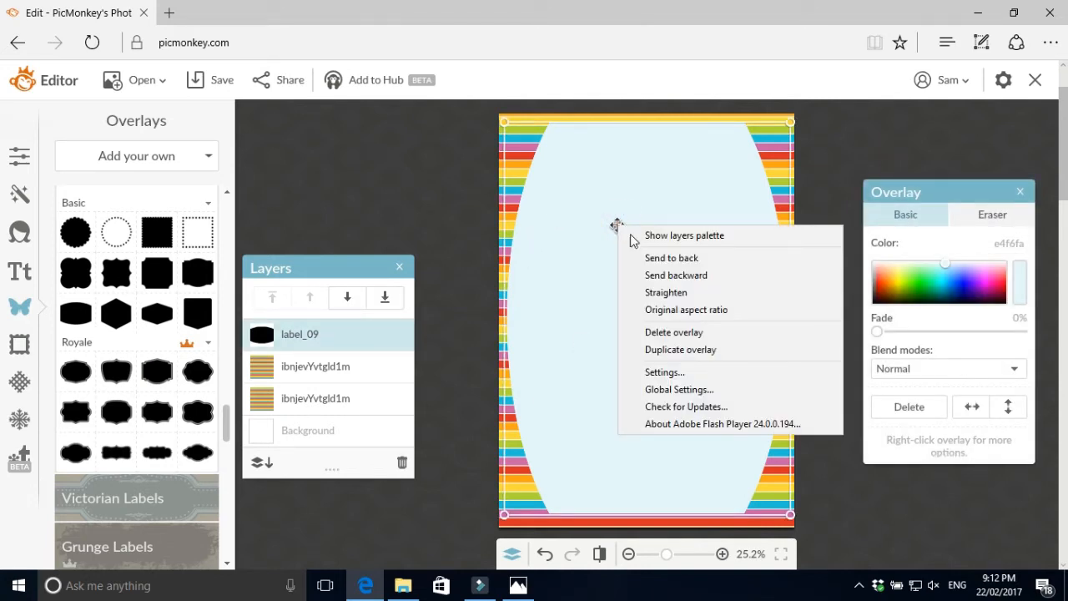
left_click(689, 350)
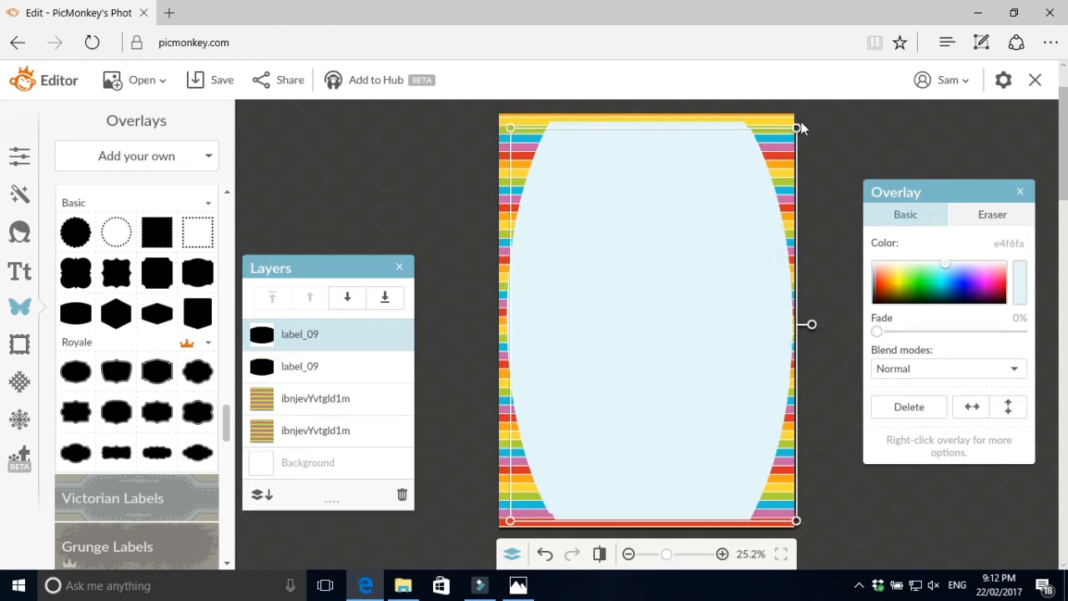
left_click_drag(797, 127, 778, 151)
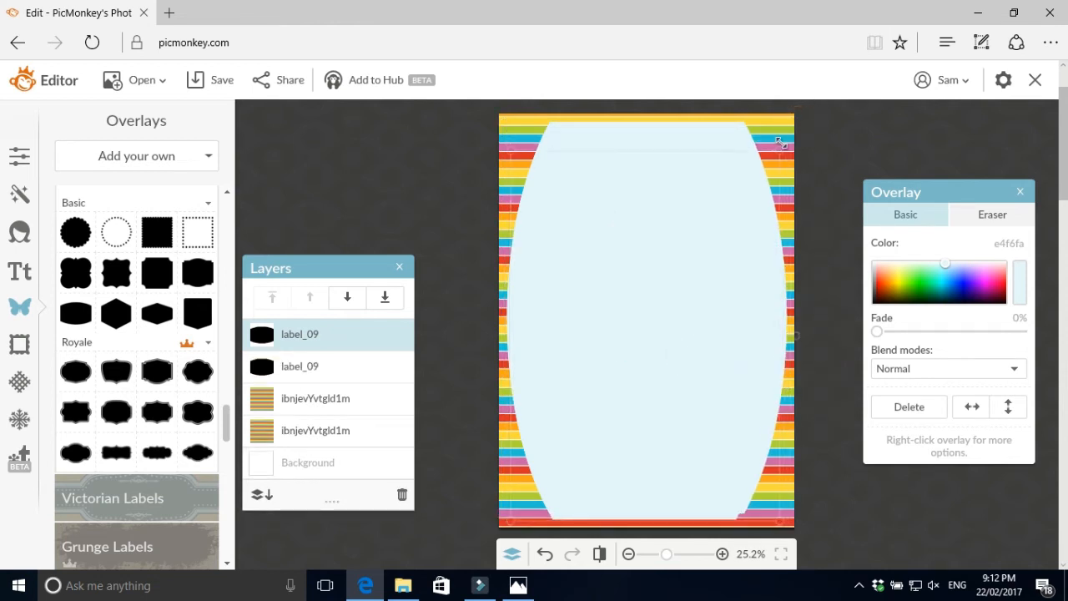
Recolour the smaller label copy to dark grey 3f3f3f by sampling the workspace around the canvas.
left_click(873, 164)
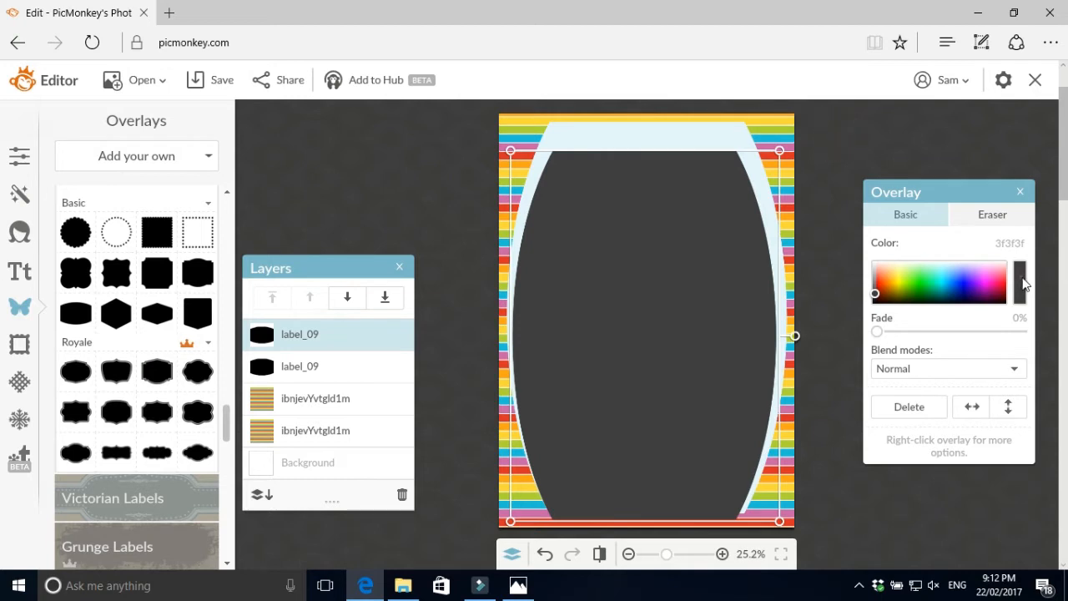
left_click(466, 215)
left_click(476, 200)
Centre the dark label over the near-white one and enlarge it until only a thin, even light border remains around it.
left_click(690, 260)
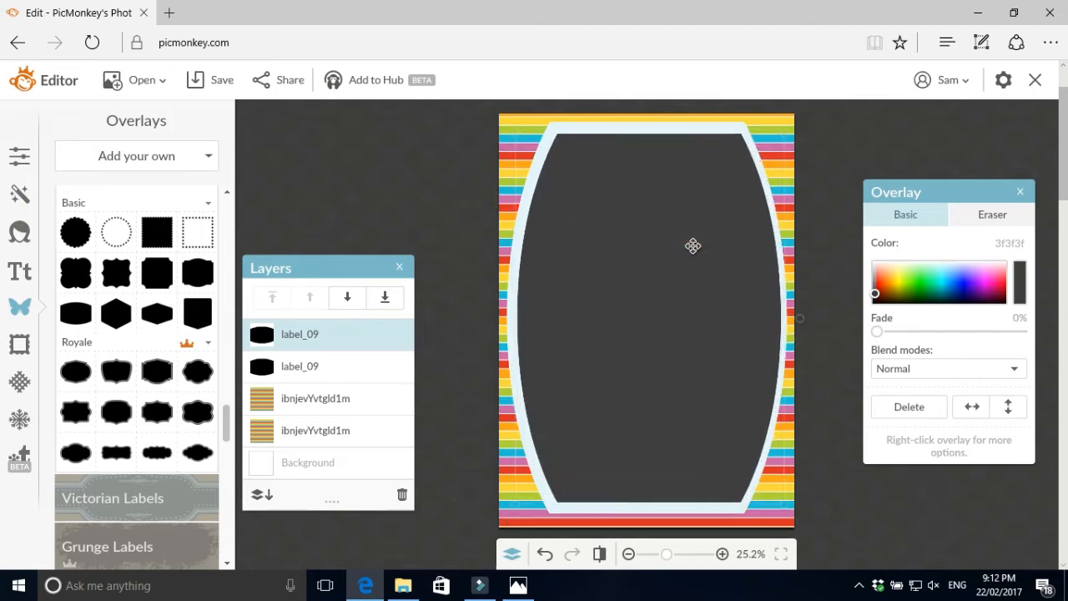
left_click_drag(515, 132, 508, 112)
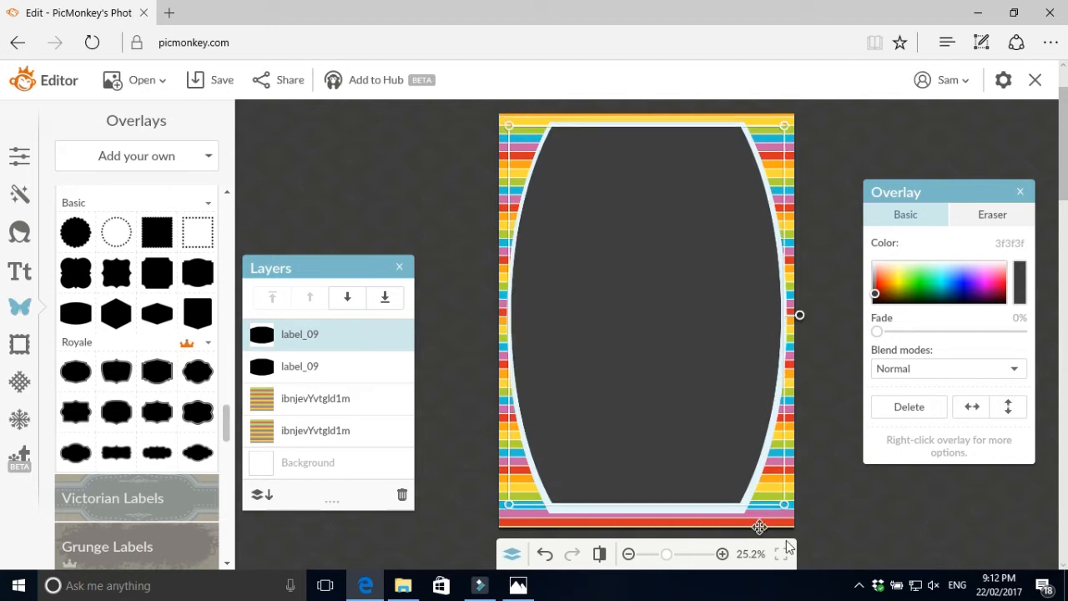
left_click_drag(786, 504, 790, 511)
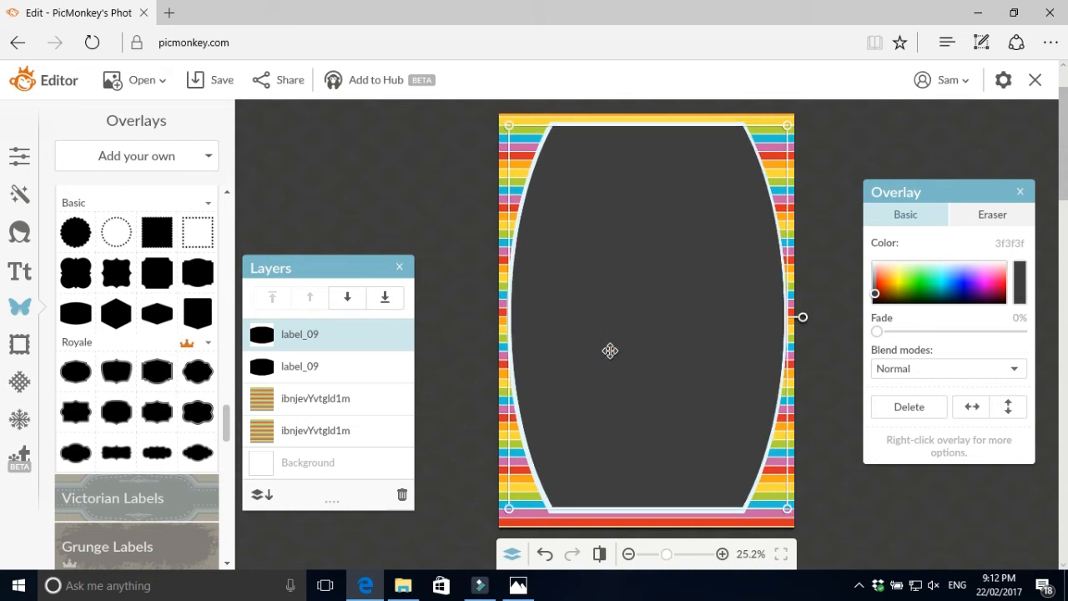
left_click_drag(611, 354, 611, 352)
left_click(379, 135)
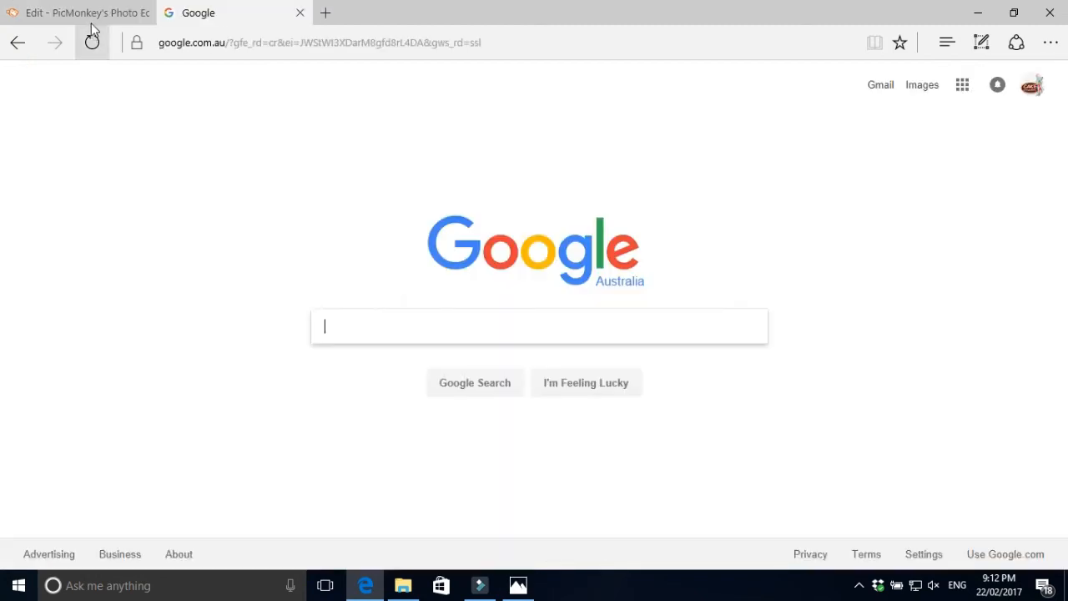
Switch to Google and search for "TROLLS DIGITAL CLIPART TRANSPARENT BACKGROUND".
left_click(91, 21)
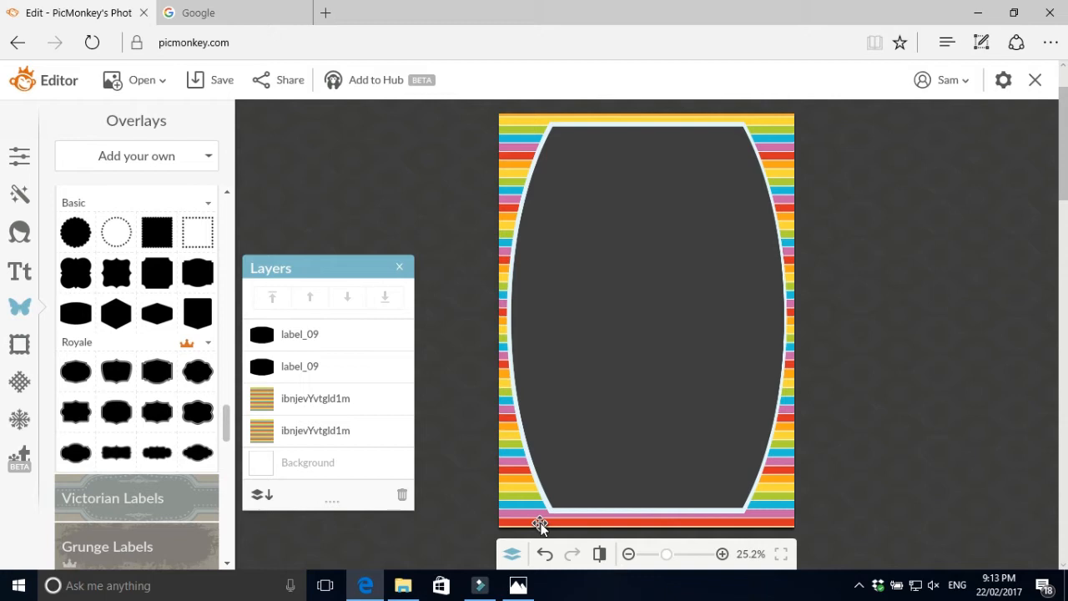
left_click(233, 13)
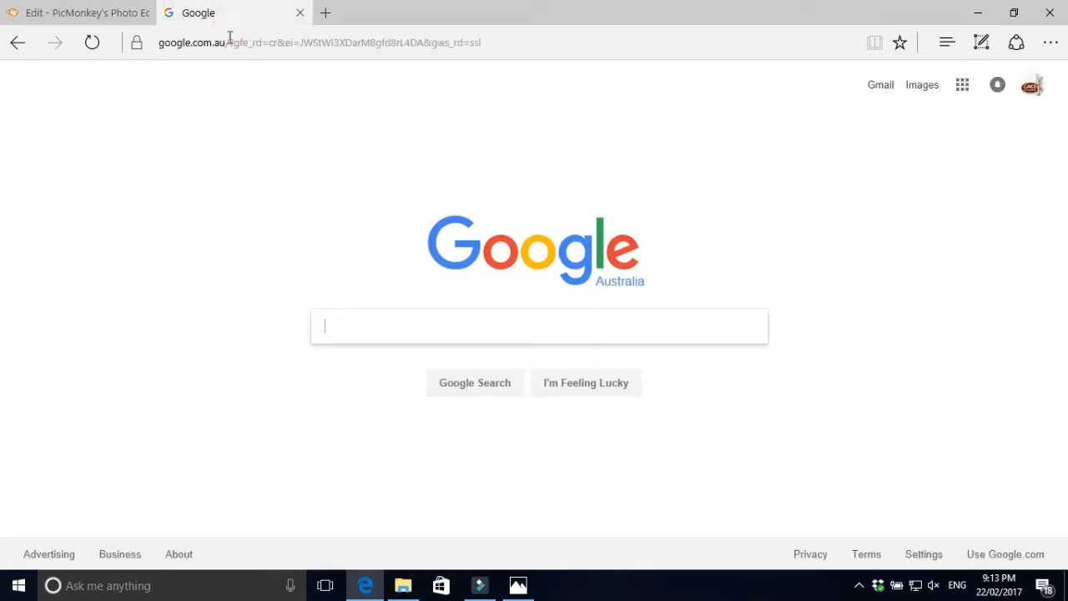
left_click(397, 325)
type("TROLLS DI")
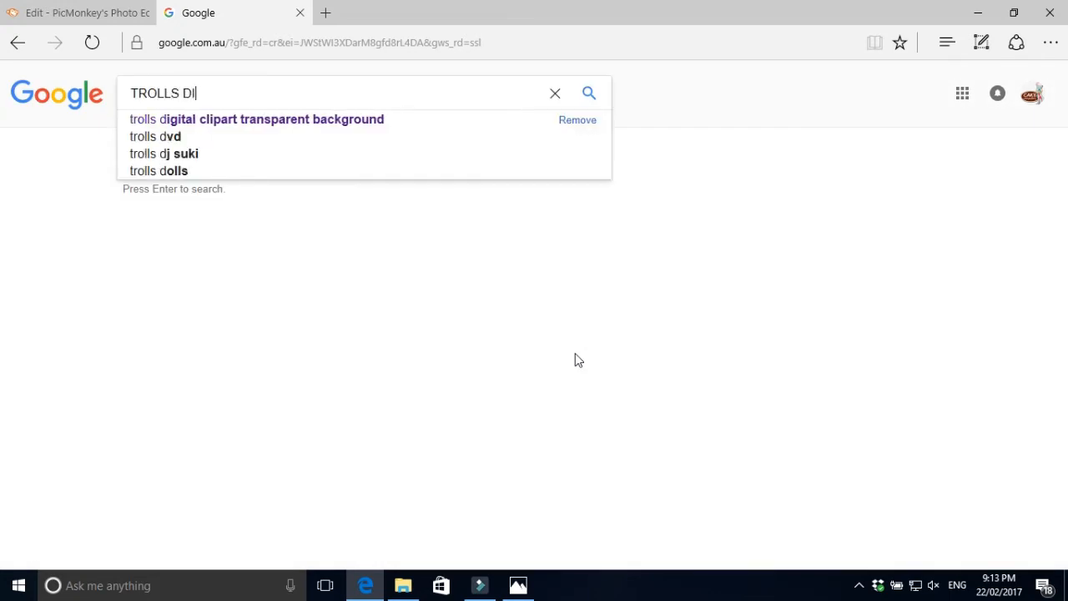
type("GITAL CLIPARTTRA")
key("BackSpace")
key("BackSpace")
key("BackSpace")
type("TRANSPARENT BACKGROUND")
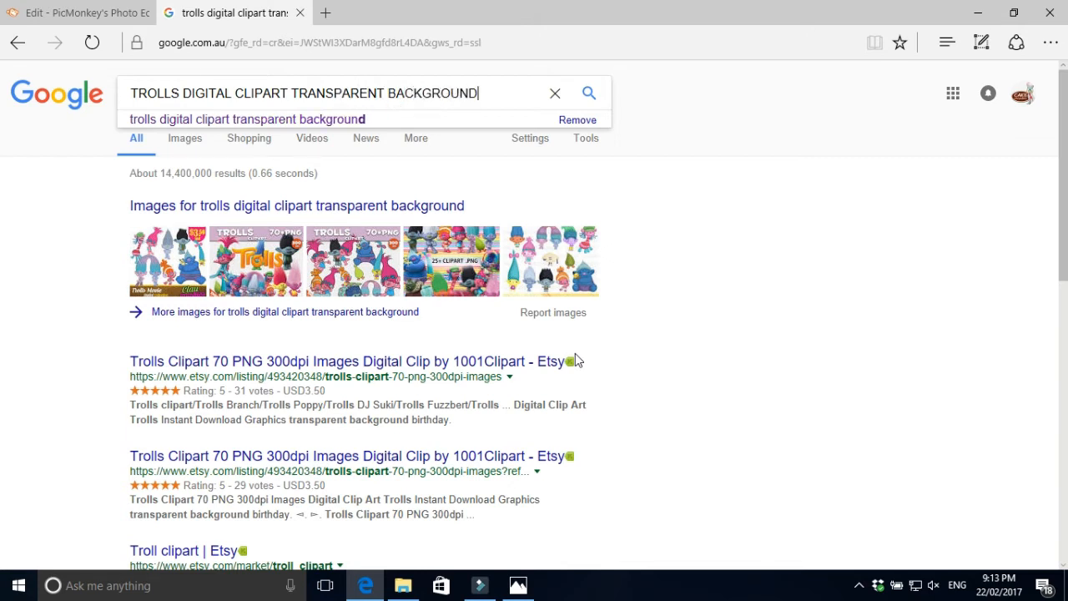
key("Return")
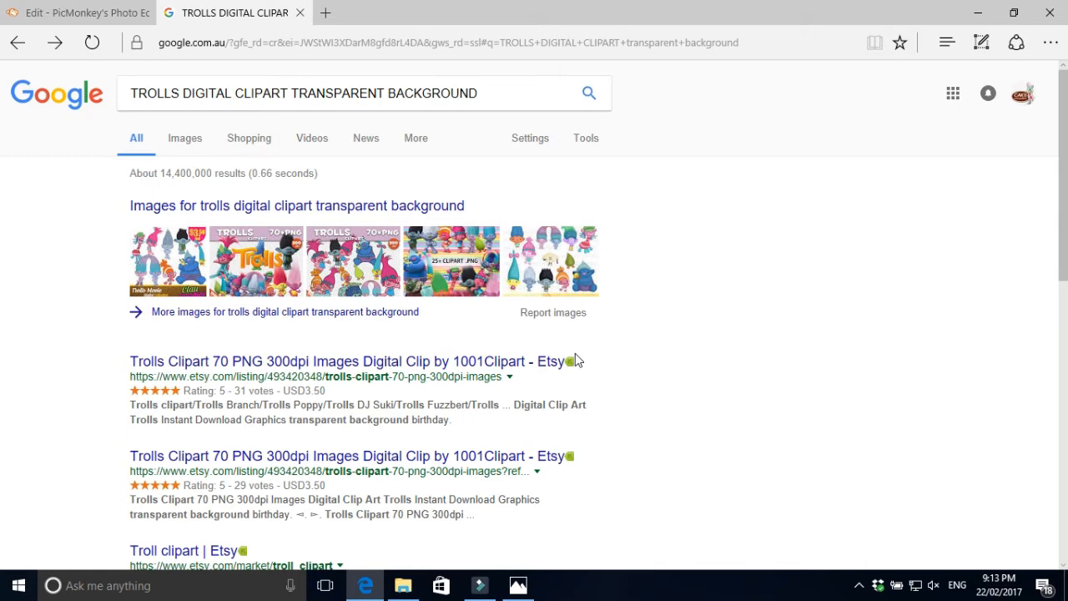
Browse the image results and preview the 1600 × 865 ClipartFest Trolls group picture, checking the option for saving it.
left_click(183, 139)
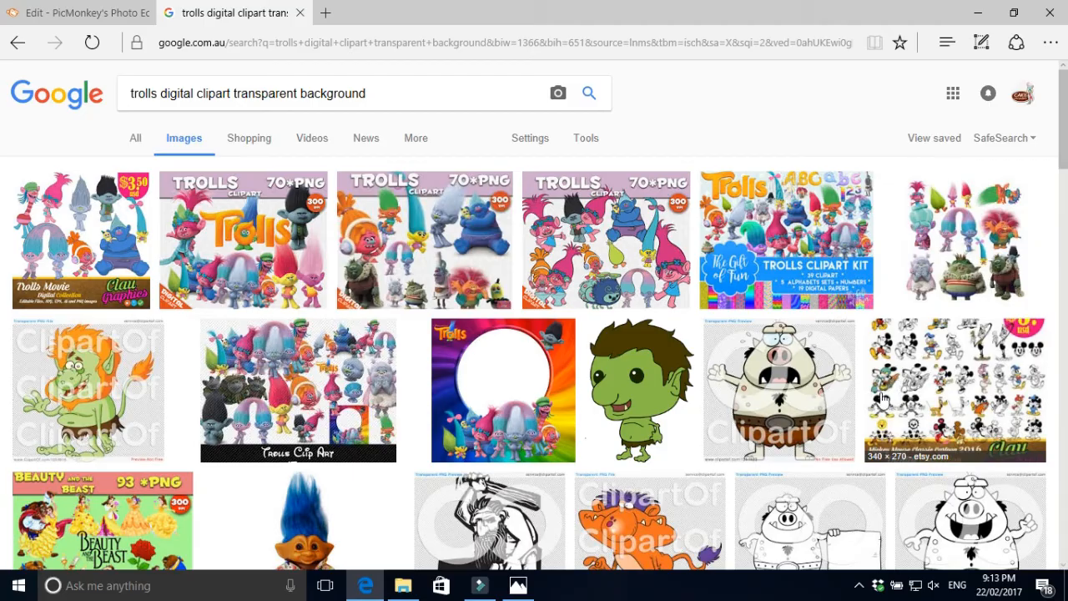
scroll(868, 417, "down", 3)
scroll(868, 406, "down", 8)
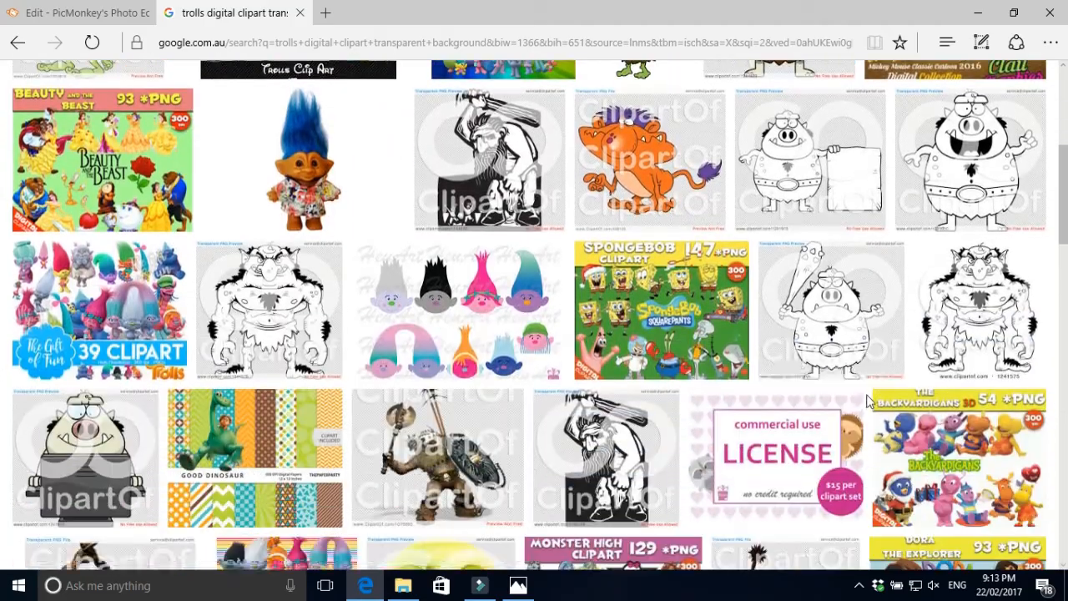
scroll(883, 400, "down", 8)
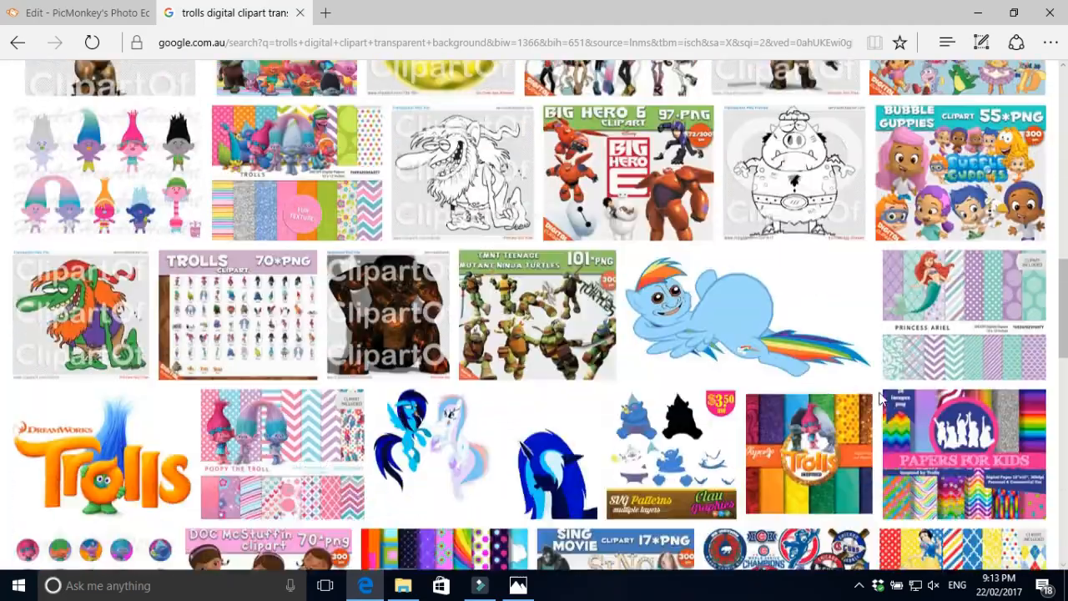
scroll(881, 401, "down", 4)
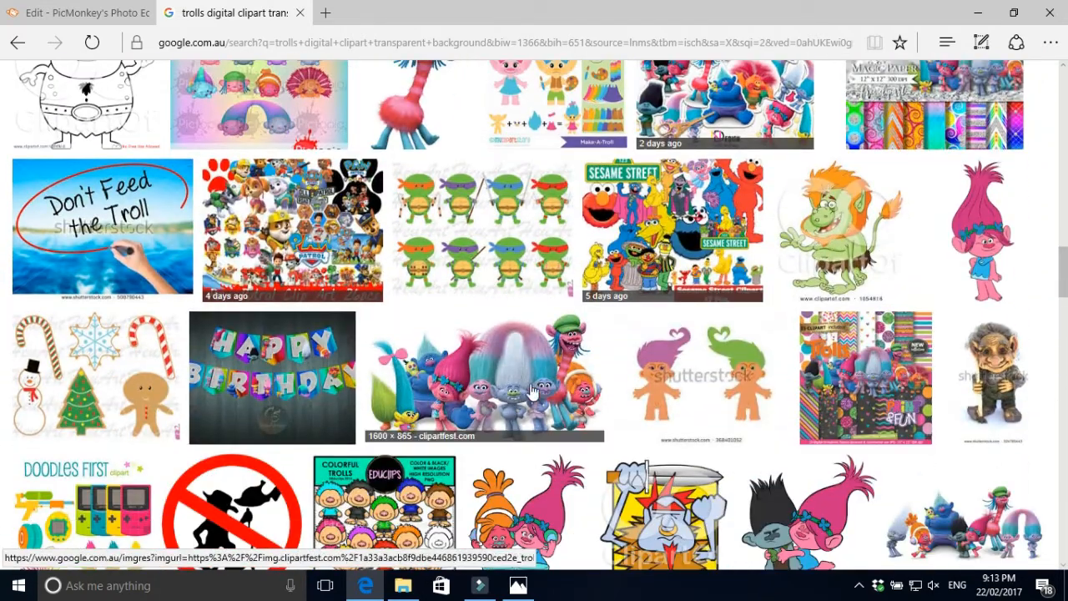
left_click(445, 399)
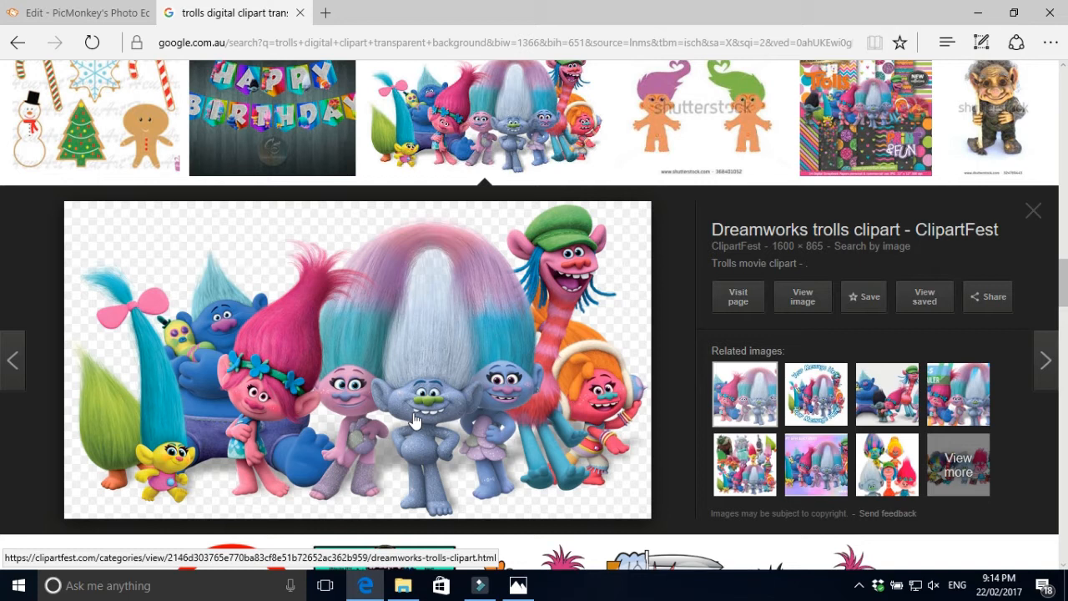
right_click(414, 313)
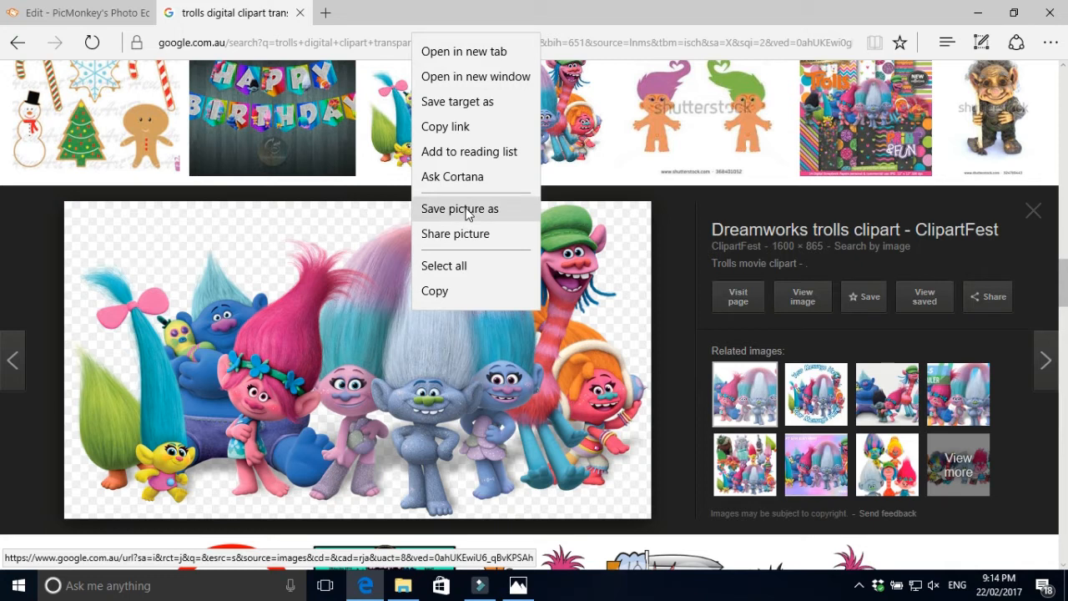
left_click(78, 18)
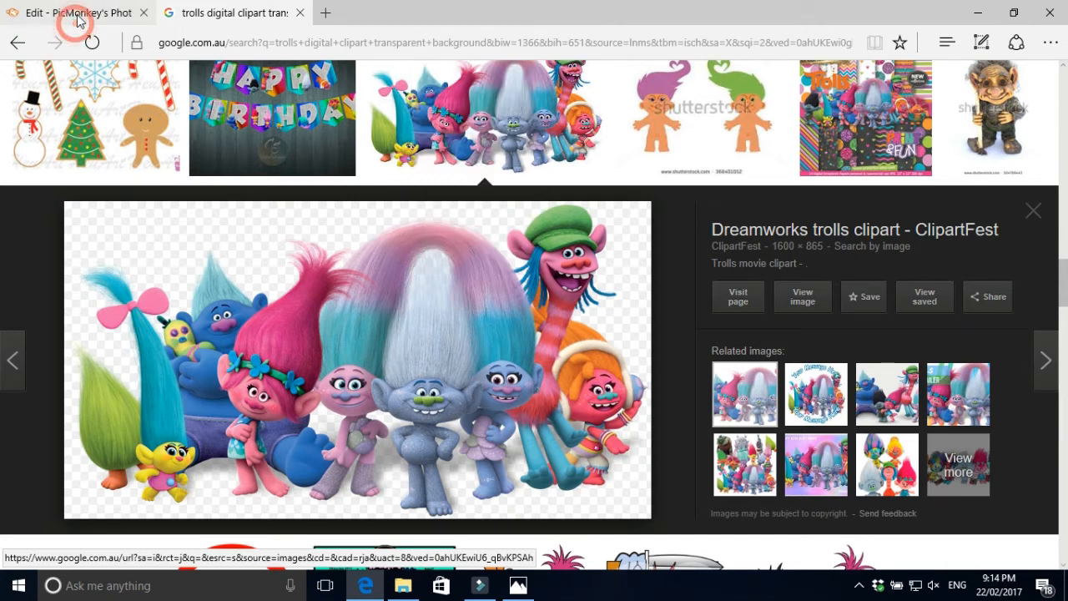
Return to PicMonkey and collapse the Basic group of the Labels overlays.
left_click(80, 18)
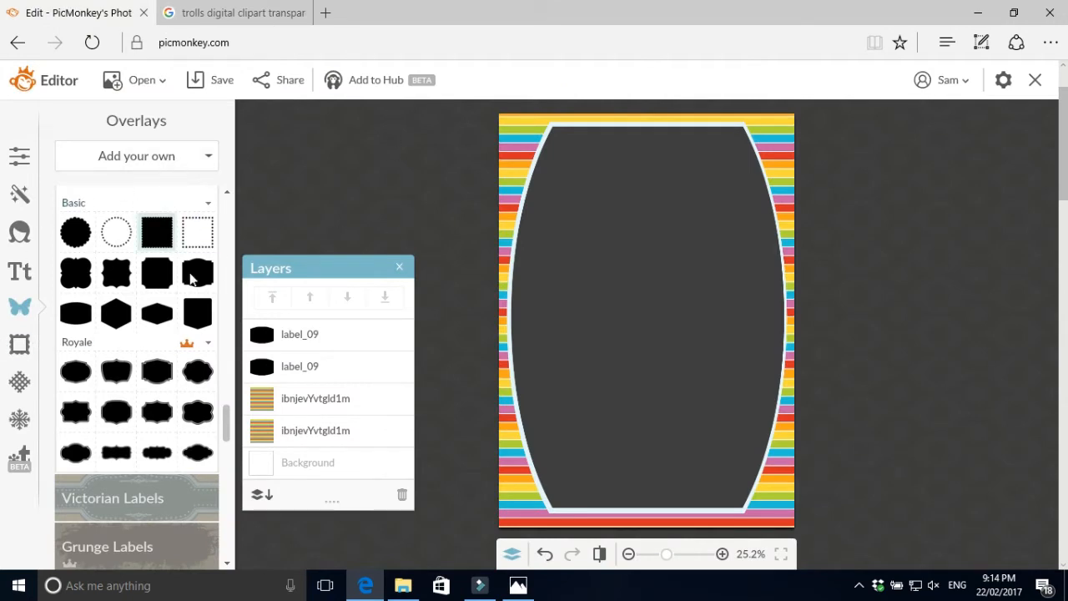
left_click(210, 204)
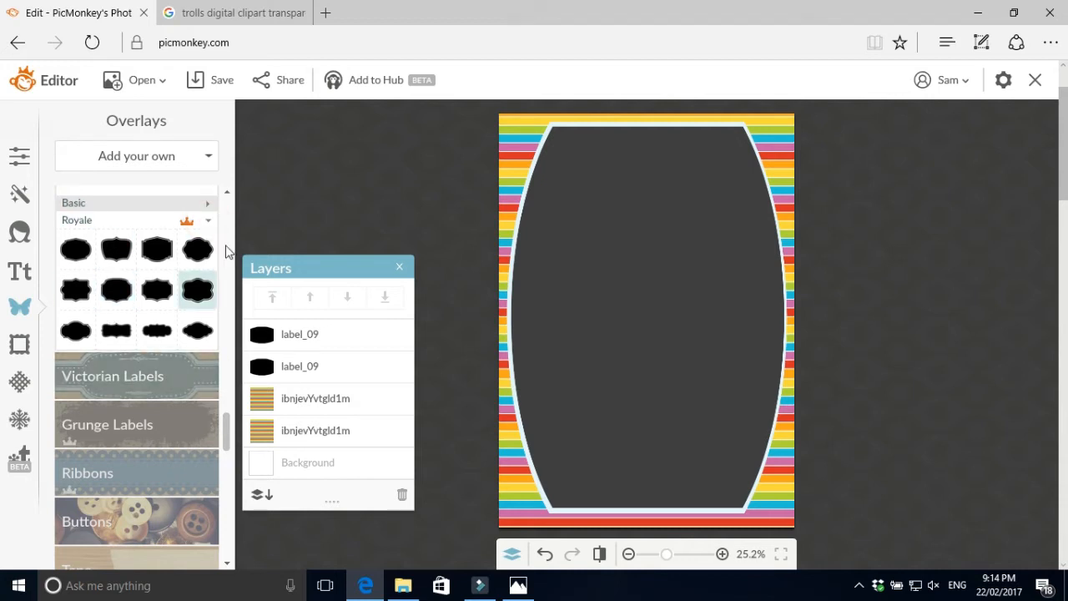
left_click(226, 190)
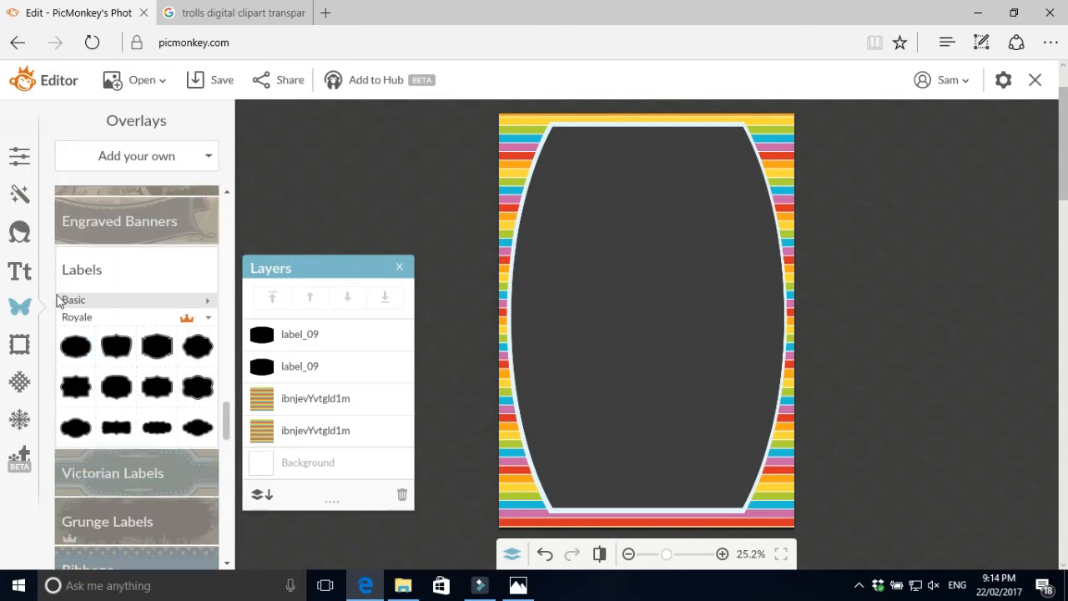
left_click(24, 309)
Add the first Trolls group picture from the computer's CAMEO > Clipart > Trolls folder as a custom overlay.
left_click(152, 157)
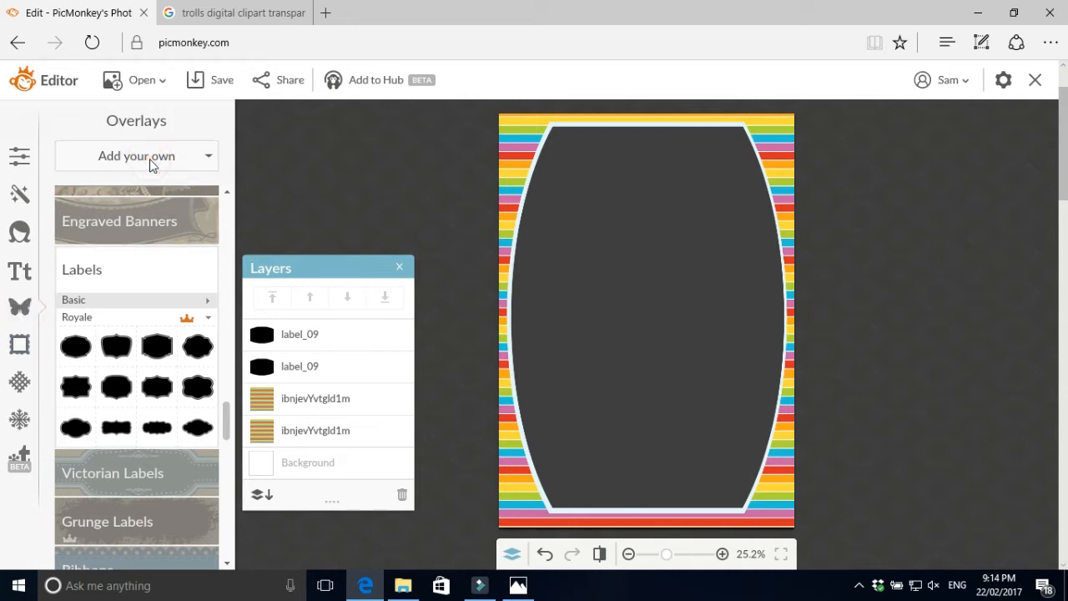
left_click(125, 185)
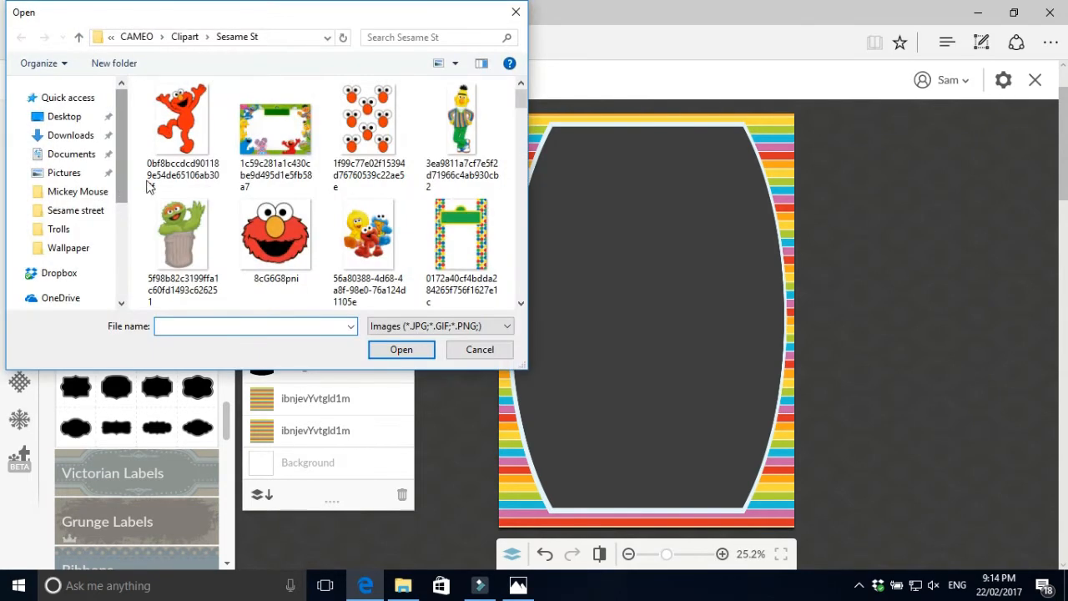
left_click(185, 37)
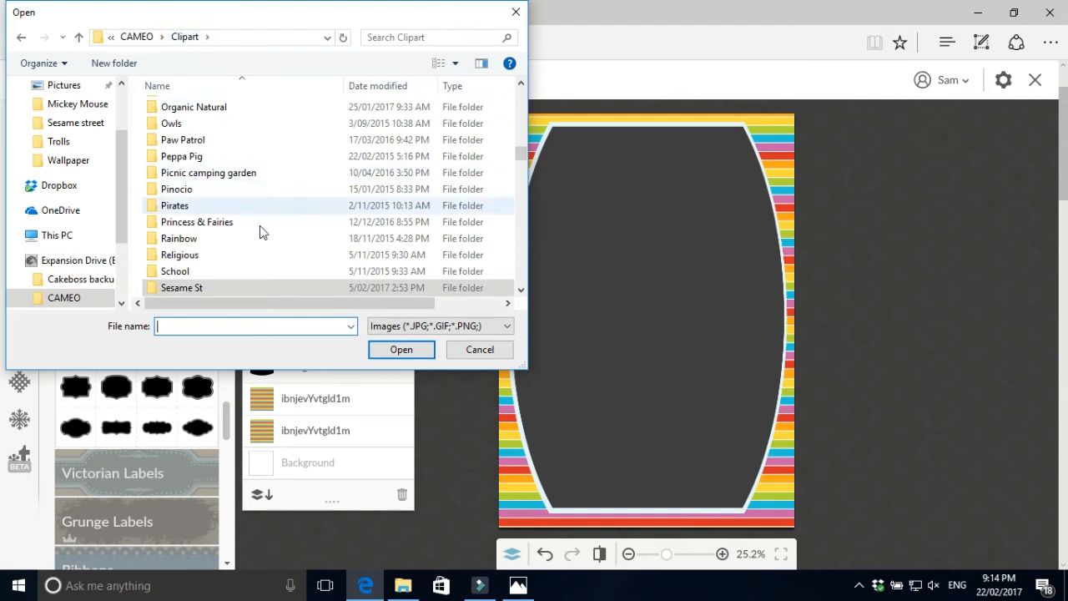
scroll(524, 160, "down", 2)
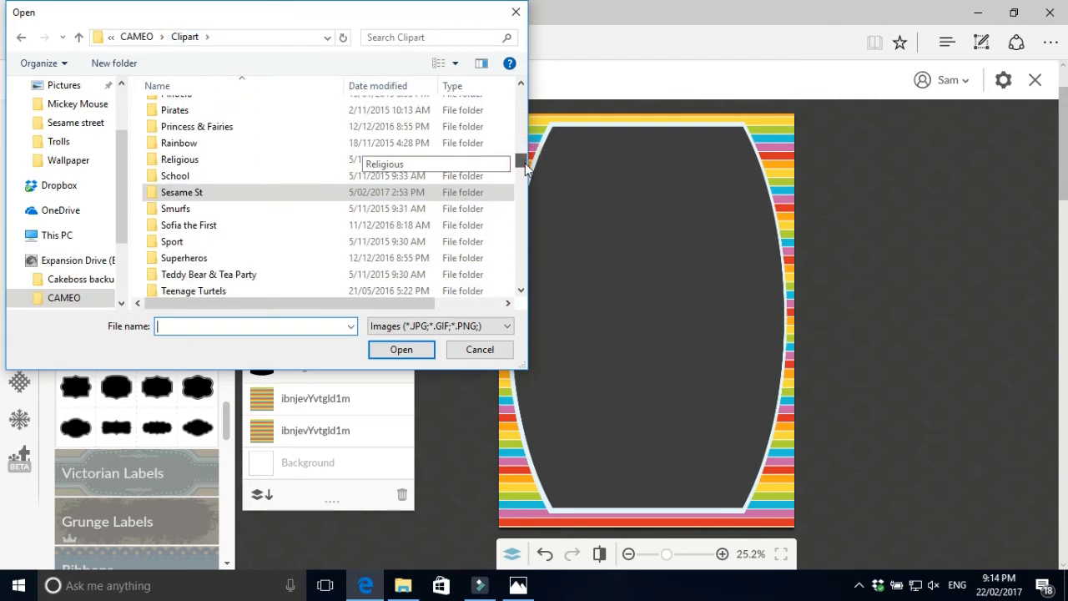
left_click_drag(516, 166, 521, 178)
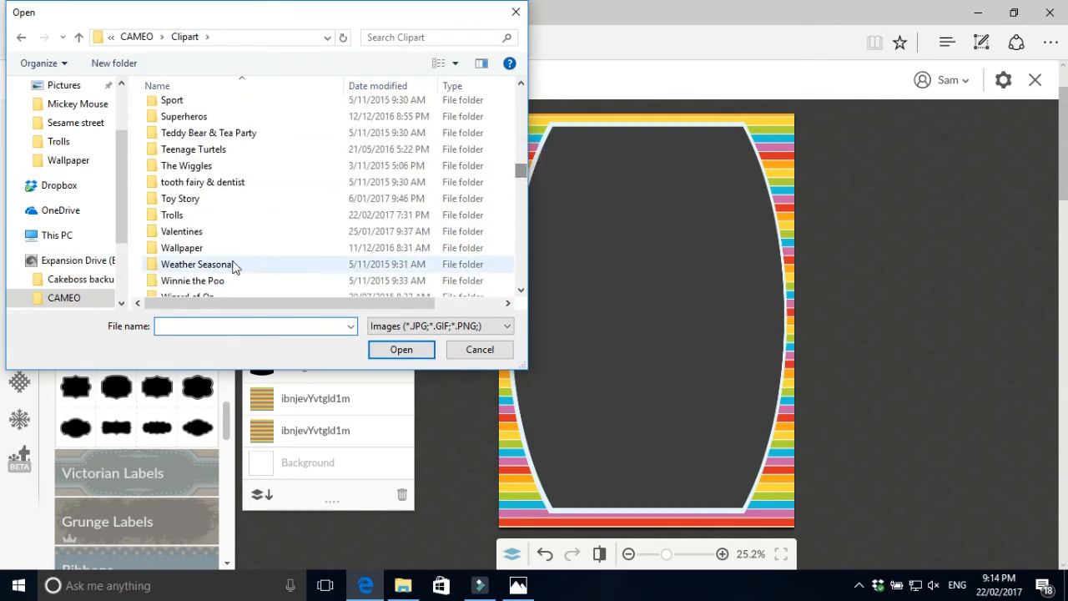
double_click(231, 221)
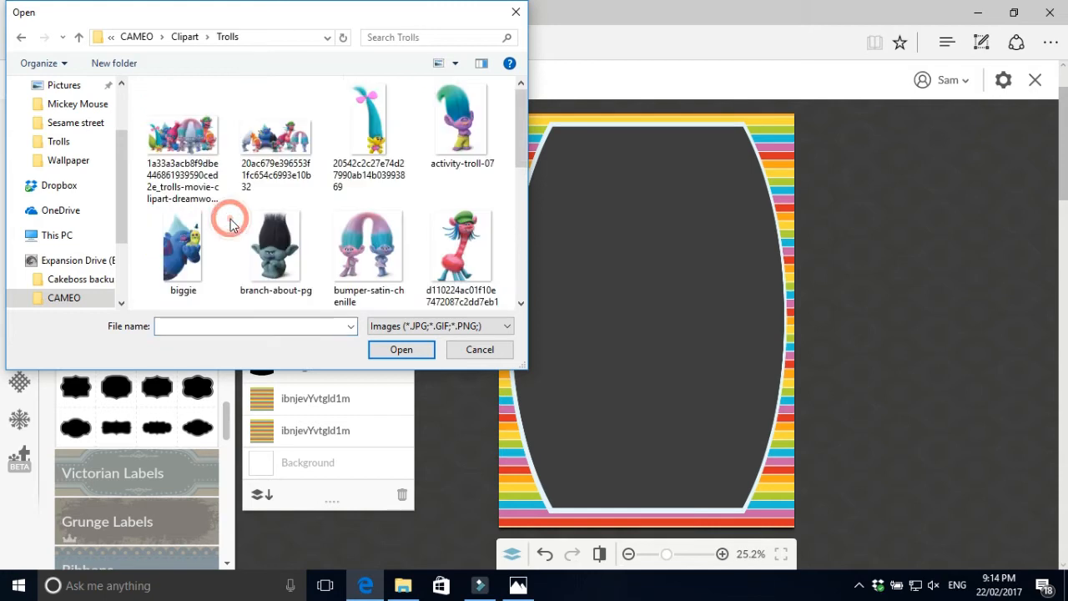
double_click(182, 141)
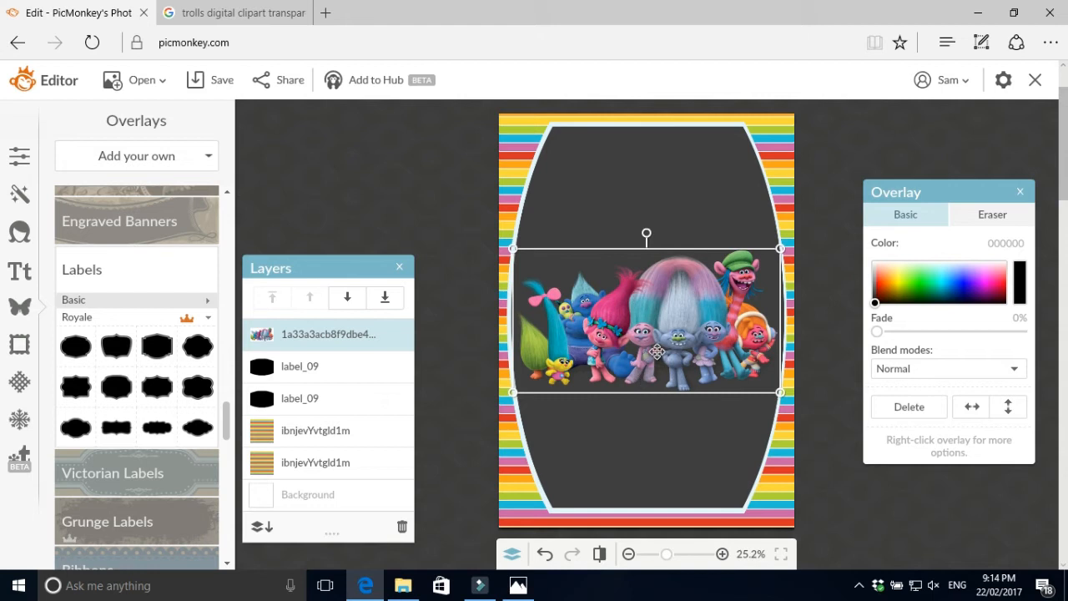
Shrink the Trolls group picture and centre it along the invitation's bottom edge, overlapping the label frame.
left_click_drag(657, 351, 654, 338)
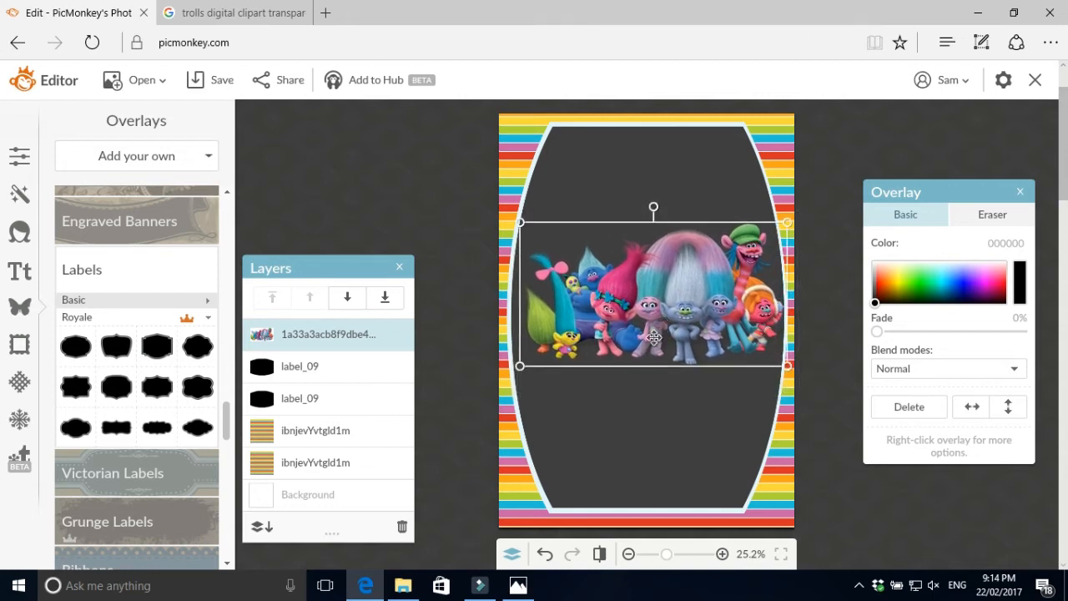
left_click_drag(520, 368, 590, 328)
left_click_drag(753, 293, 716, 473)
mouse_move(649, 478)
left_mouse_down()
mouse_move(647, 501)
mouse_move(644, 493)
left_mouse_up()
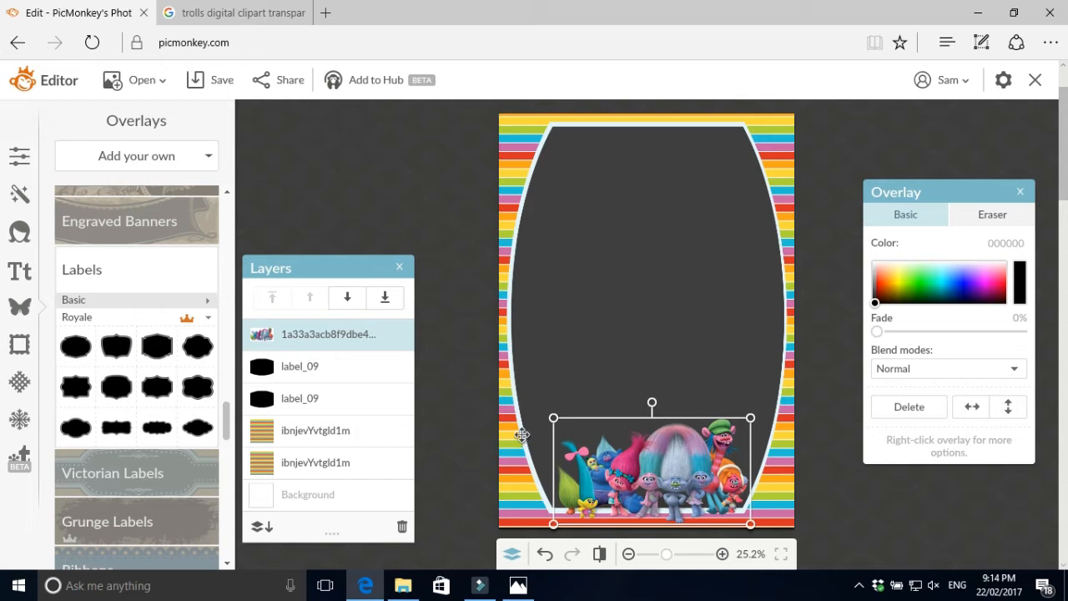
left_click_drag(552, 418, 514, 396)
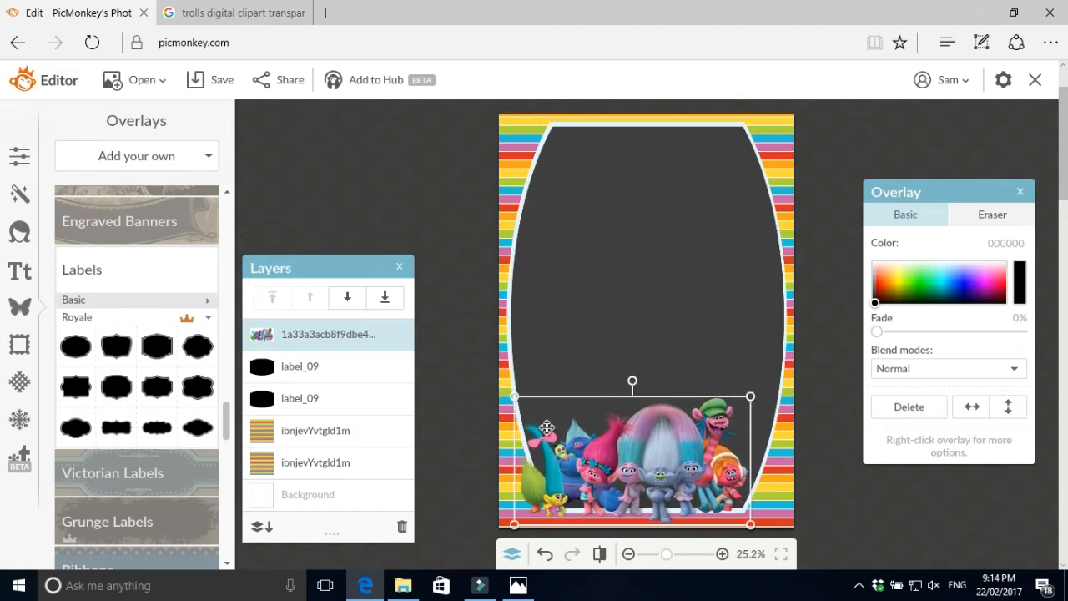
left_click_drag(748, 525, 755, 527)
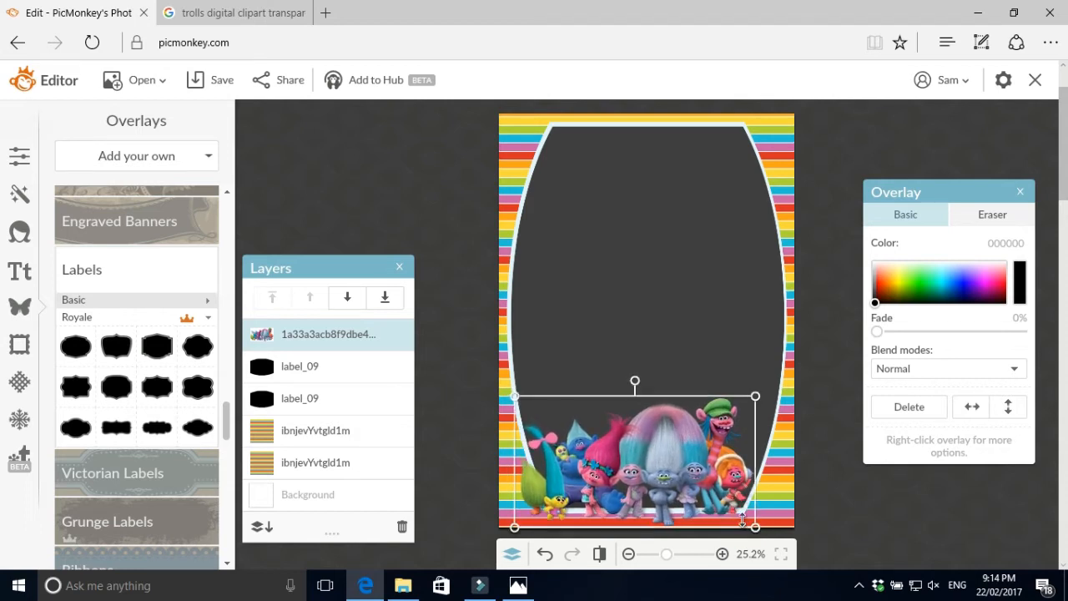
left_click_drag(701, 476, 712, 471)
left_click(438, 358)
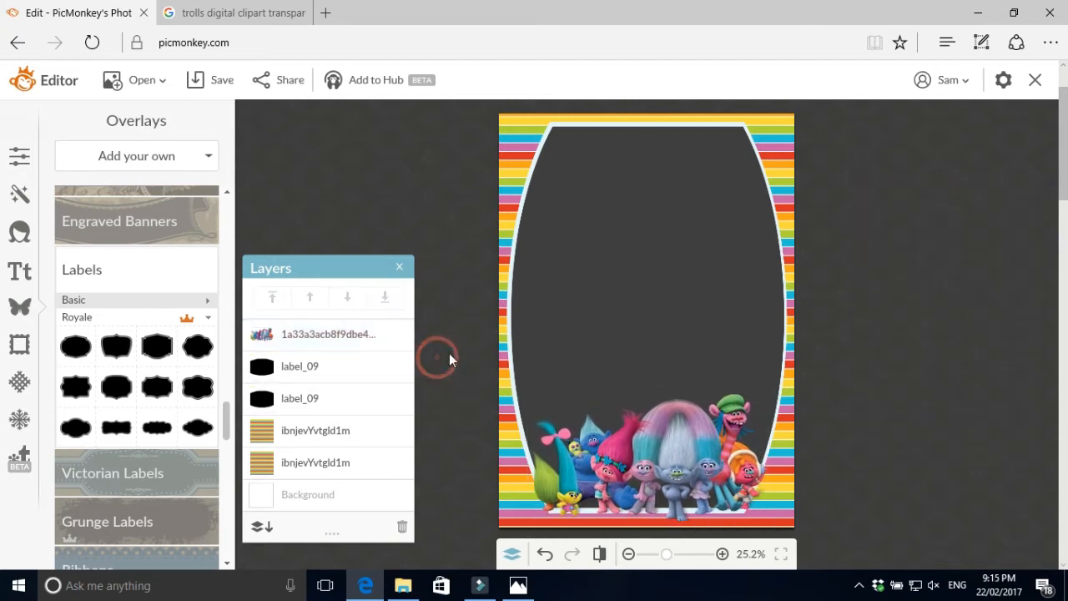
Switch to the Google image results, close the open preview and search for "trolls transparent background" instead.
left_click(200, 12)
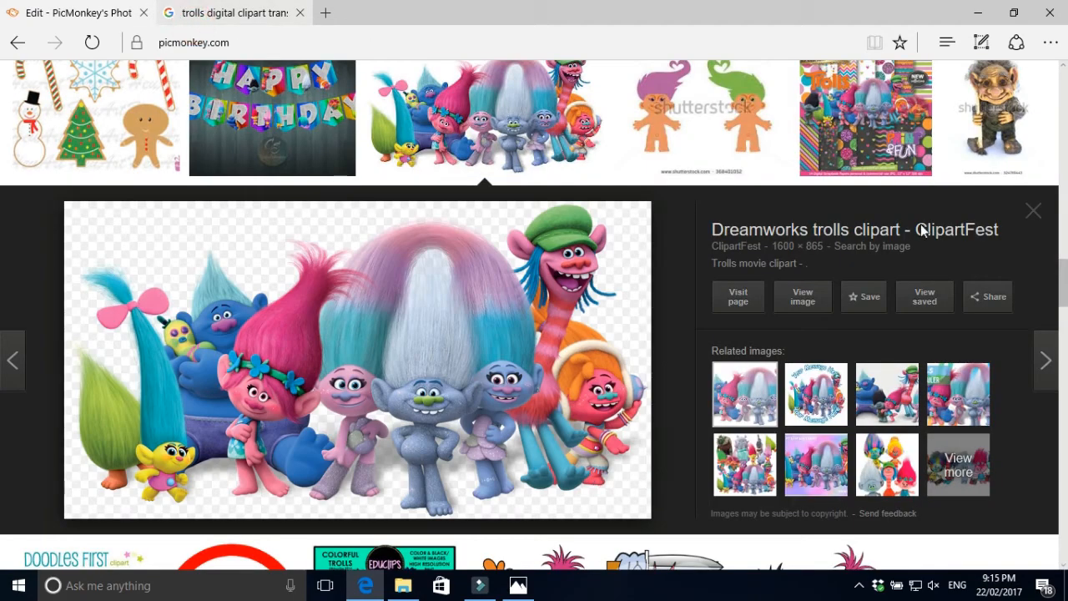
left_click(1040, 209)
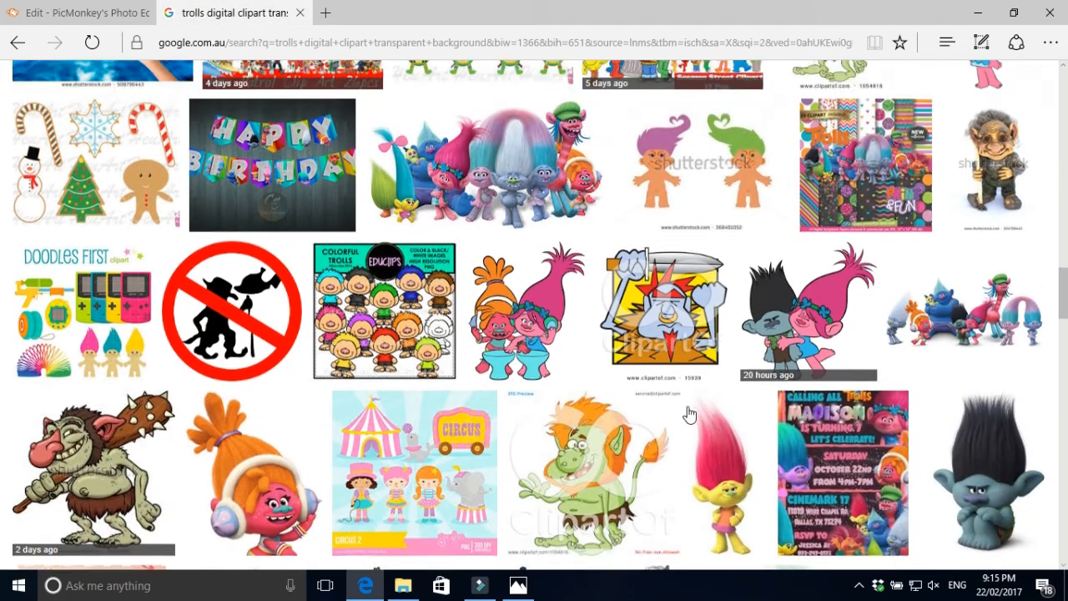
scroll(691, 410, "up", 10)
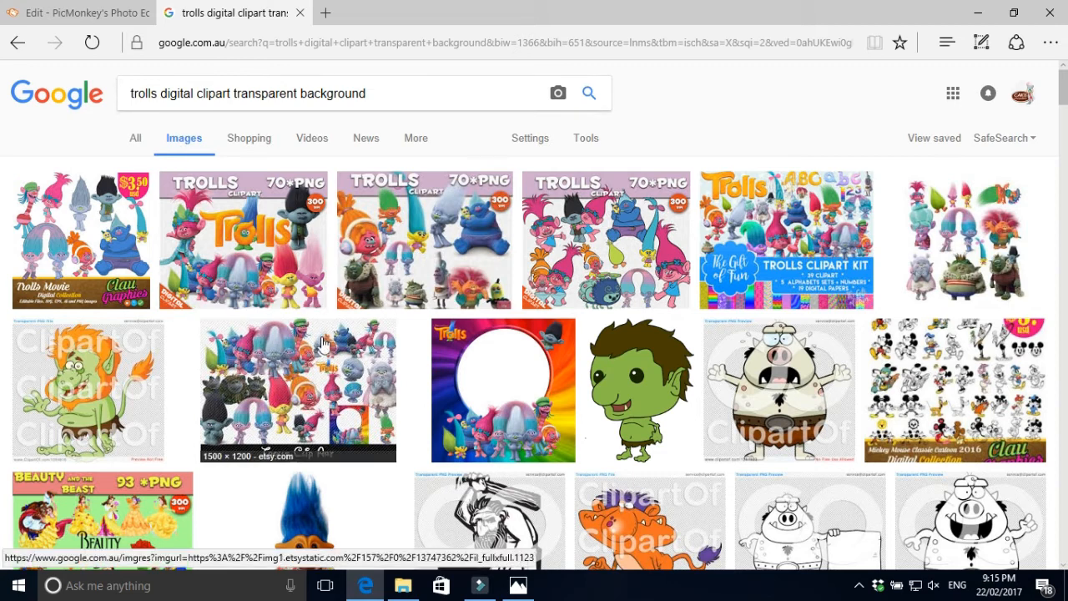
left_click(225, 94)
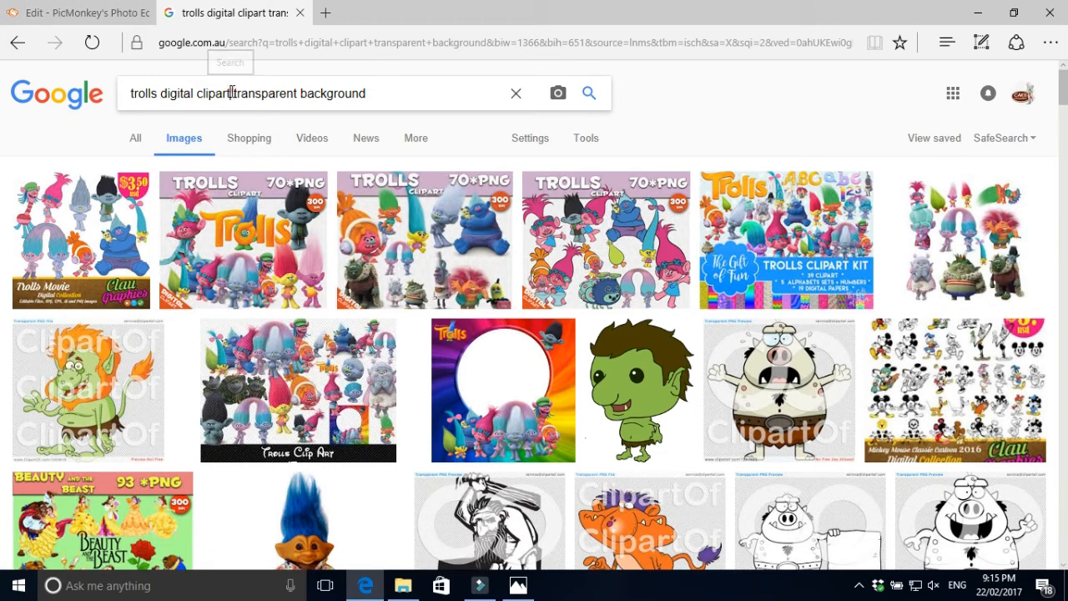
key("BackSpace")
key("BackSpace")
key("BackSpace")
key("BackSpace")
key("BackSpace")
key("BackSpace")
key("BackSpace")
key("BackSpace")
key("BackSpace")
key("BackSpace")
key("BackSpace")
key("BackSpace")
key("BackSpace")
key("BackSpace")
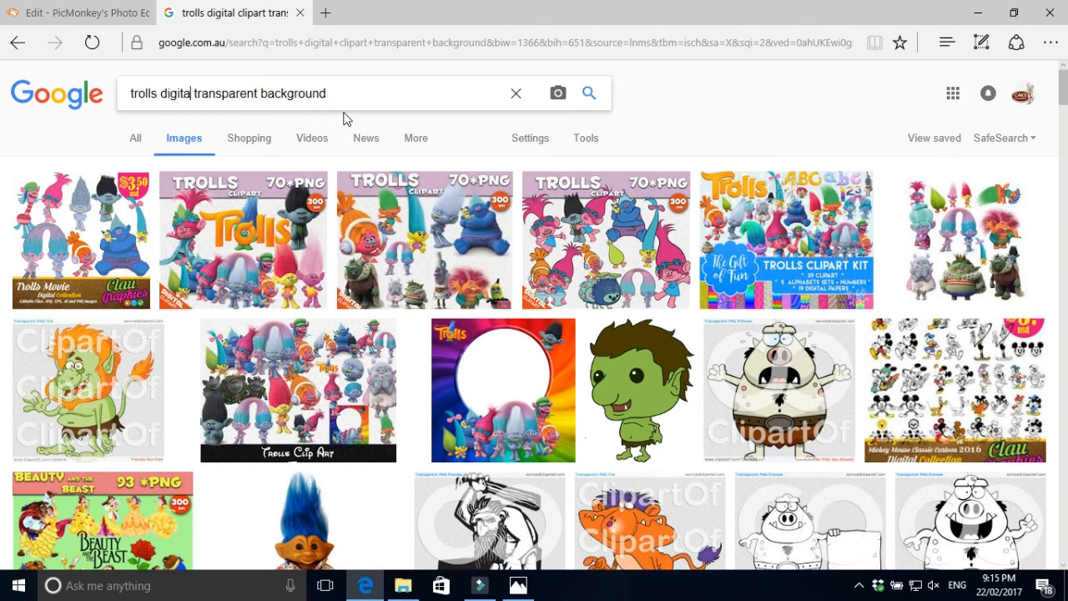
key("BackSpace")
key("BackSpace")
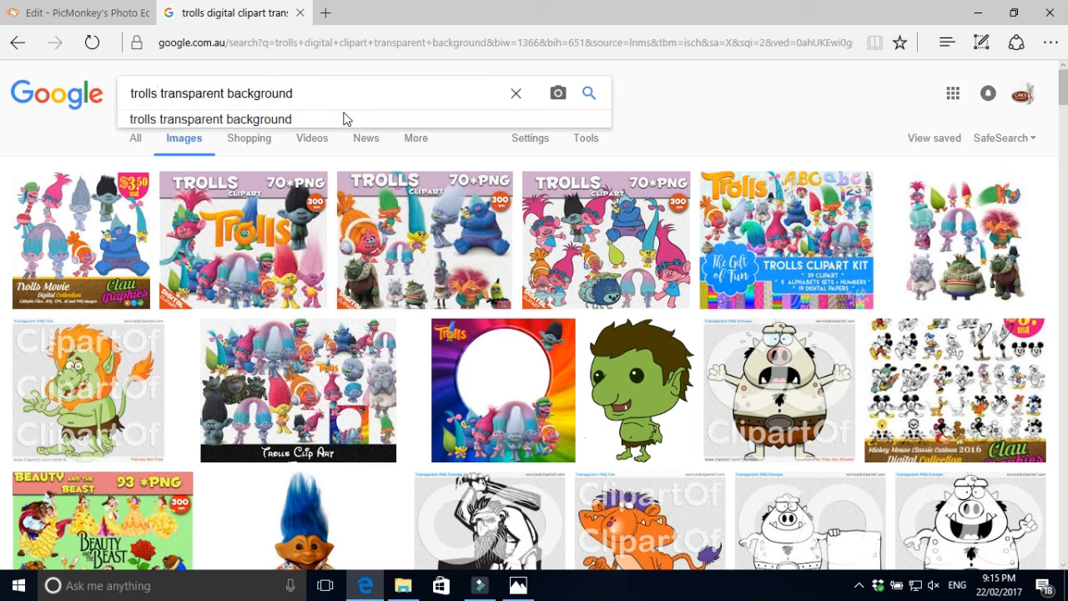
left_click(347, 119)
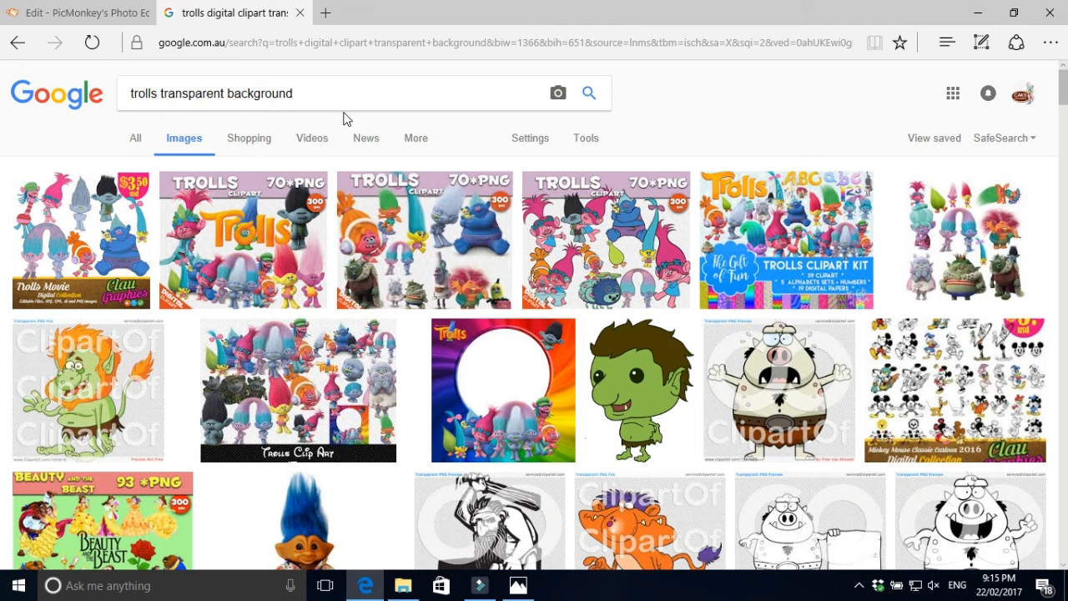
Find the orange 3000 × 1263 StickPNG Trolls logo and save it as a PNG in the CAMEO > Clipart > Trolls folder.
scroll(509, 342, "down", 3)
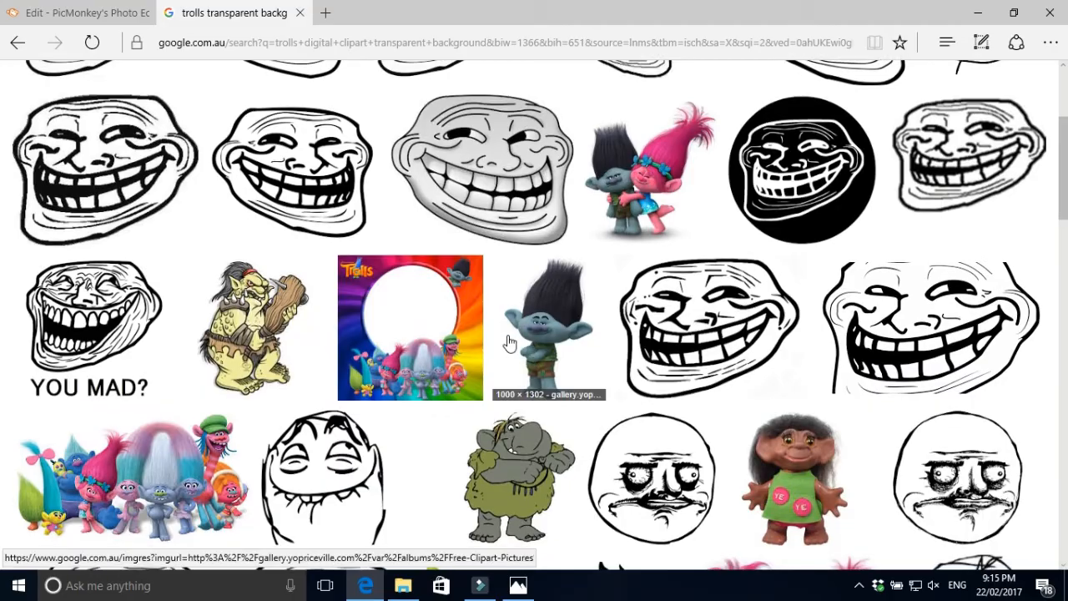
scroll(509, 342, "down", 10)
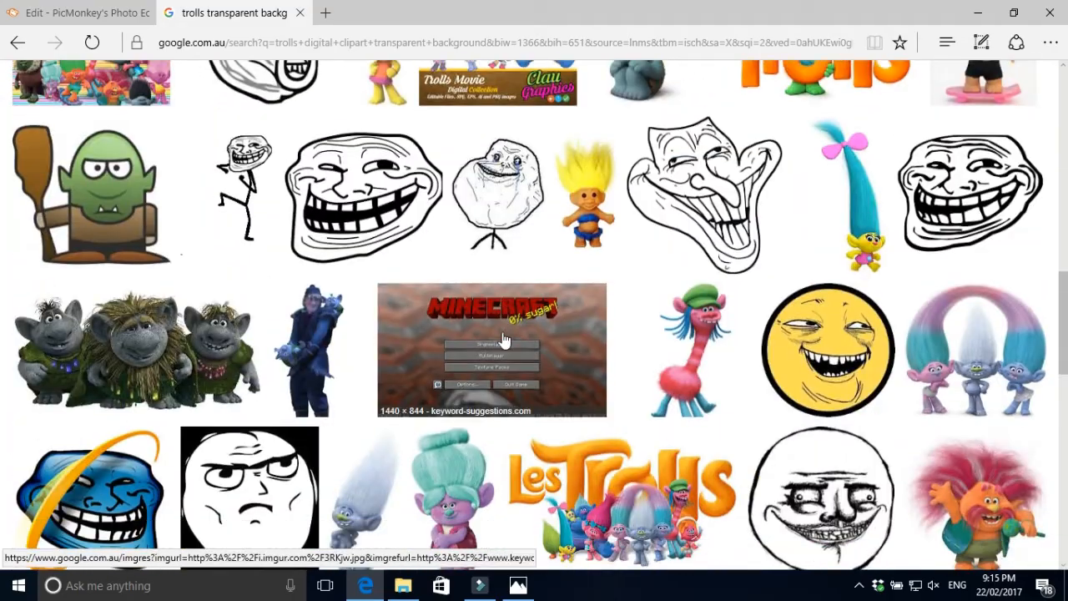
scroll(504, 340, "down", 2)
scroll(502, 332, "down", 9)
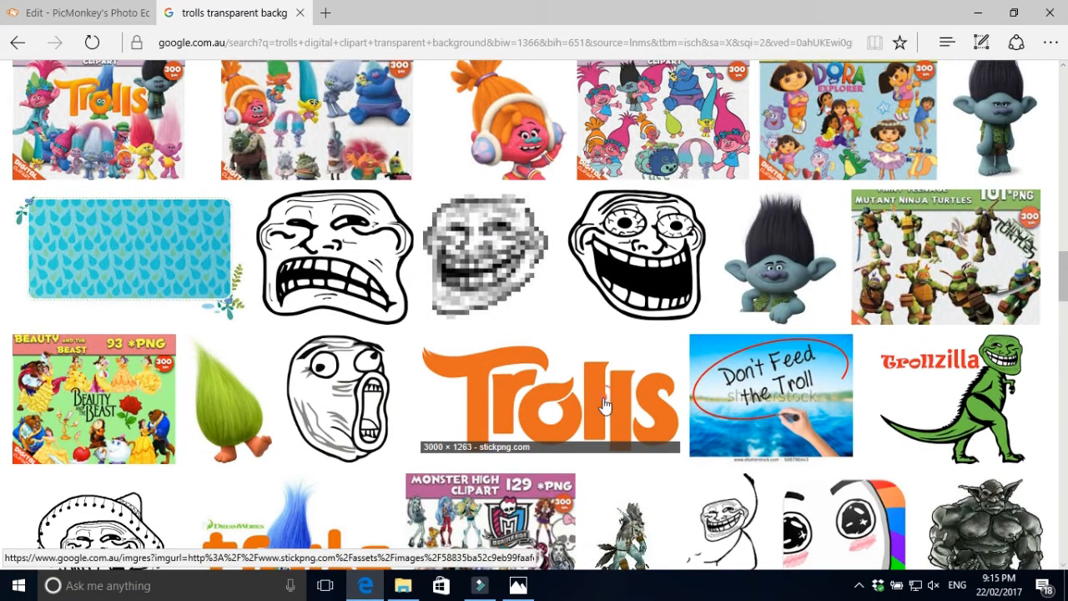
left_click(605, 405)
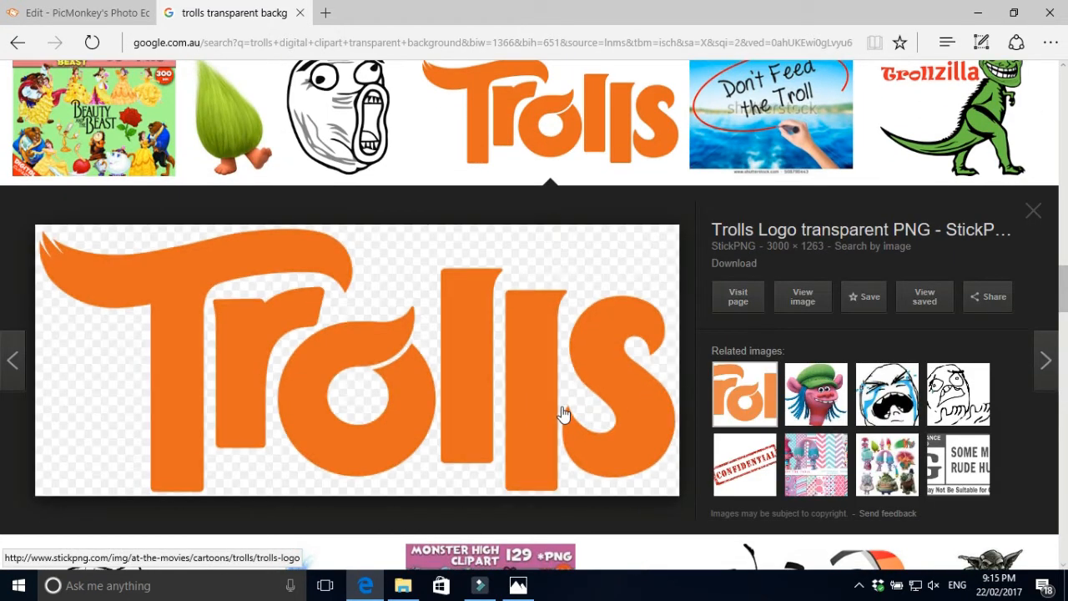
right_click(480, 324)
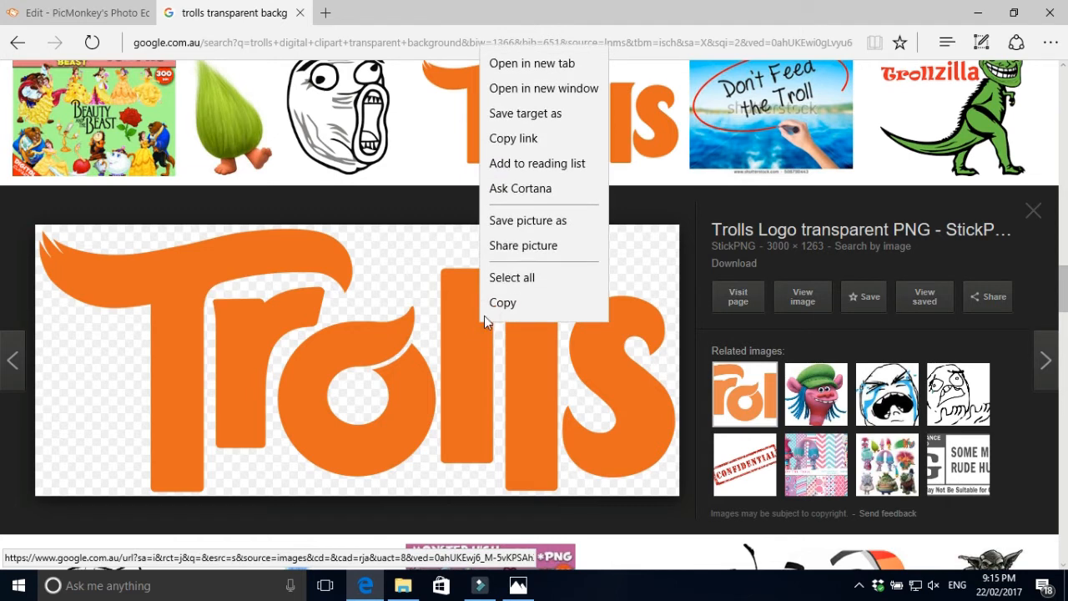
left_click(523, 226)
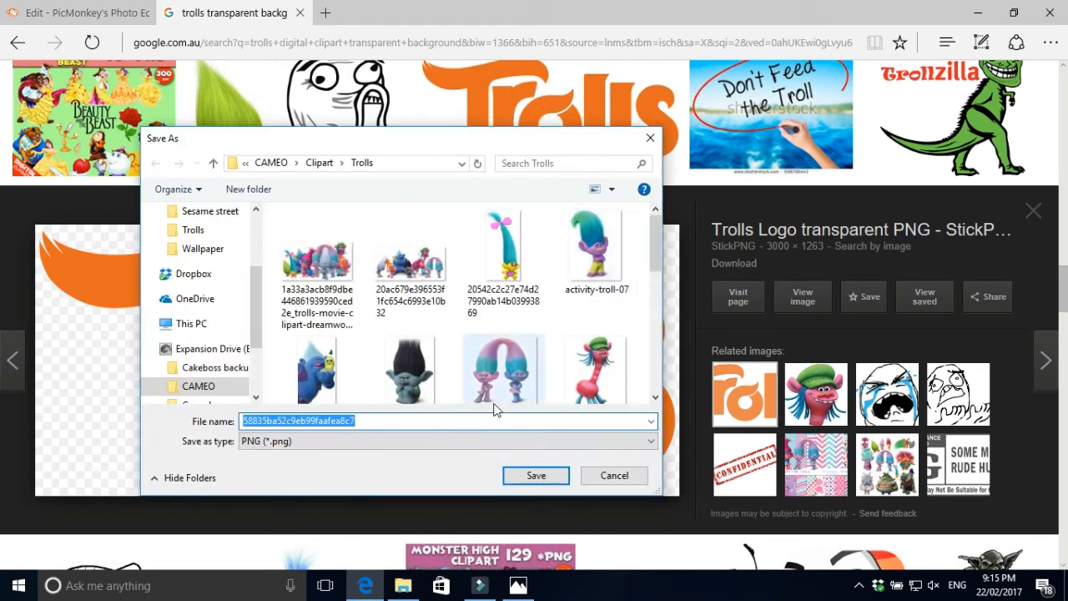
left_click(524, 477)
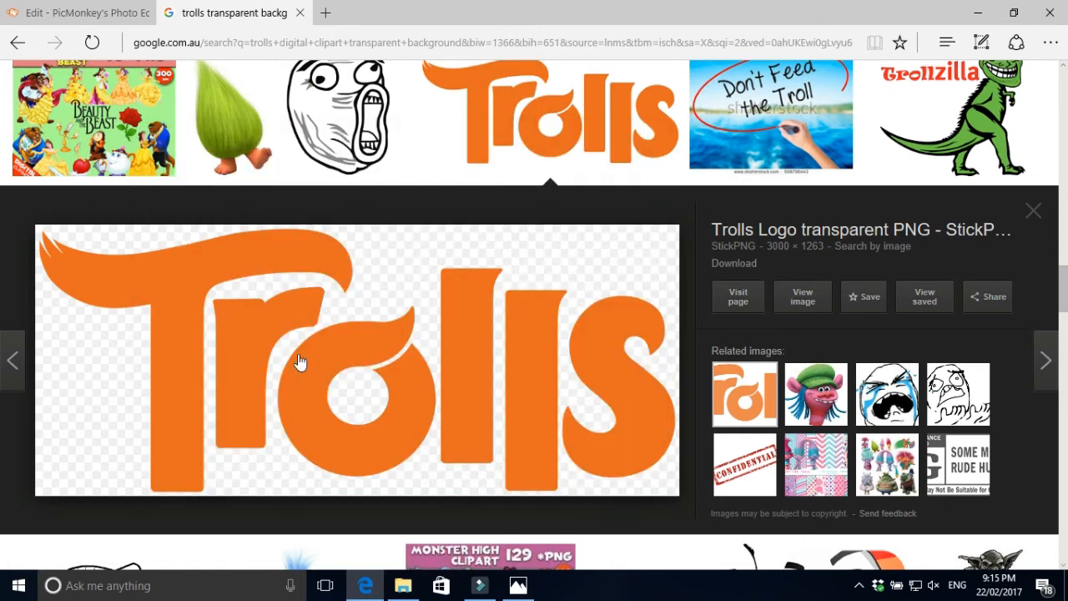
left_click(1040, 214)
Return to PicMonkey and add a text layer reading "CALLING ALL" in the Chelsea Market font.
left_click(90, 14)
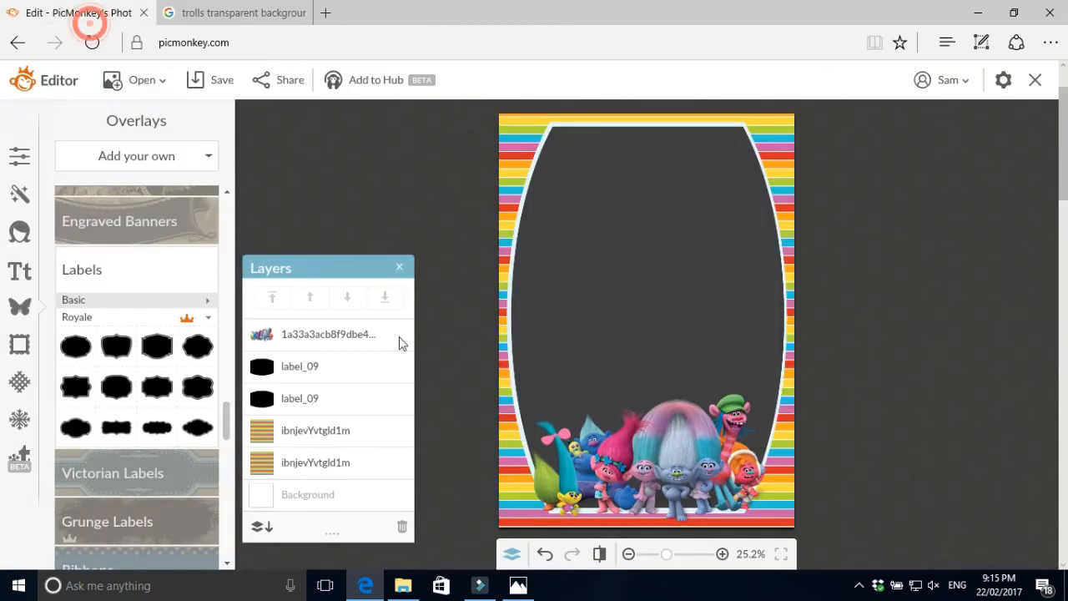
left_click(379, 178)
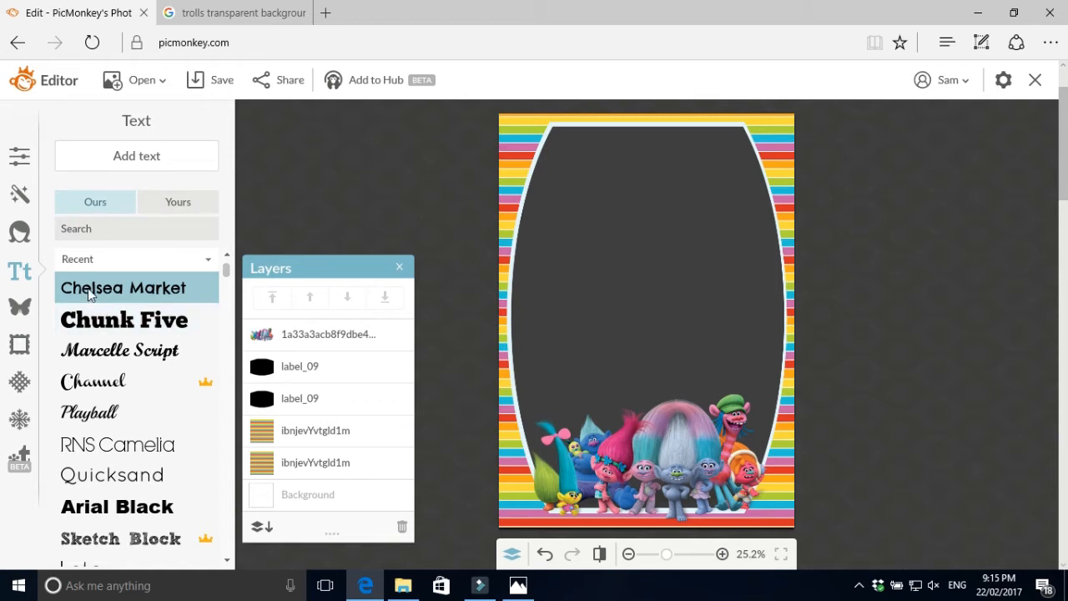
scroll(79, 292, "down", 1)
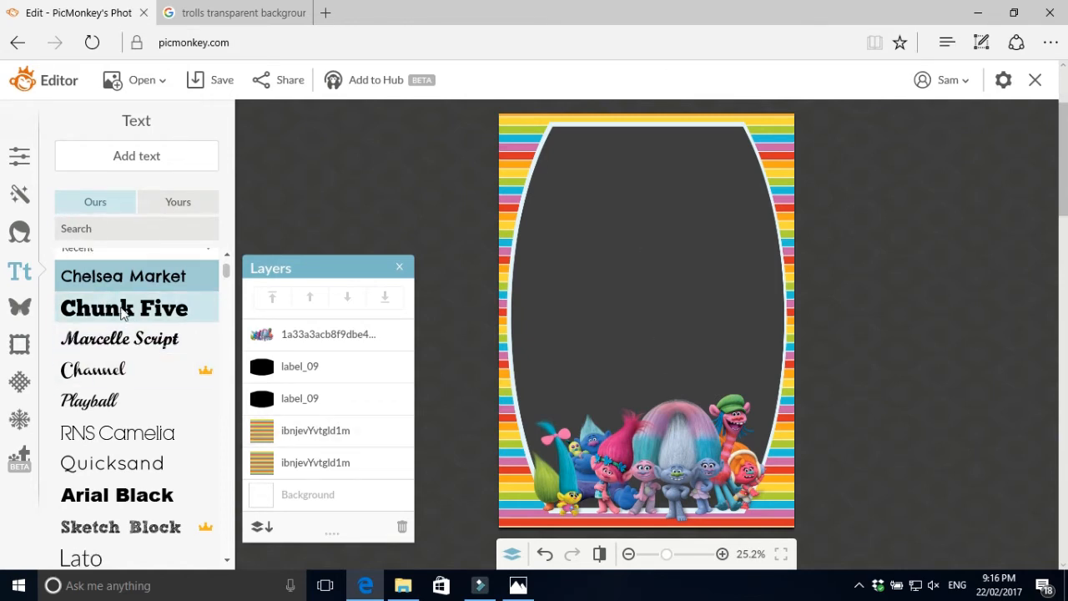
left_click(133, 272)
left_click(138, 156)
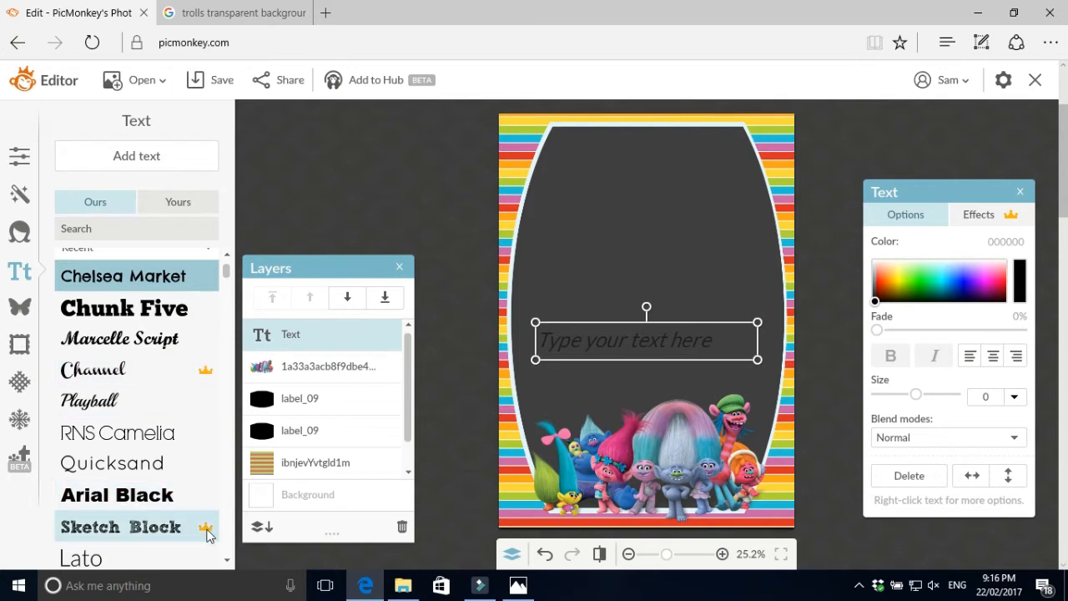
left_click(654, 338)
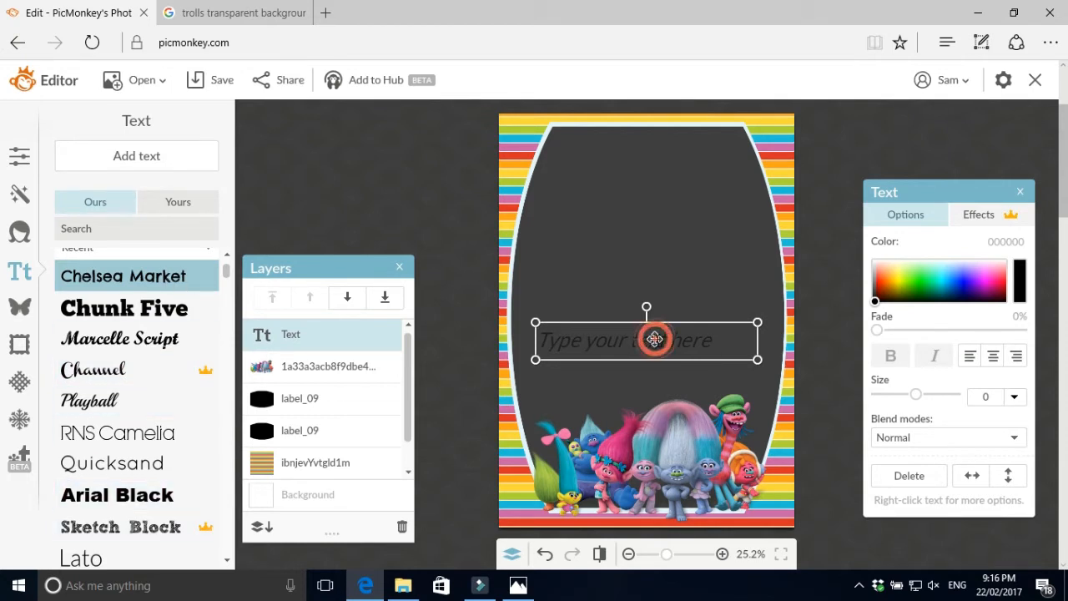
type("C")
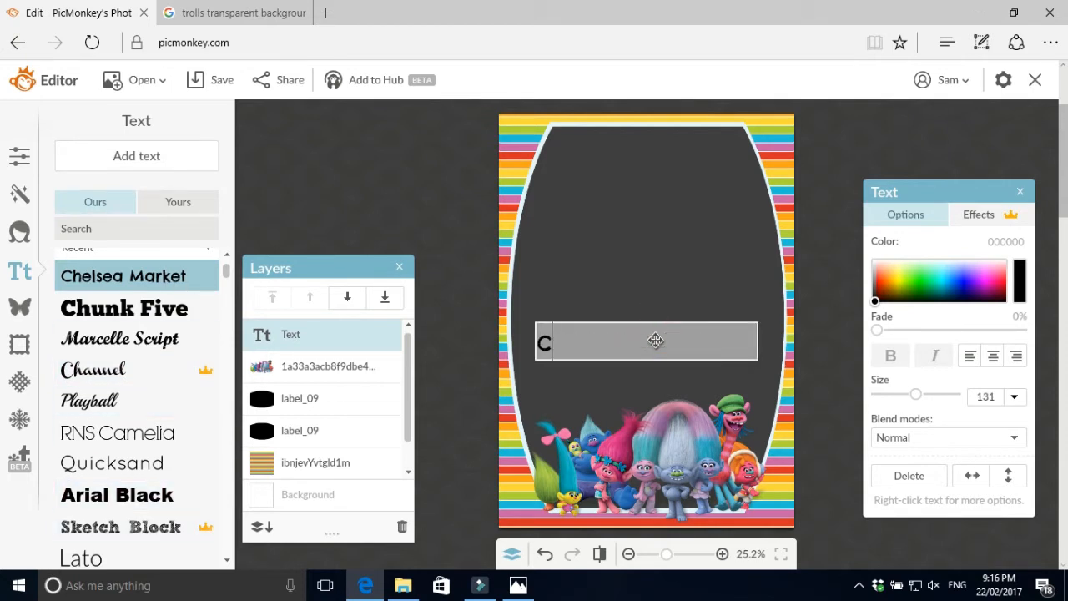
key("BackSpace")
key("BackSpace")
key("BackSpace")
type("CALLING ALL")
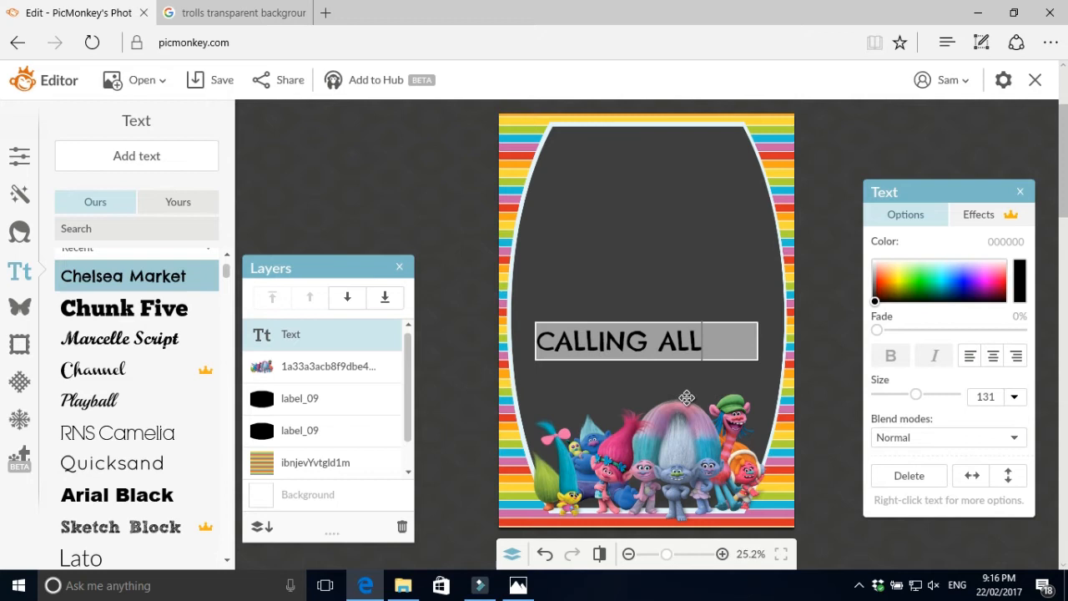
left_click(687, 398)
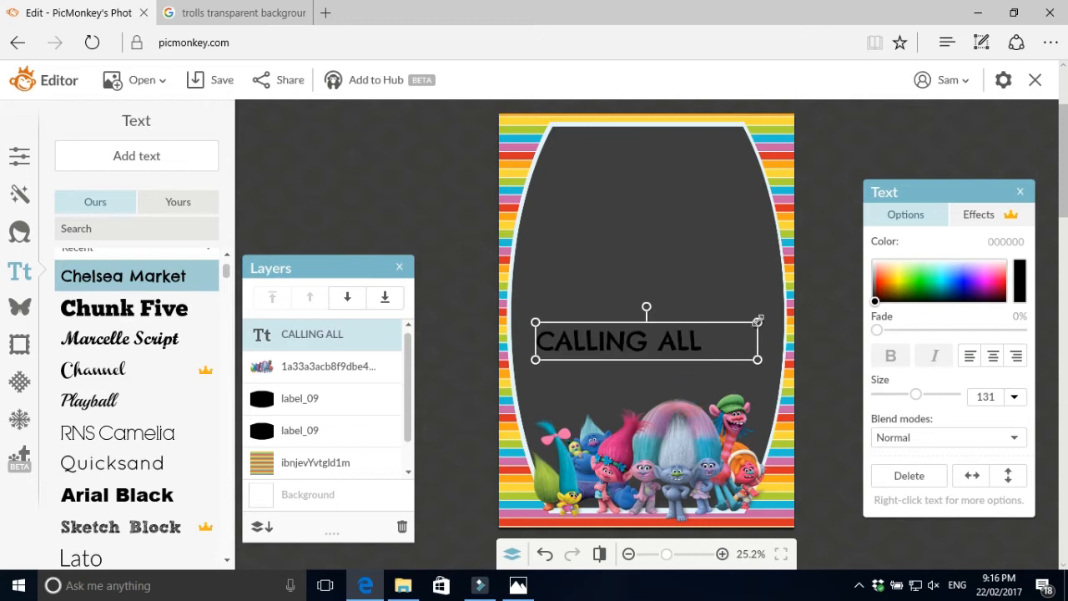
Move the "CALLING ALL" text to the top of the dark label and deselect everything.
left_click_drag(755, 331, 688, 149)
left_click(678, 214)
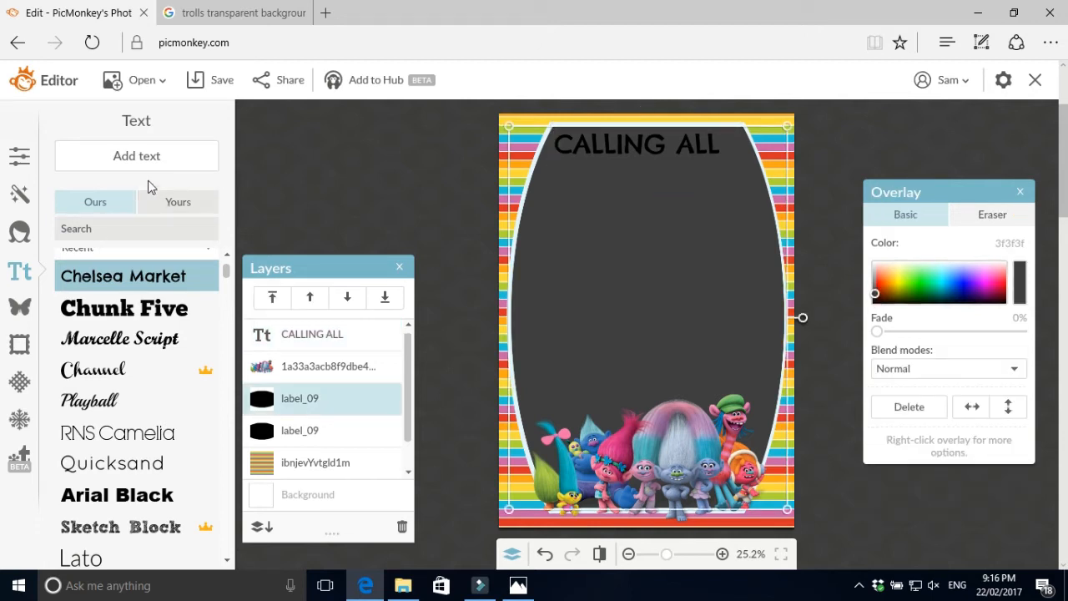
left_click(322, 194)
Add the orange Trolls logo from the computer's CAMEO > Clipart > Trolls folder as a custom overlay.
left_click(22, 315)
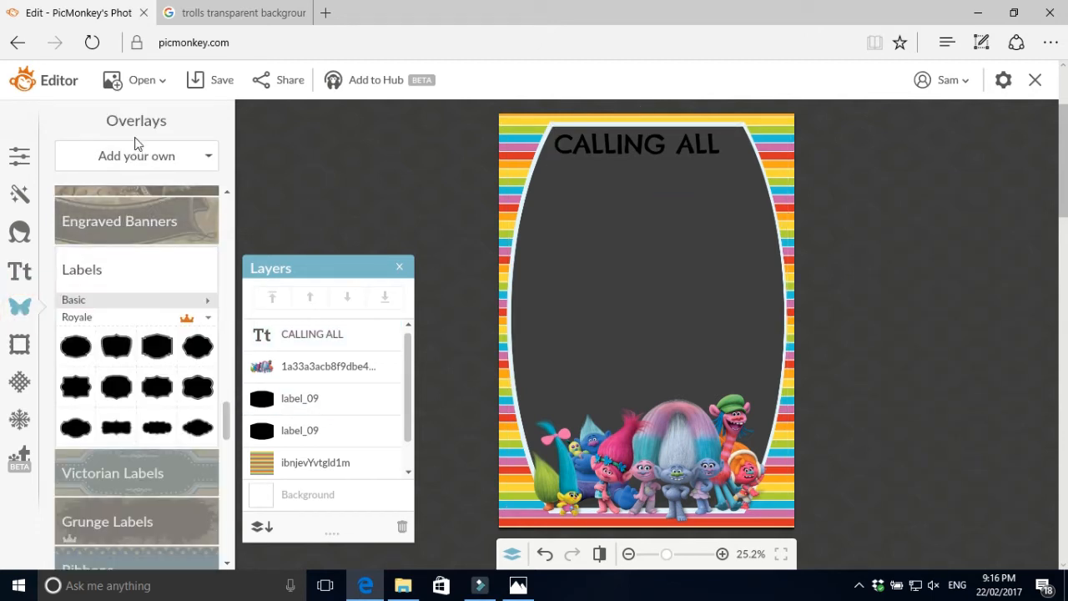
left_click(147, 160)
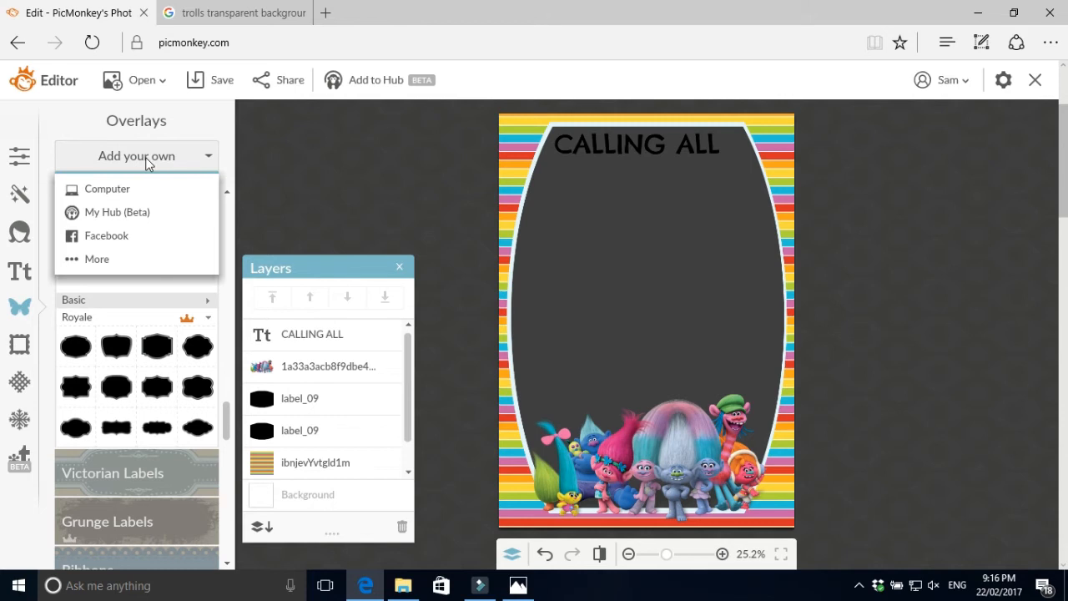
left_click(126, 191)
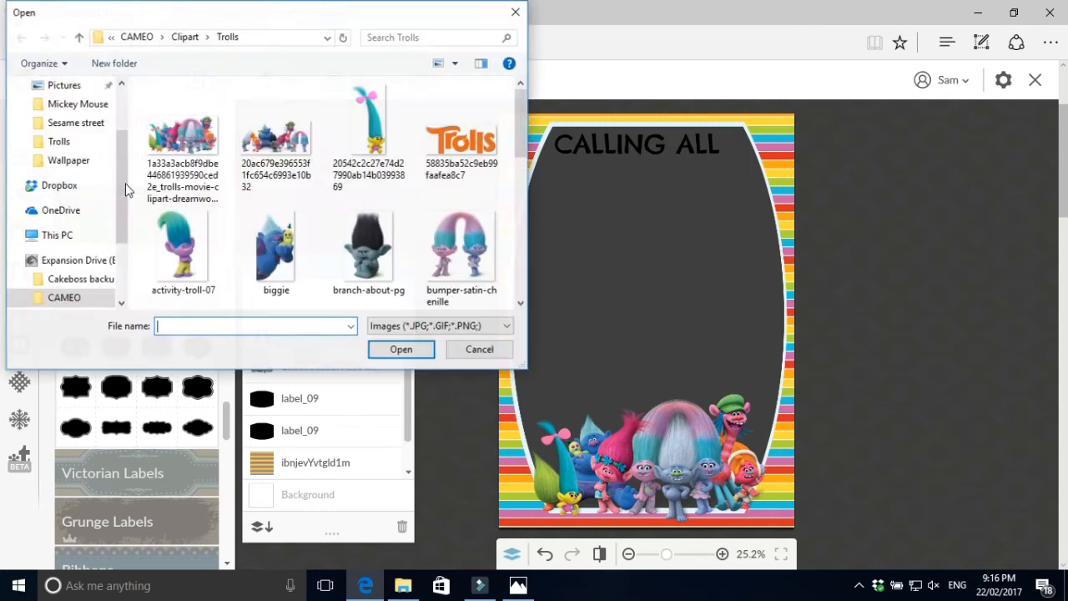
double_click(462, 137)
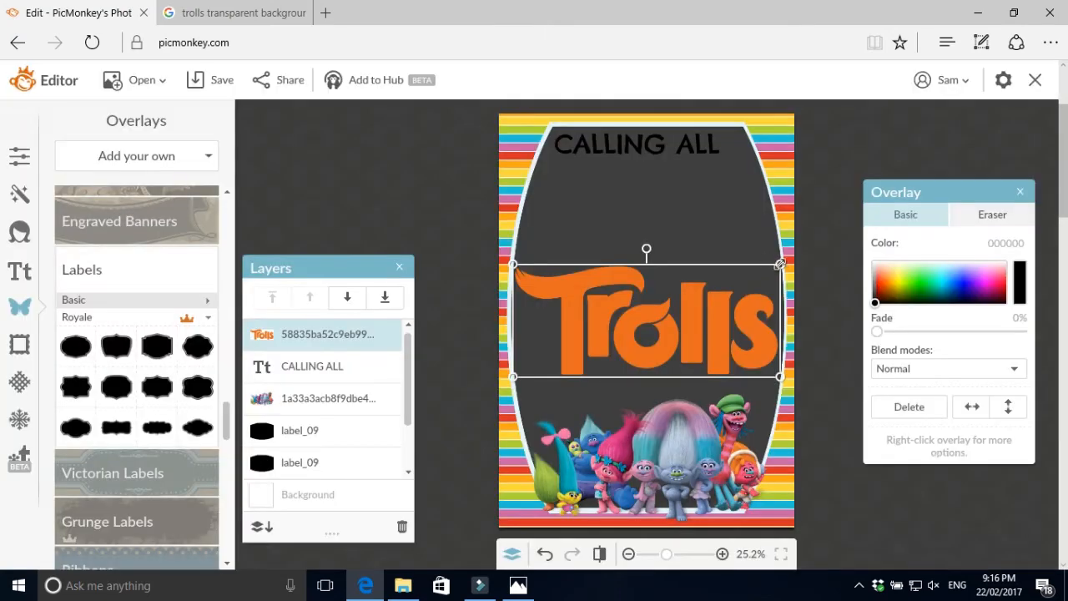
Shrink the Trolls logo, tilt it clockwise and place it at the label's upper-right corner beside "CALLING ALL".
left_click_drag(780, 265, 713, 309)
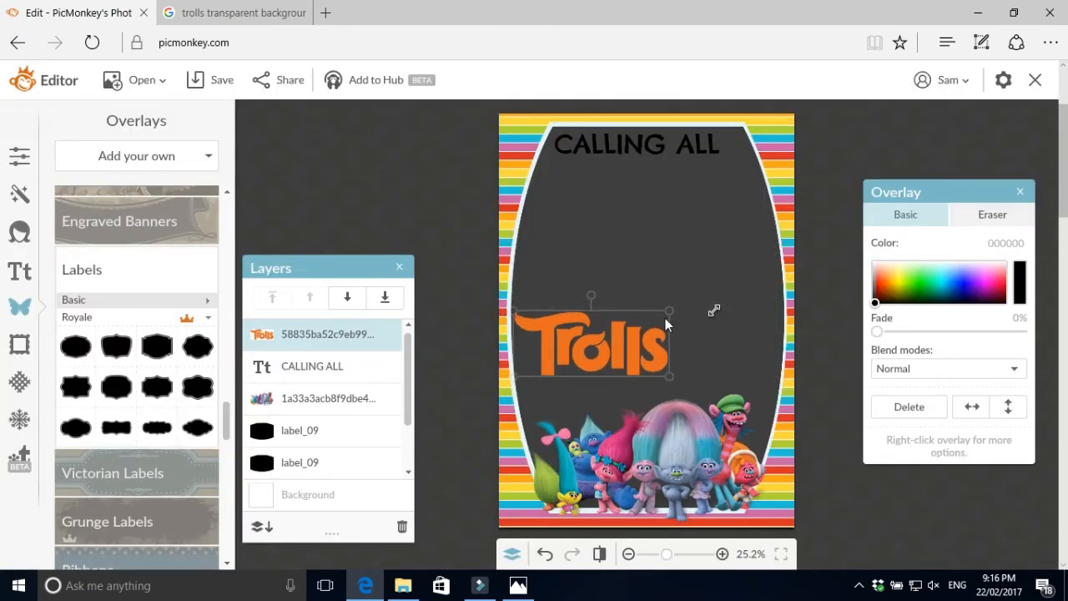
mouse_move(594, 298)
left_mouse_down()
mouse_move(593, 275)
mouse_move(611, 299)
left_mouse_up()
left_click_drag(671, 349, 770, 176)
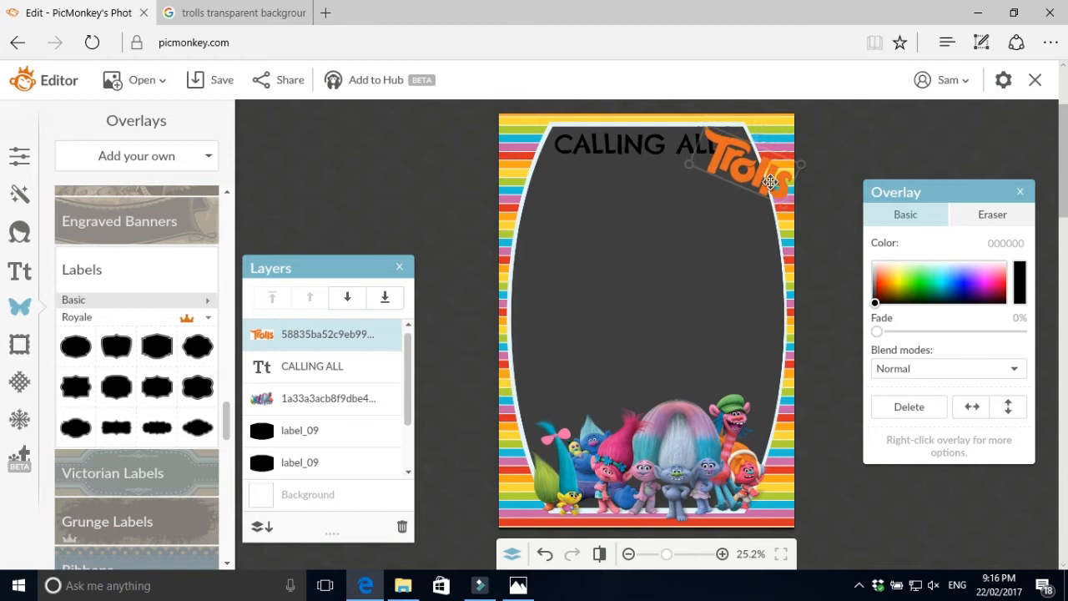
Shrink the "CALLING ALL" text to size 106 and shift the Trolls logo slightly left, closer to the text.
left_click(639, 145)
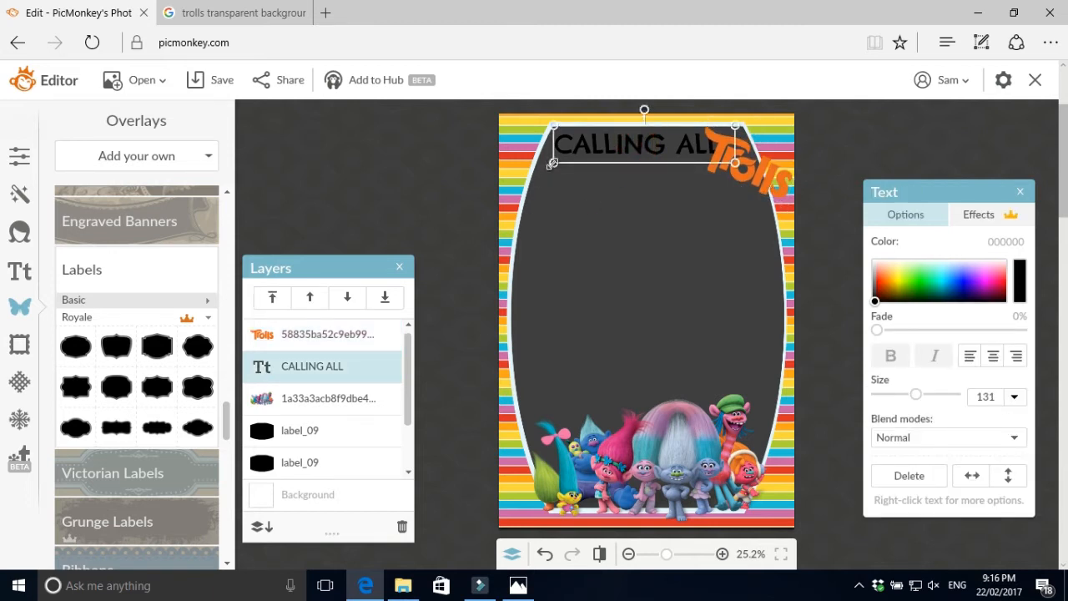
left_click_drag(553, 161, 600, 151)
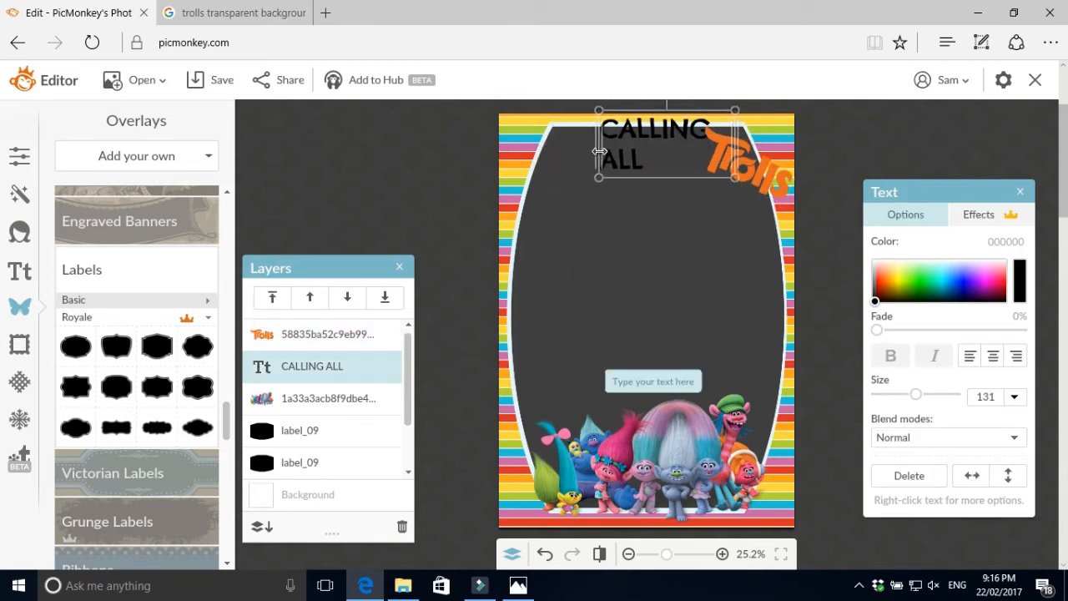
left_click_drag(737, 157, 824, 146)
left_click_drag(598, 162, 610, 158)
left_click_drag(685, 138, 597, 146)
left_click(765, 169)
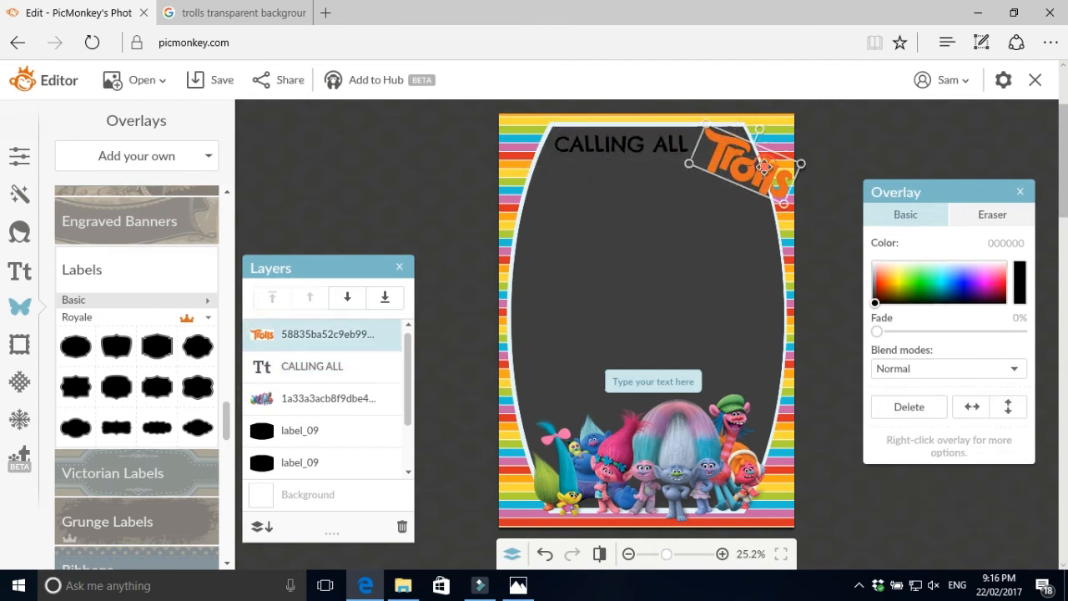
left_click_drag(764, 176, 747, 167)
Recolor the "CALLING ALL" text with the blue (1fc0d7) sampled from the background stripes, and deselect it.
left_click(623, 149)
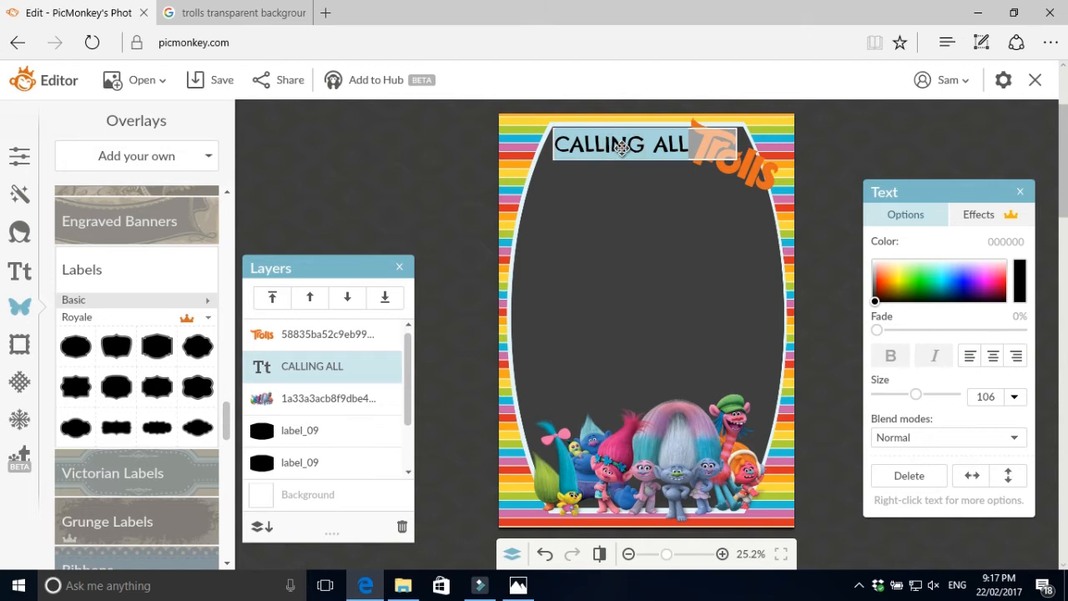
left_click(1018, 286)
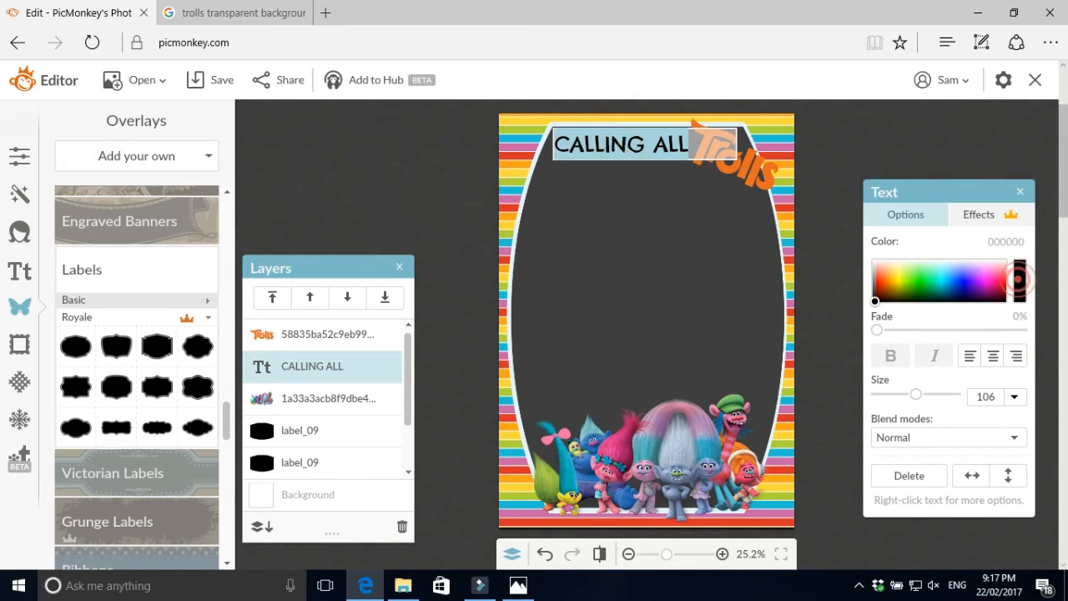
left_click(640, 351)
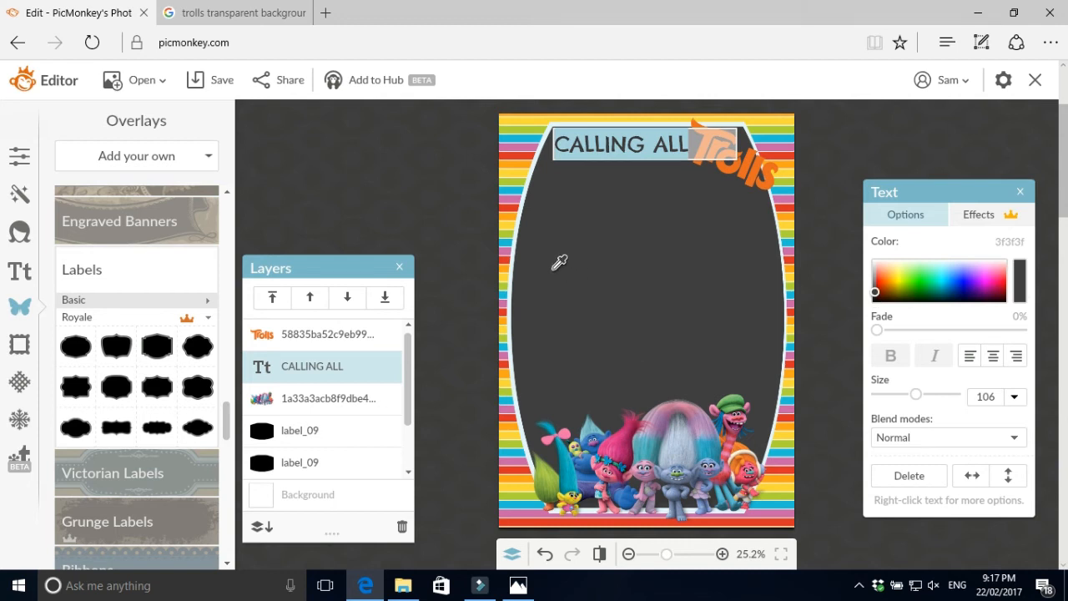
left_click(522, 131)
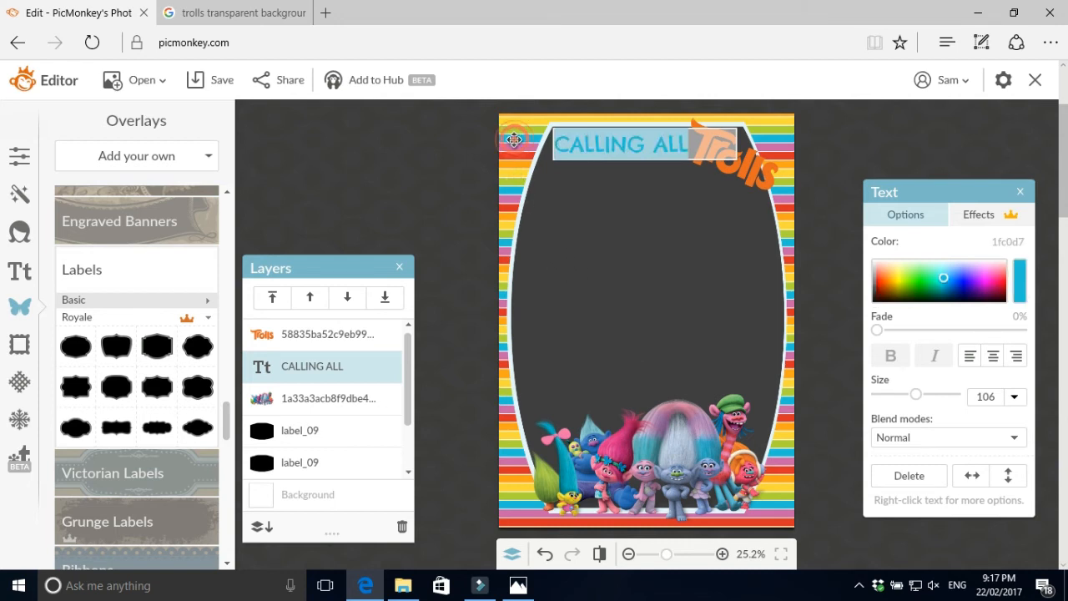
left_click(617, 257)
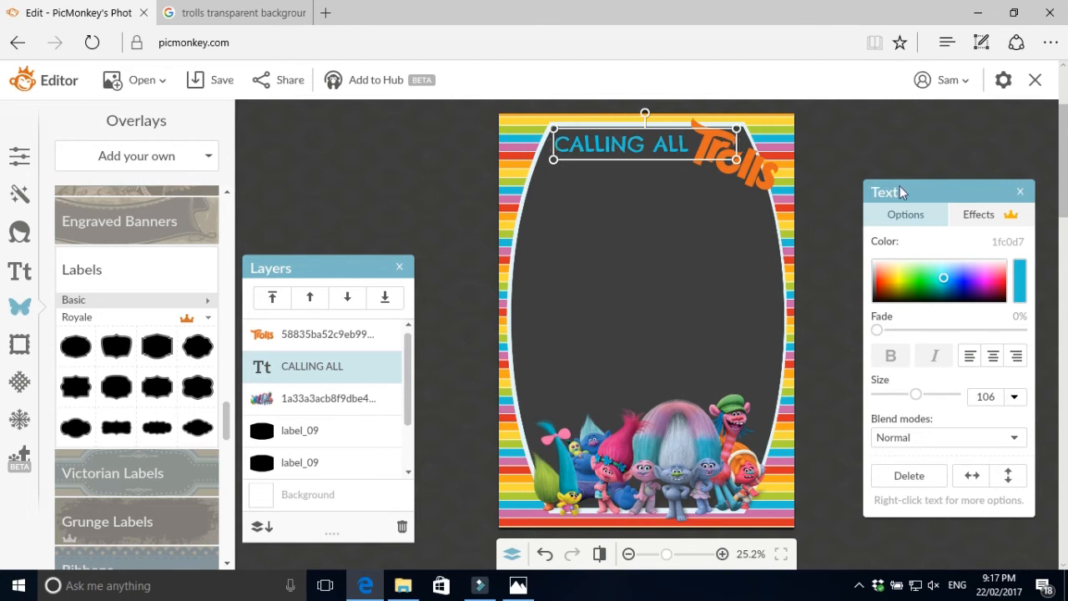
left_click(393, 207)
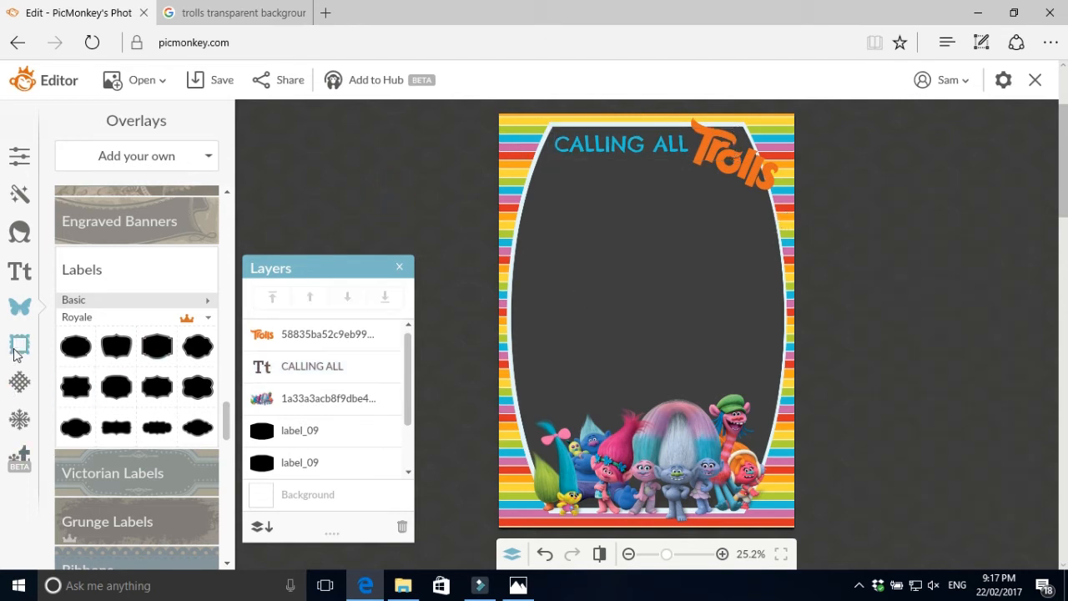
Add the child's name in capitals as Chelsea Market text, enlarge it to size 187 and place it below "CALLING ALL".
left_click(20, 271)
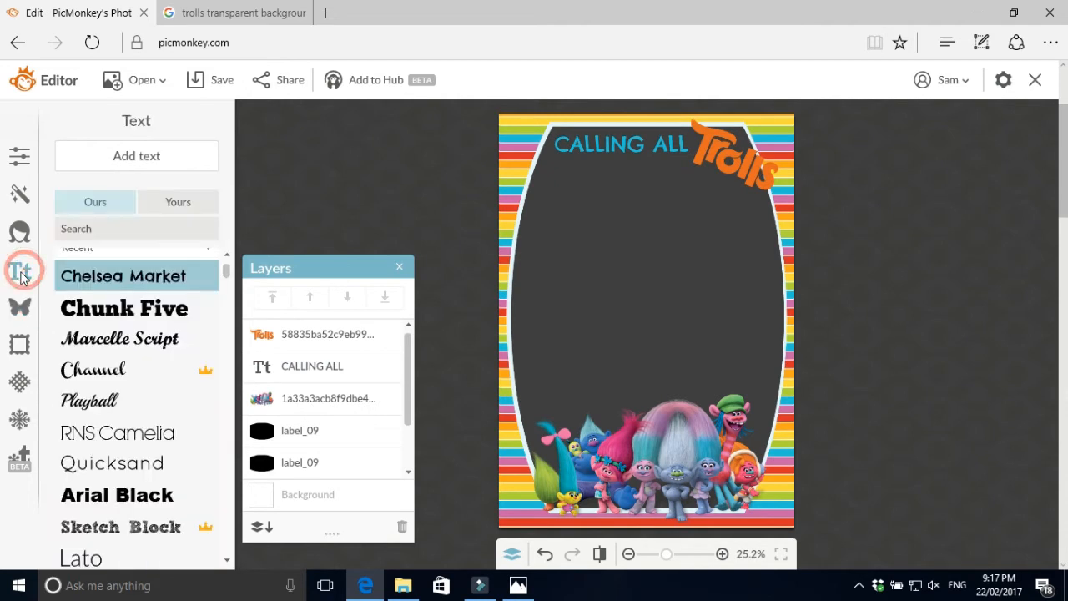
left_click(179, 159)
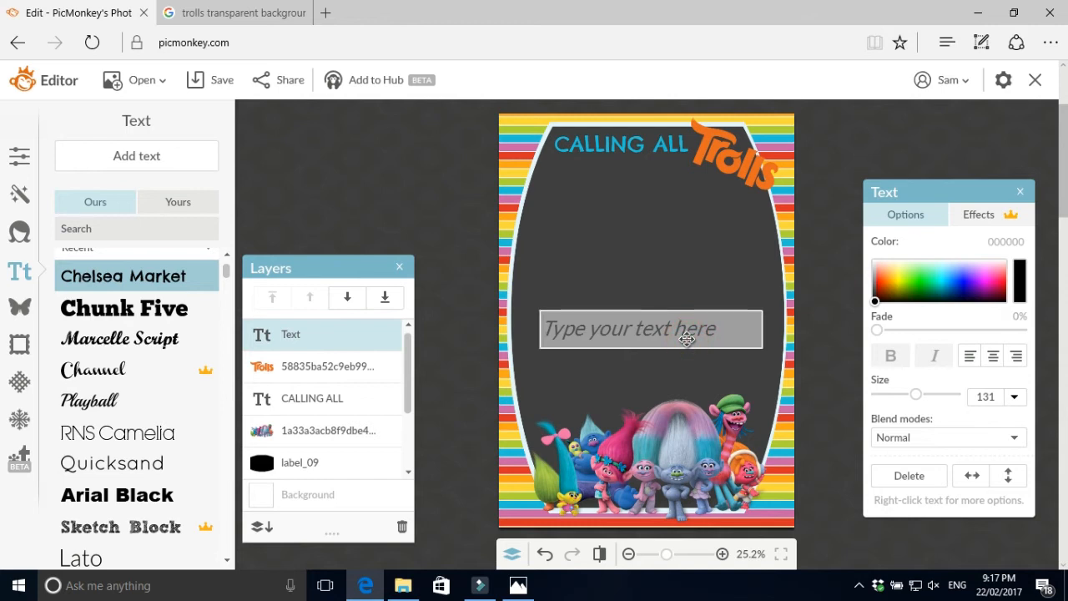
type("ELLIE")
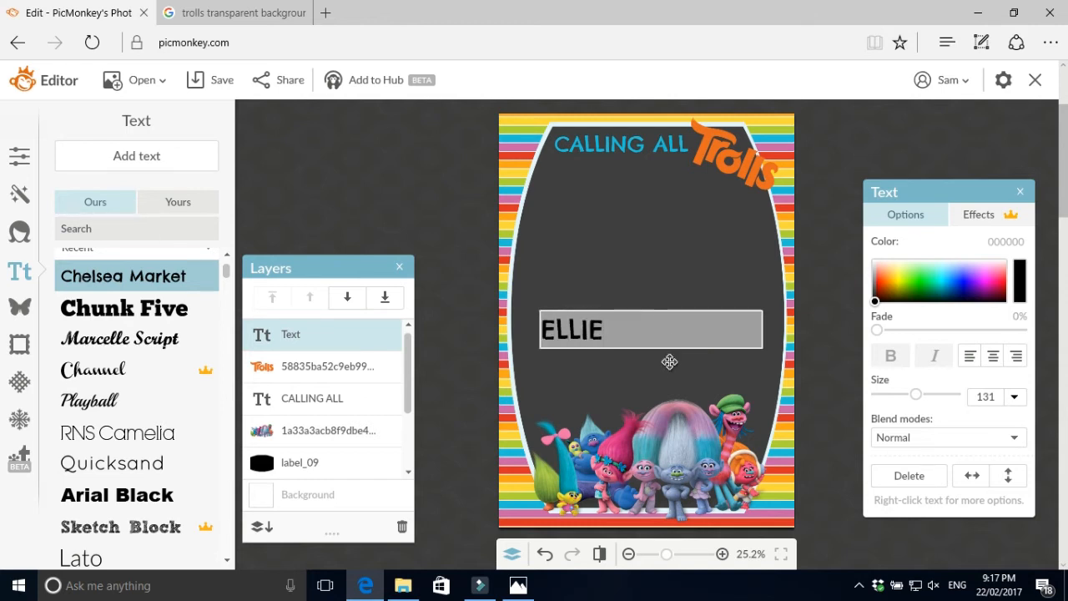
left_click(672, 372)
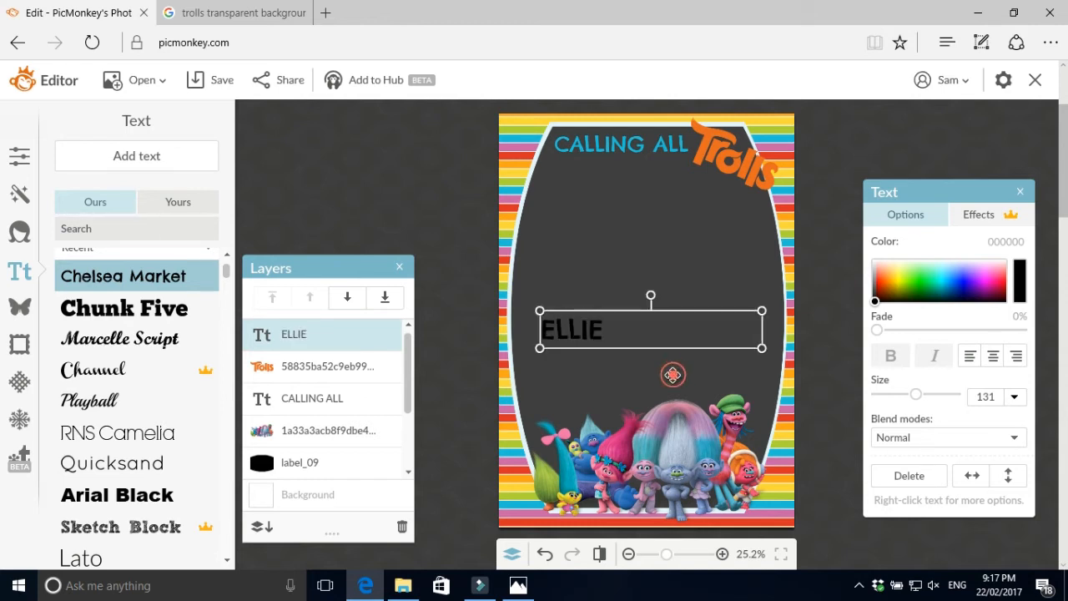
mouse_move(635, 357)
left_mouse_down()
mouse_move(616, 358)
mouse_move(645, 371)
left_mouse_up()
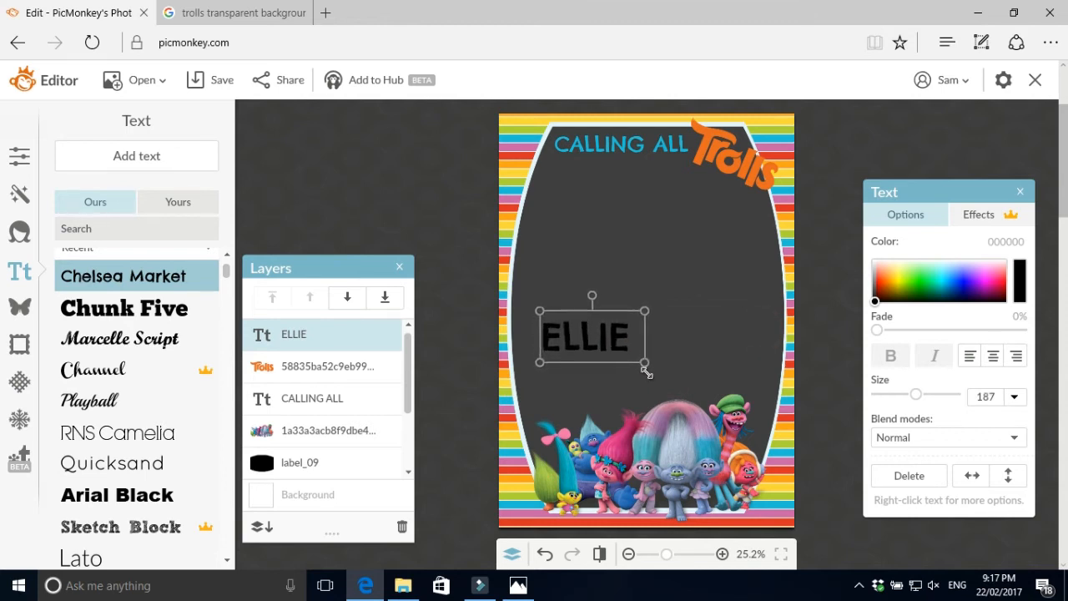
left_click_drag(604, 341, 665, 178)
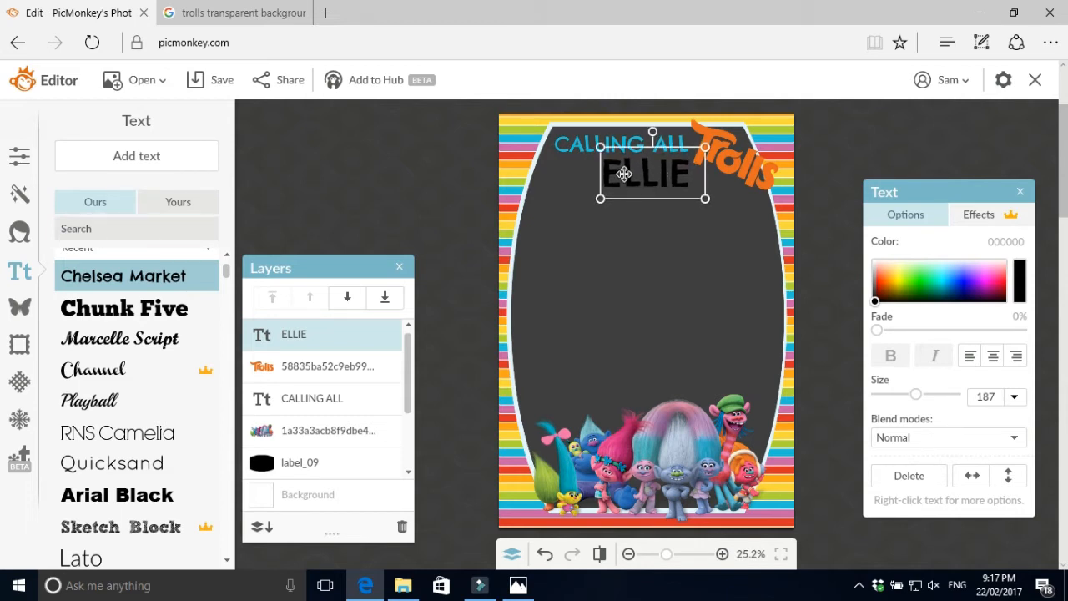
Color the first letter of the child's name with the pink (c962a6) sampled from the background stripes.
double_click(625, 174)
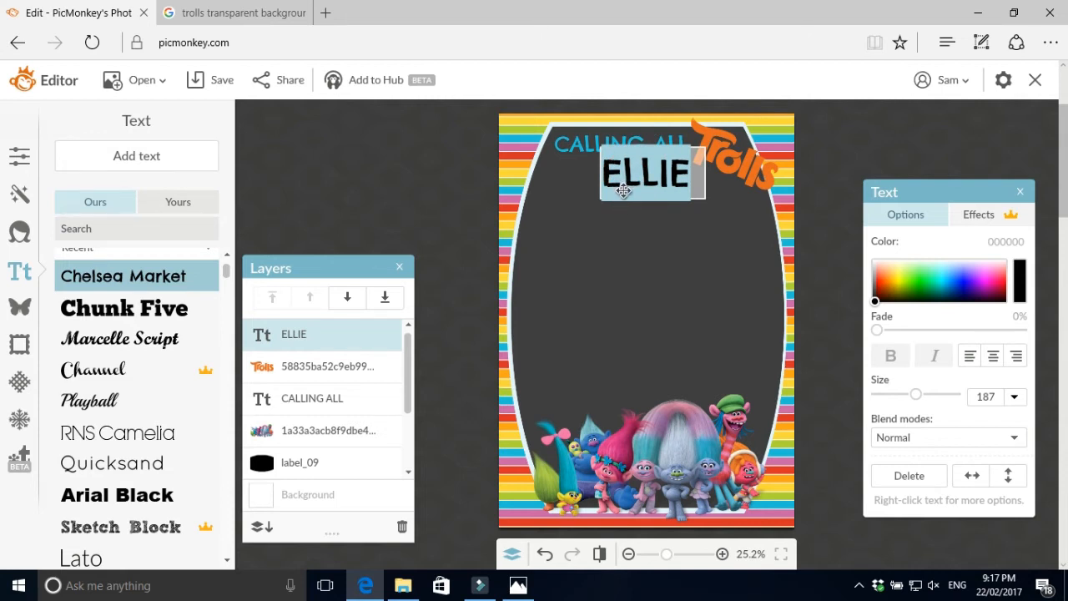
left_click(621, 190)
left_click_drag(622, 190, 604, 186)
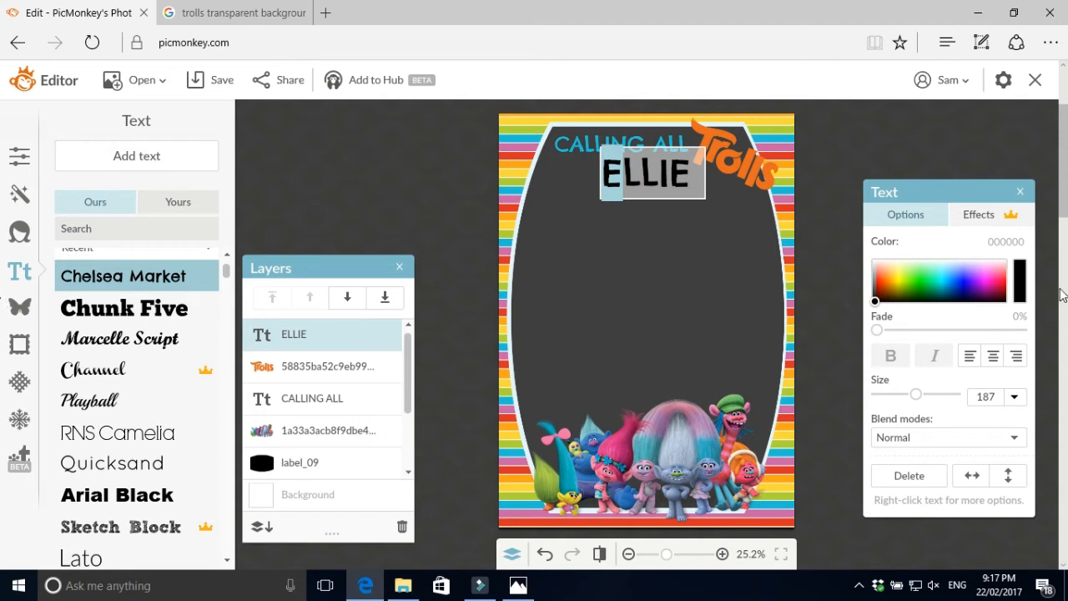
left_click(1020, 282)
left_click(519, 145)
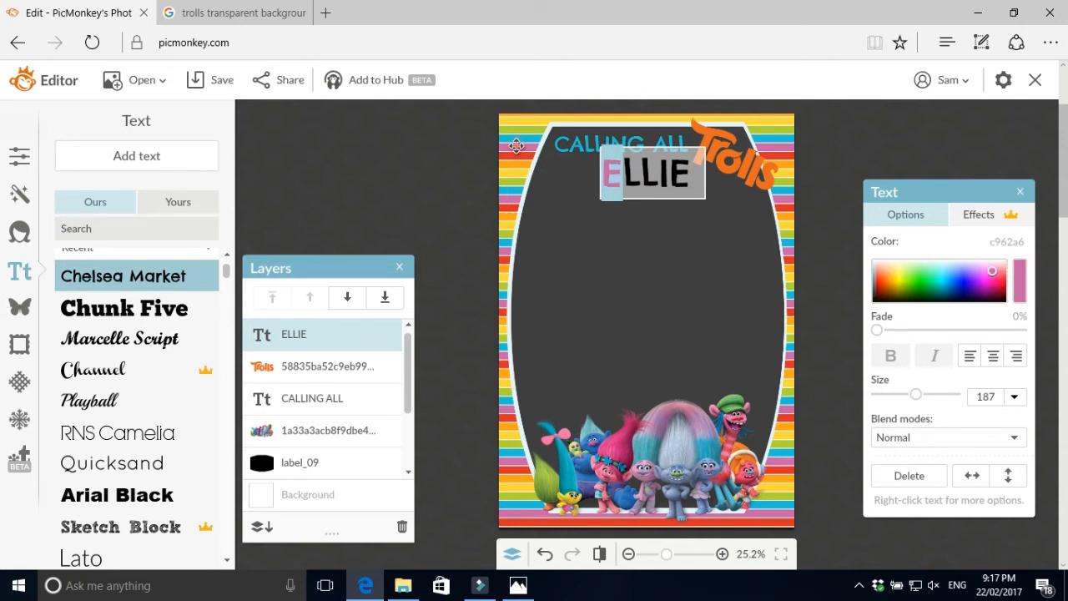
Color the name's second letter orange (faa61a) and its third letter yellow, sampling both from the background stripes.
left_click(640, 186)
left_click_drag(641, 189, 625, 186)
left_click(1020, 283)
left_click(541, 157)
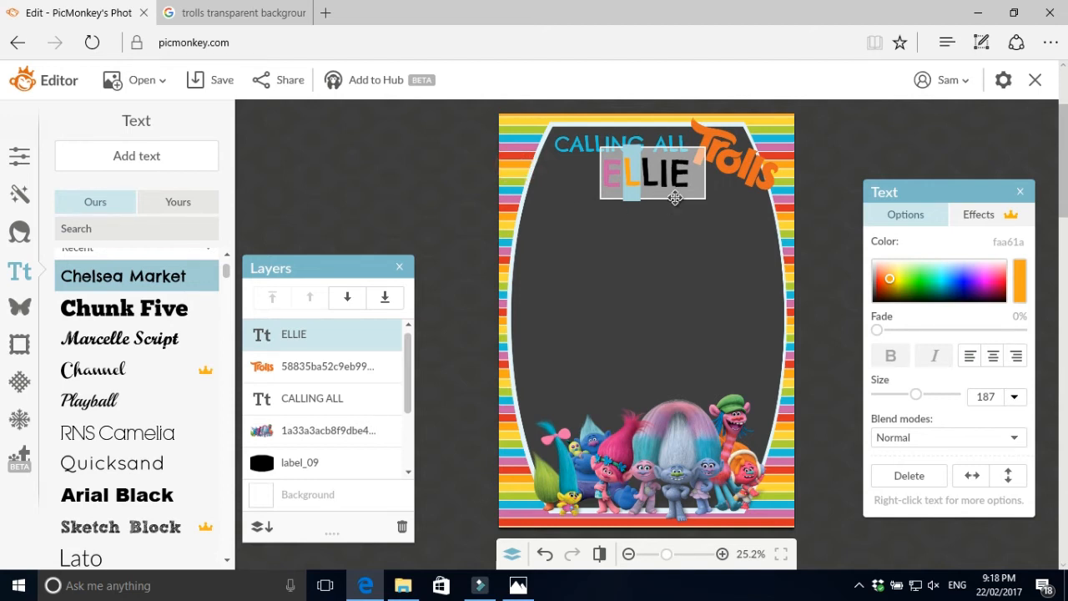
left_click(654, 183)
left_click_drag(654, 183, 639, 185)
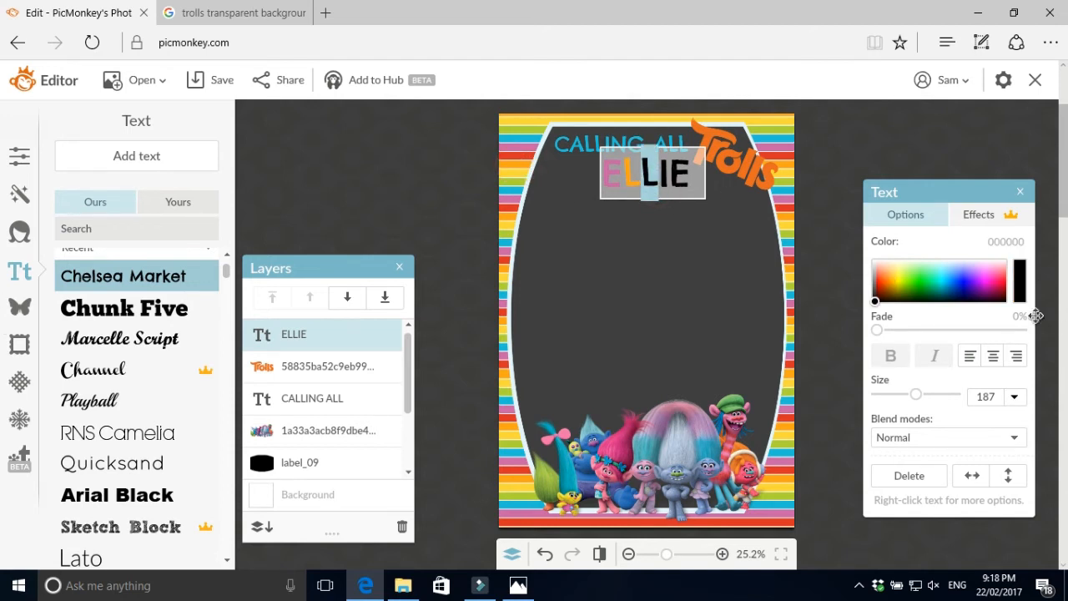
left_click(1021, 284)
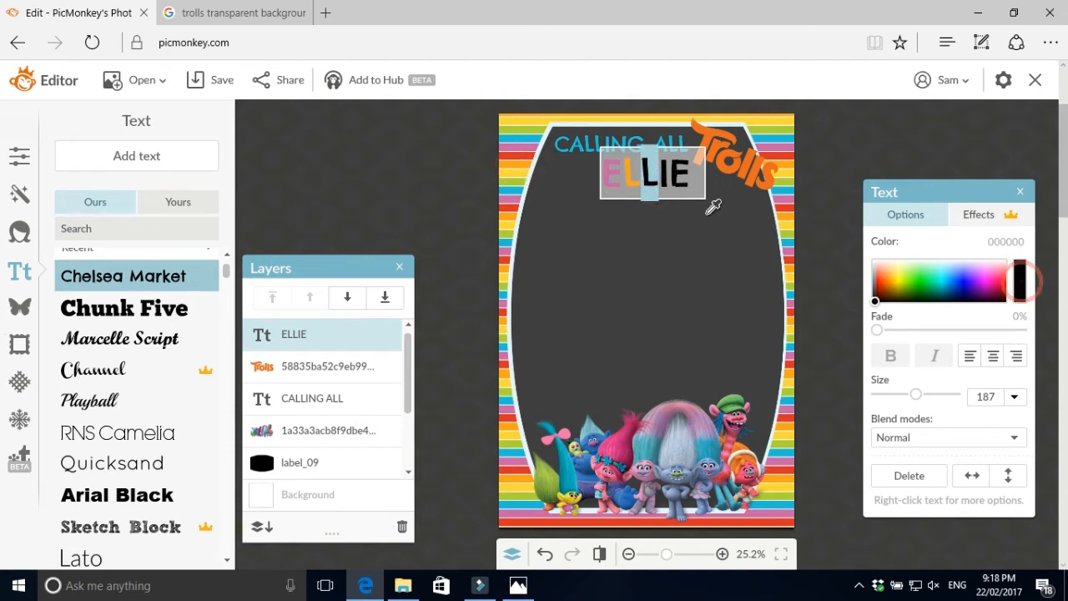
left_click(524, 170)
Color the name's fourth letter green (b2d337) and its last letter blue (1fc0d7) from the stripes, and deselect the text.
left_click_drag(668, 182, 657, 182)
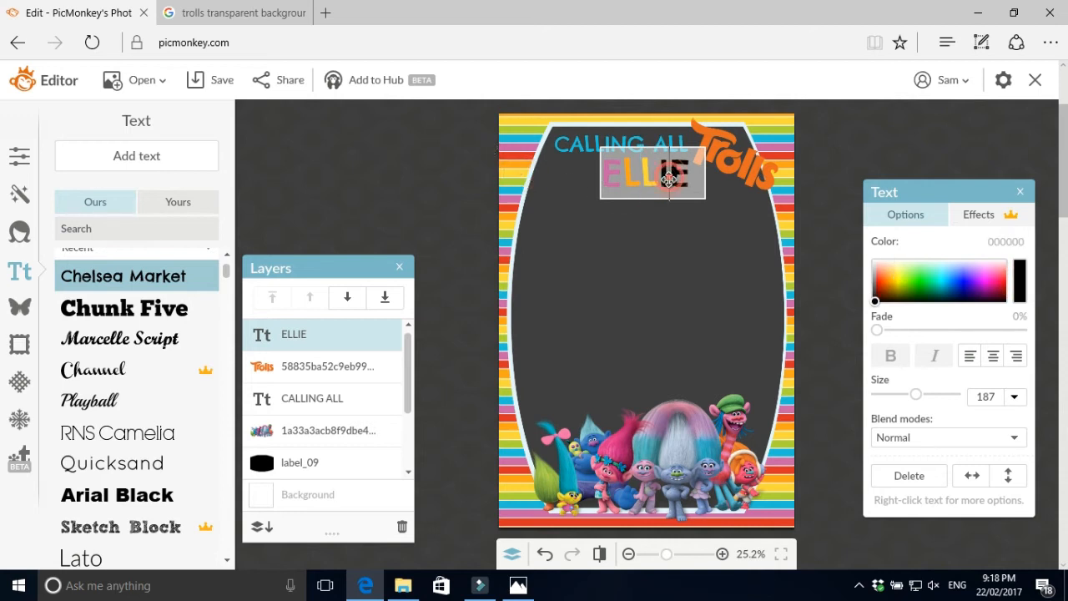
left_click(1022, 288)
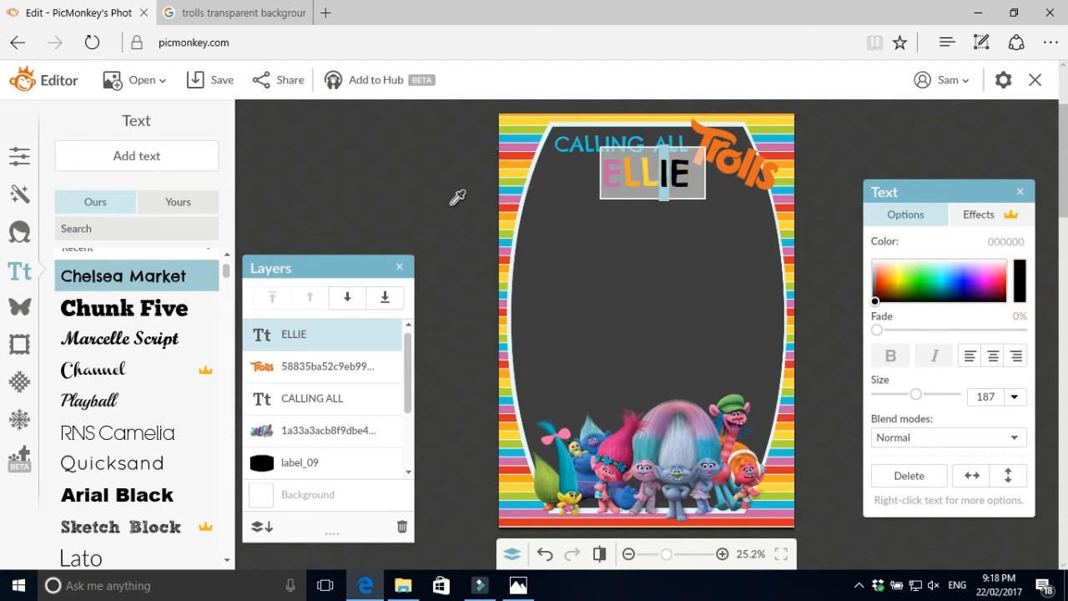
left_click(522, 174)
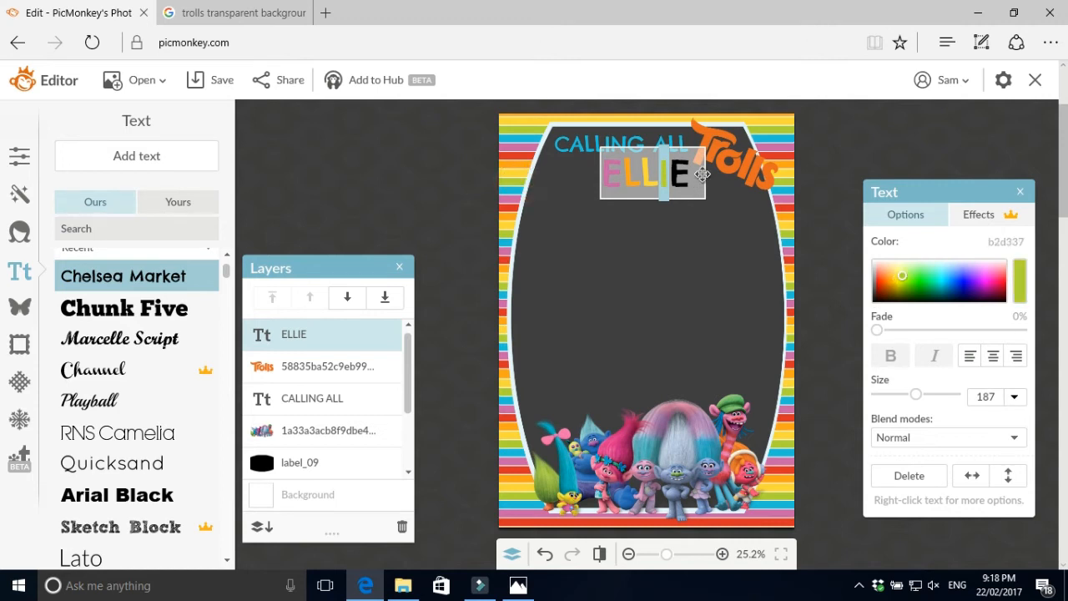
left_click_drag(691, 178, 673, 178)
left_click(1021, 288)
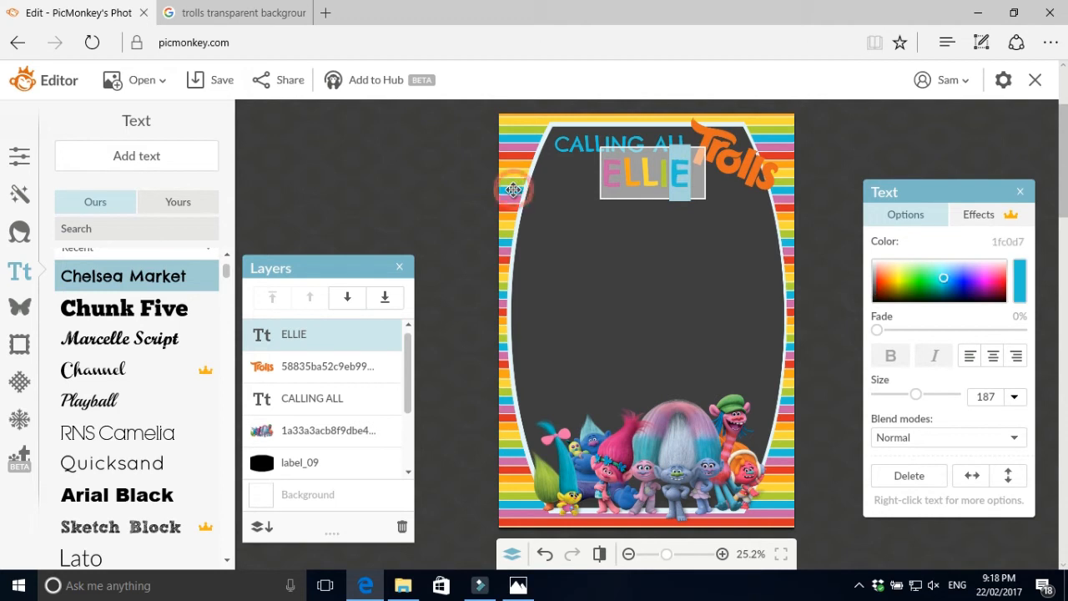
left_click(431, 222)
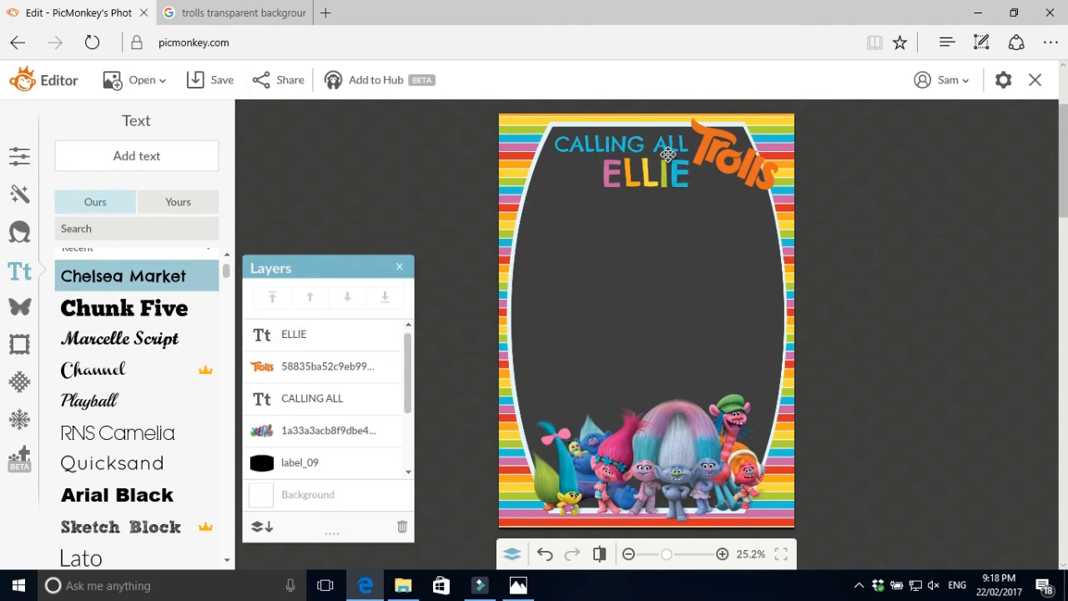
Nudge the child's name slightly down and to the left below "CALLING ALL", and deselect everything.
left_click(659, 171)
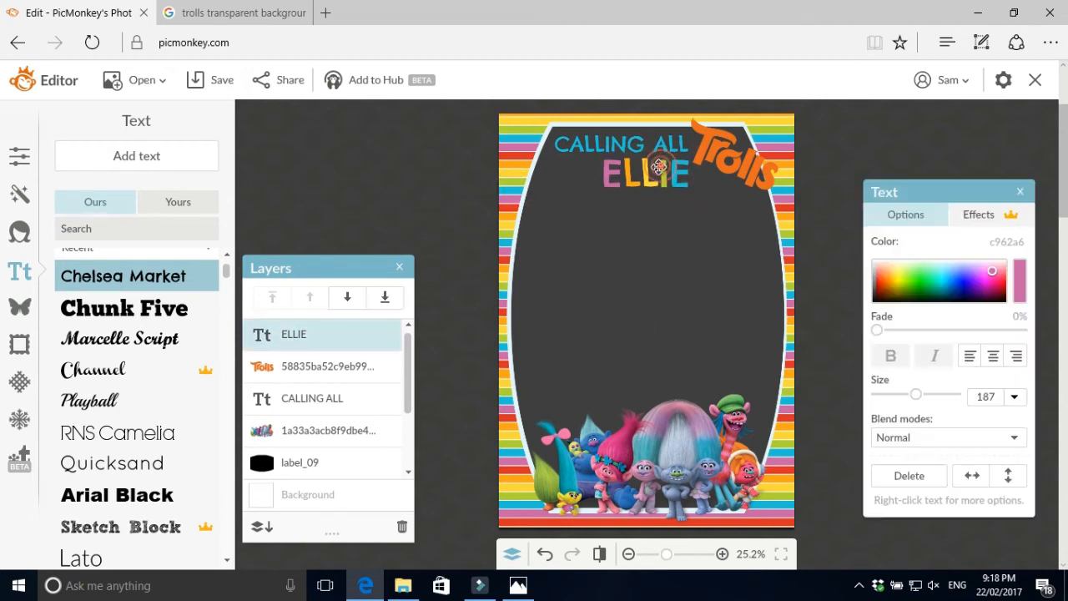
left_click_drag(654, 178, 650, 180)
left_click(691, 267)
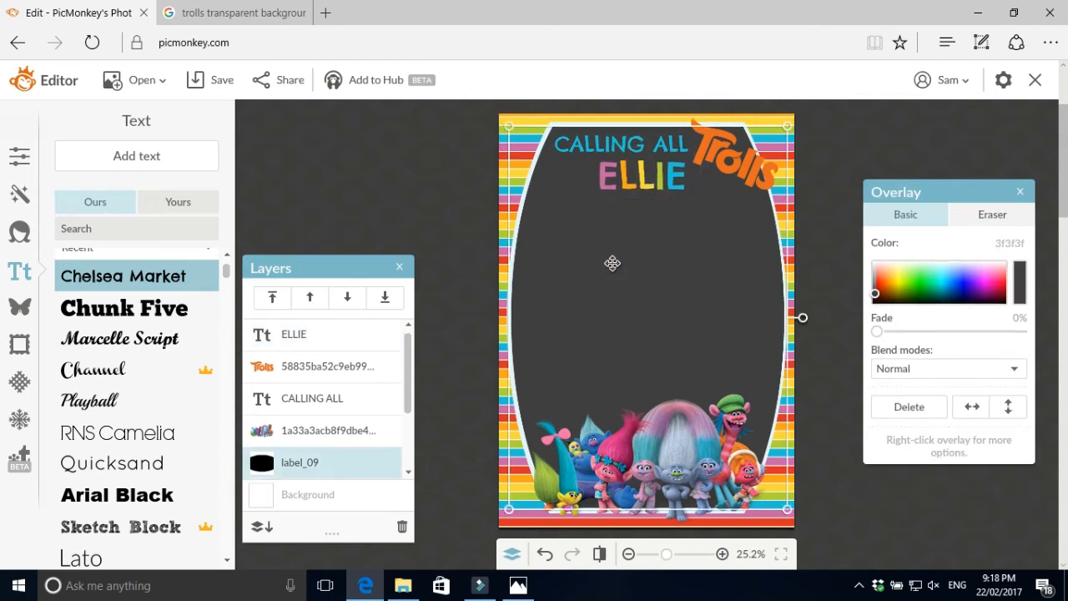
left_click(425, 162)
Add the text "is turning" in Chelsea Market at size 131, narrow its box and place it below the child's name.
left_click(138, 157)
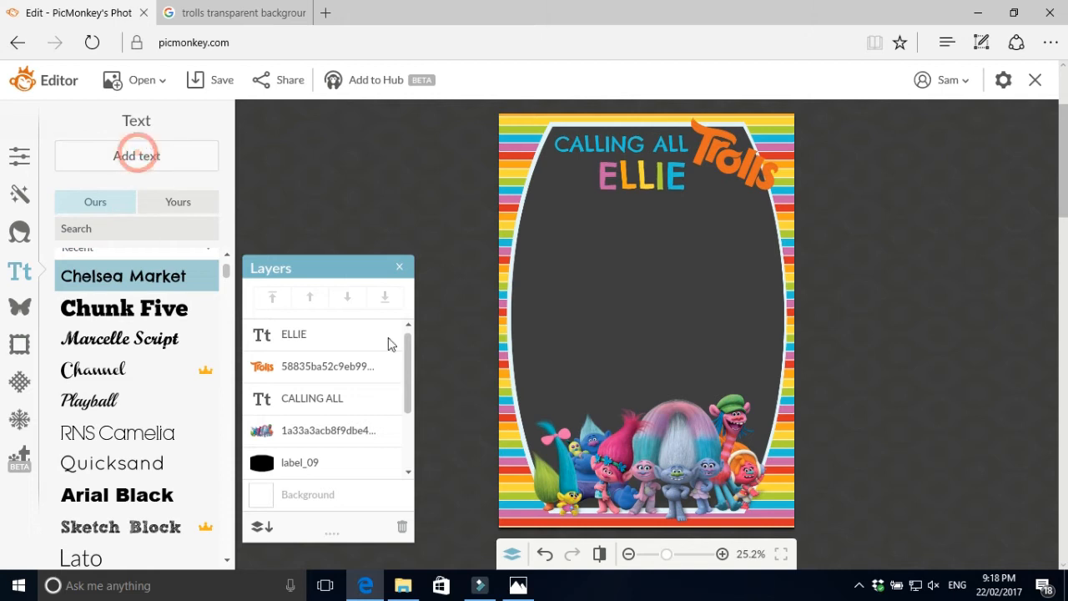
left_click(691, 328)
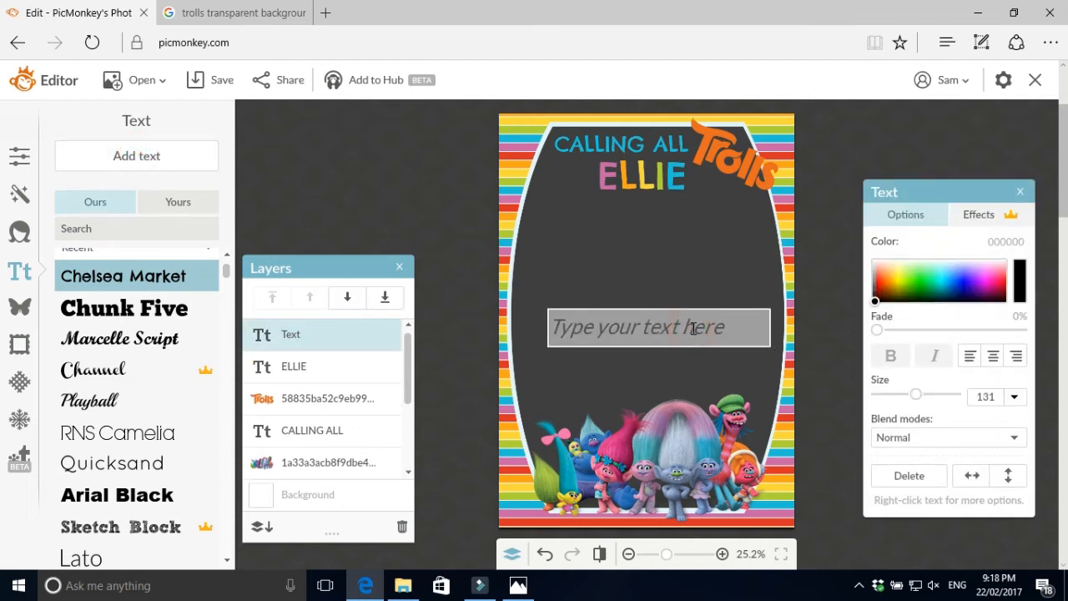
type("is turnin g")
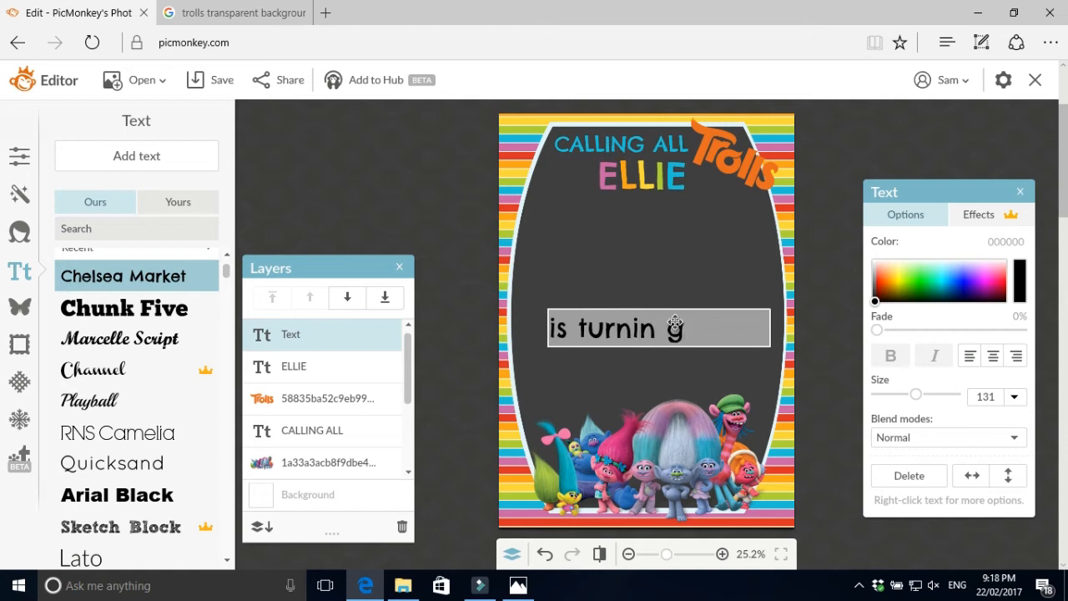
type("g")
left_click(682, 384)
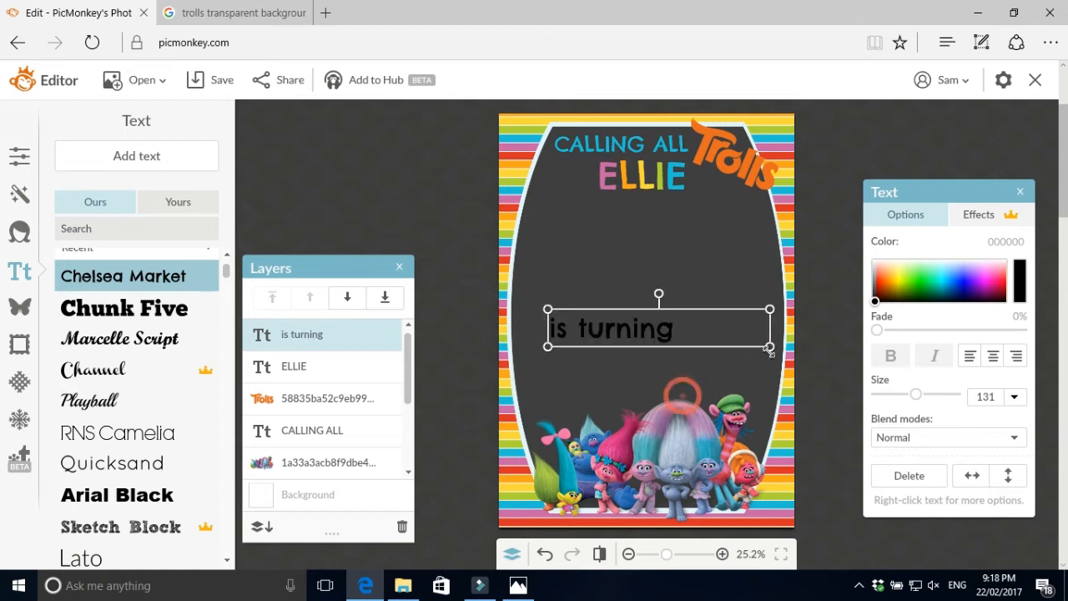
left_click_drag(773, 331, 646, 203)
Recolor the "is turning" text with the orange sampled from the background stripes, and deselect it.
double_click(646, 204)
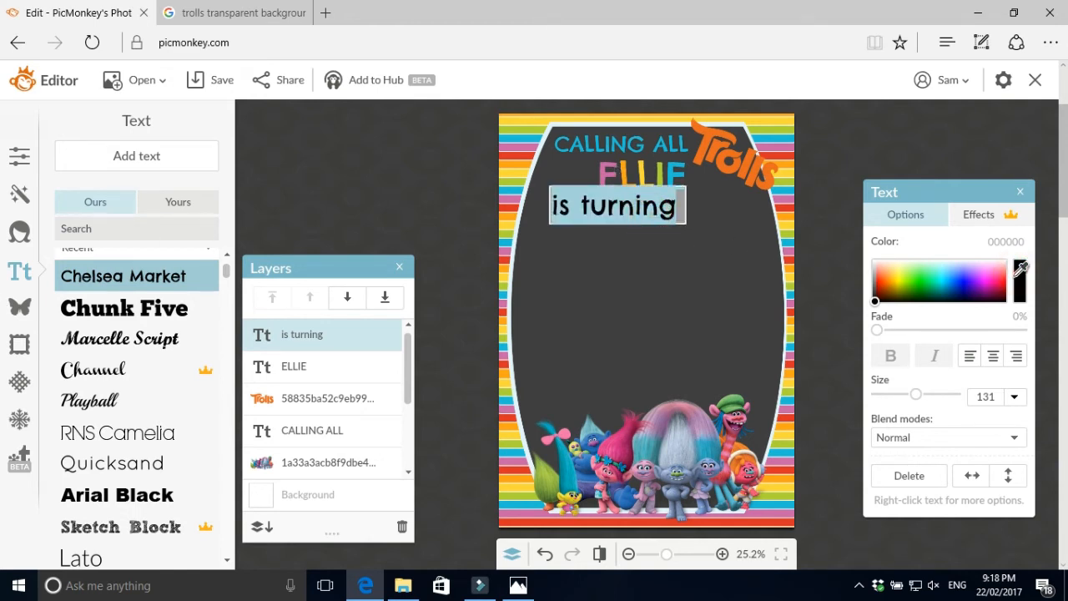
left_click(1020, 267)
left_click(681, 286)
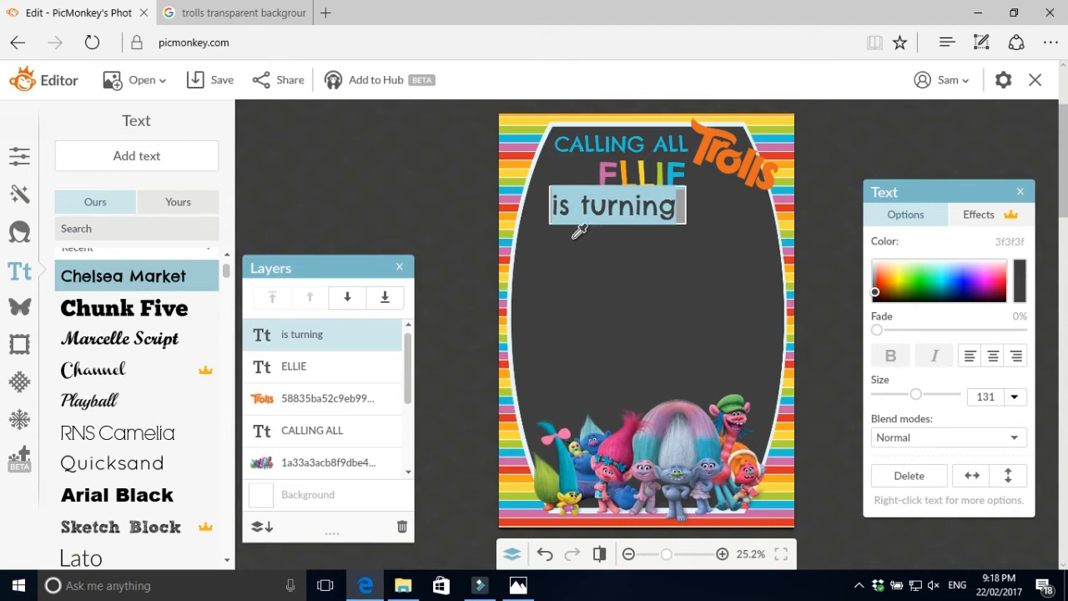
left_click(512, 162)
left_click(510, 165)
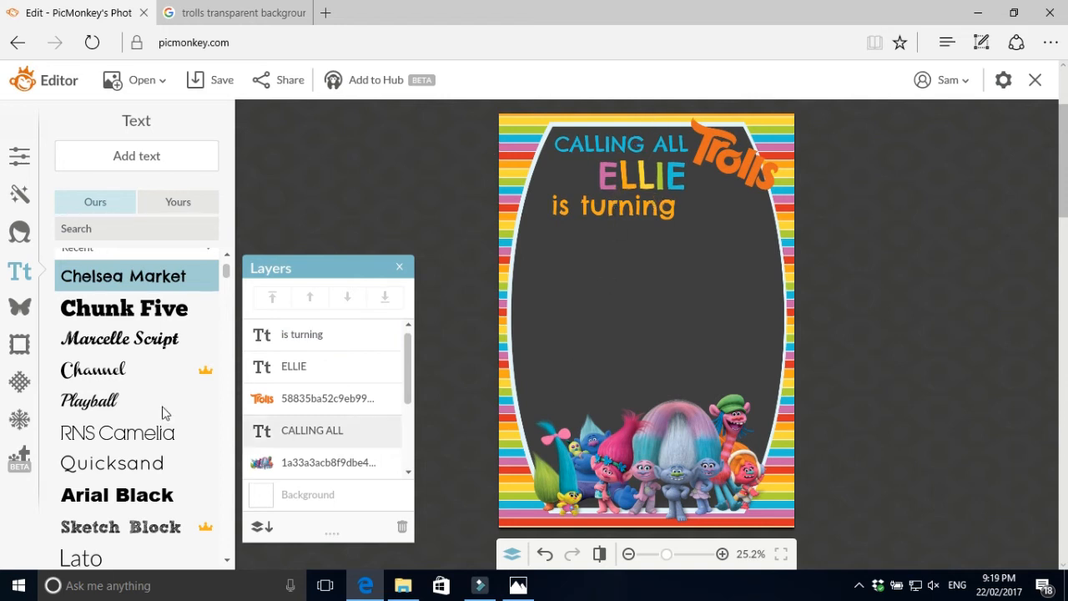
Add the text "4" in Chunk Five, enlarge it to size 341 and place it beside "is turning".
left_click(97, 312)
left_click(140, 158)
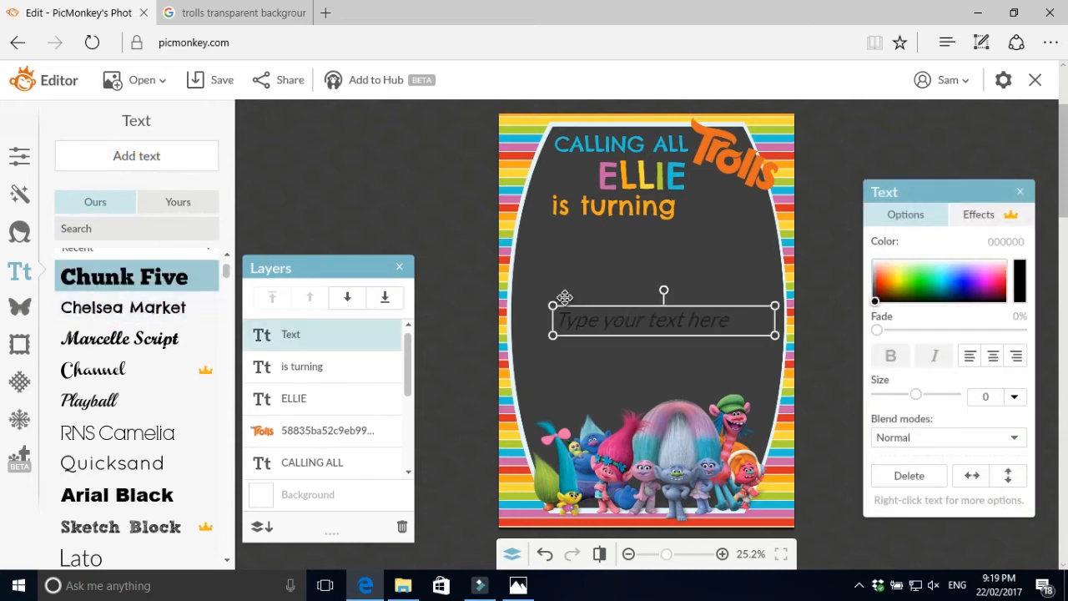
double_click(619, 318)
type("4")
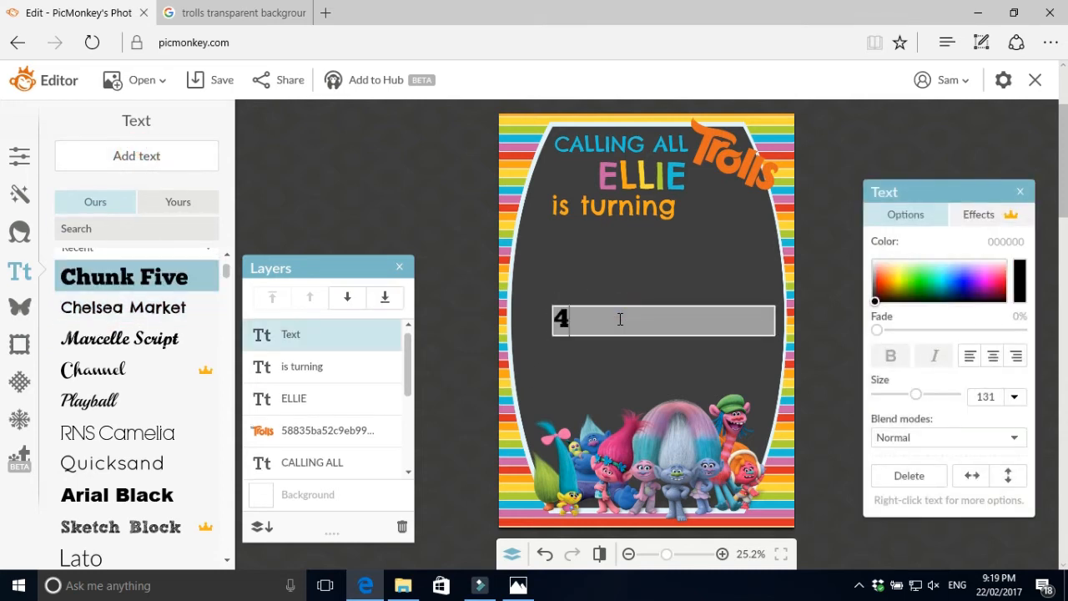
left_click(642, 421)
left_click_drag(775, 322, 719, 220)
Recolor the "4" with the yellow sampled from the background stripes, and deselect it.
double_click(717, 223)
left_click(1019, 284)
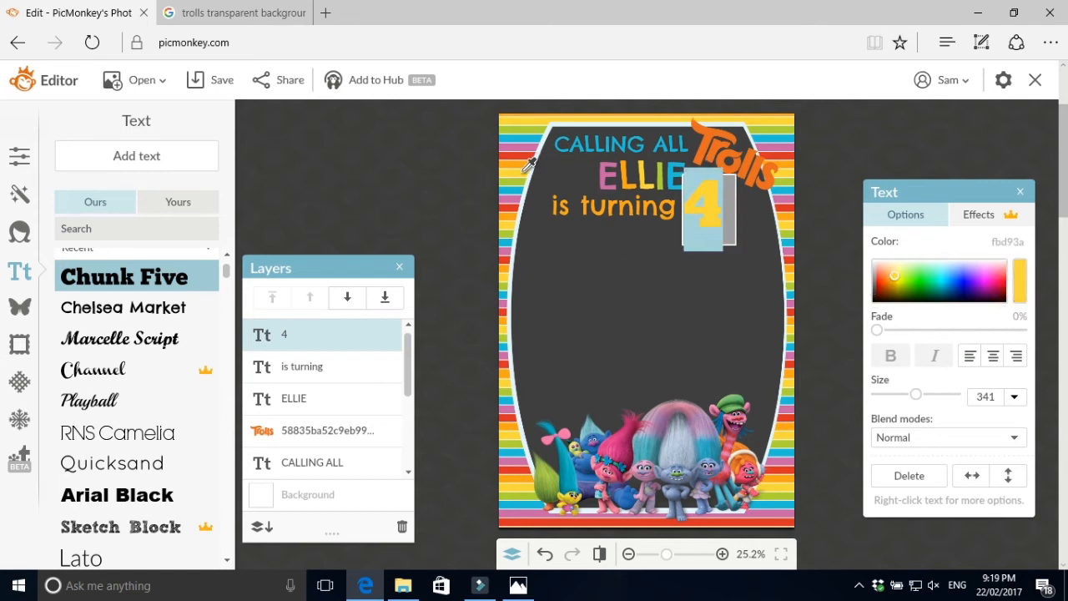
left_click(447, 248)
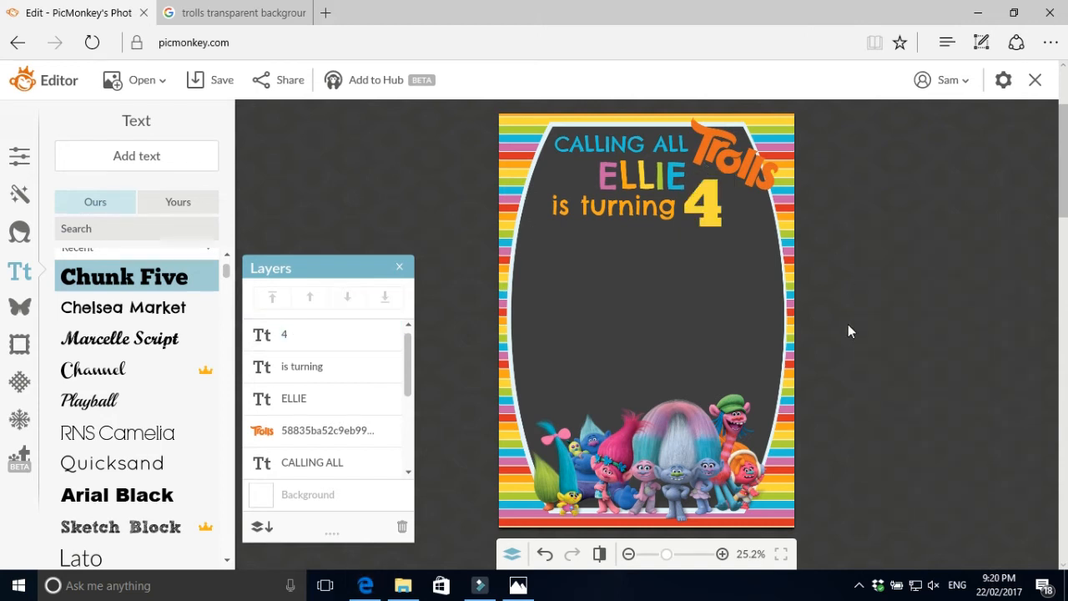
Add the text "Come & Play!" in Chelsea Market at size 131 in the middle of the dark label.
left_click(170, 315)
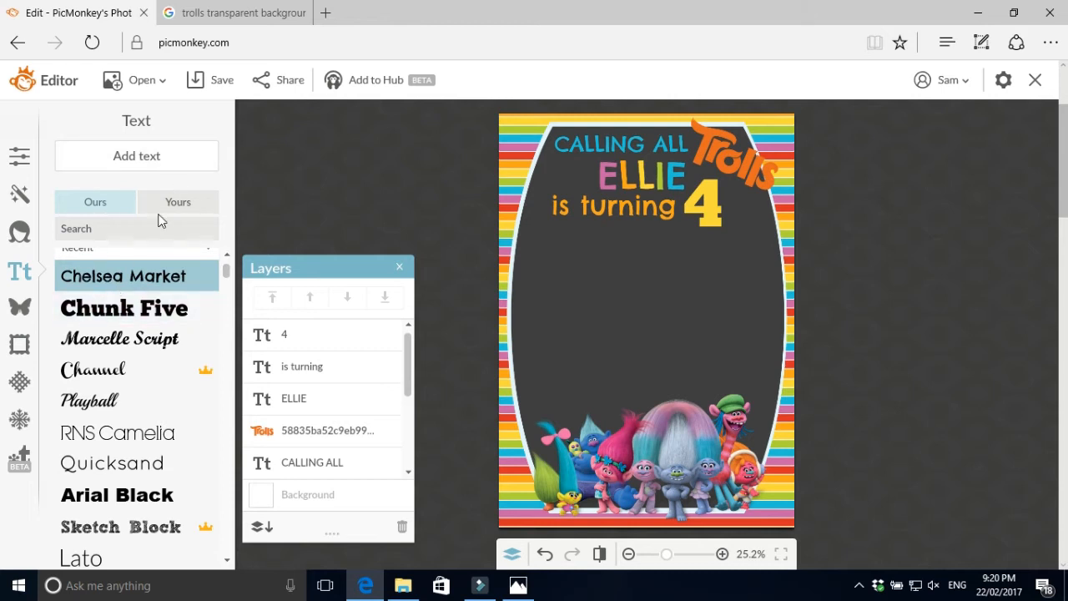
left_click(171, 151)
left_click(702, 309)
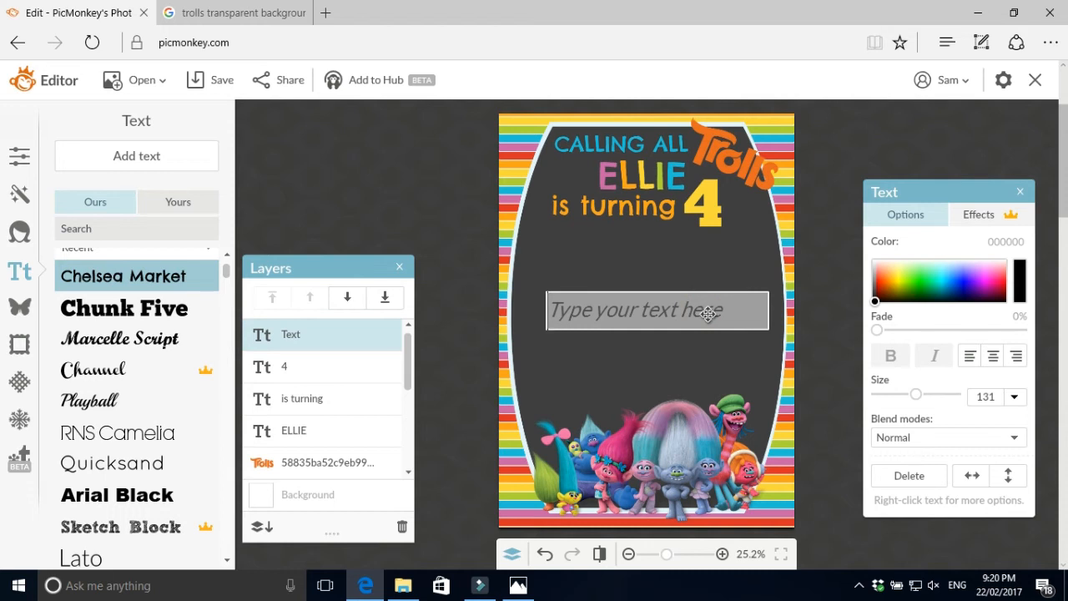
type("Come & Play!")
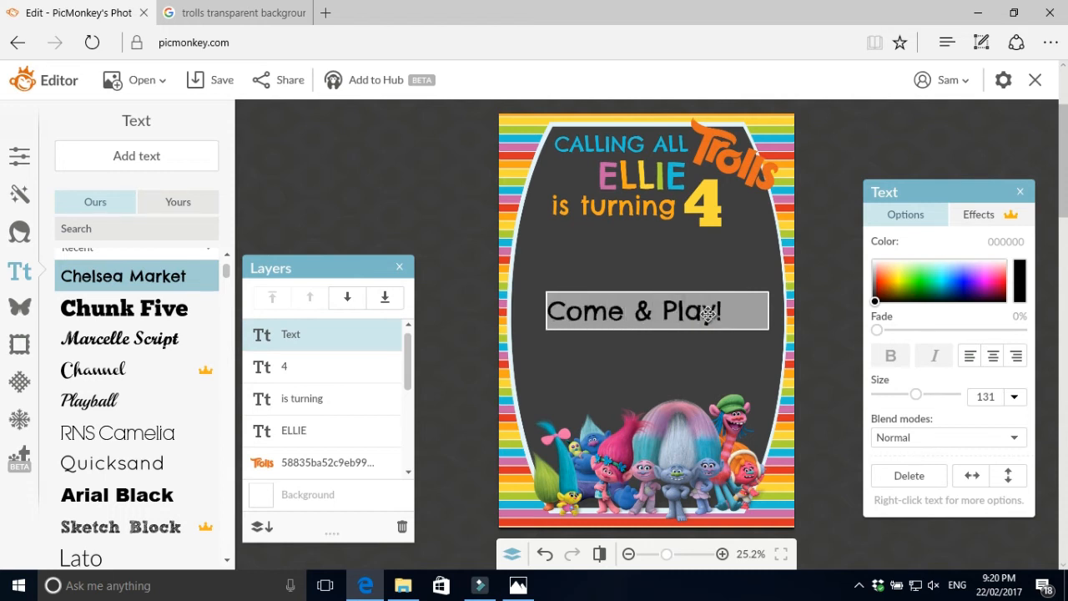
left_click(723, 385)
mouse_move(729, 311)
left_mouse_down()
mouse_move(691, 323)
mouse_move(719, 300)
left_mouse_up()
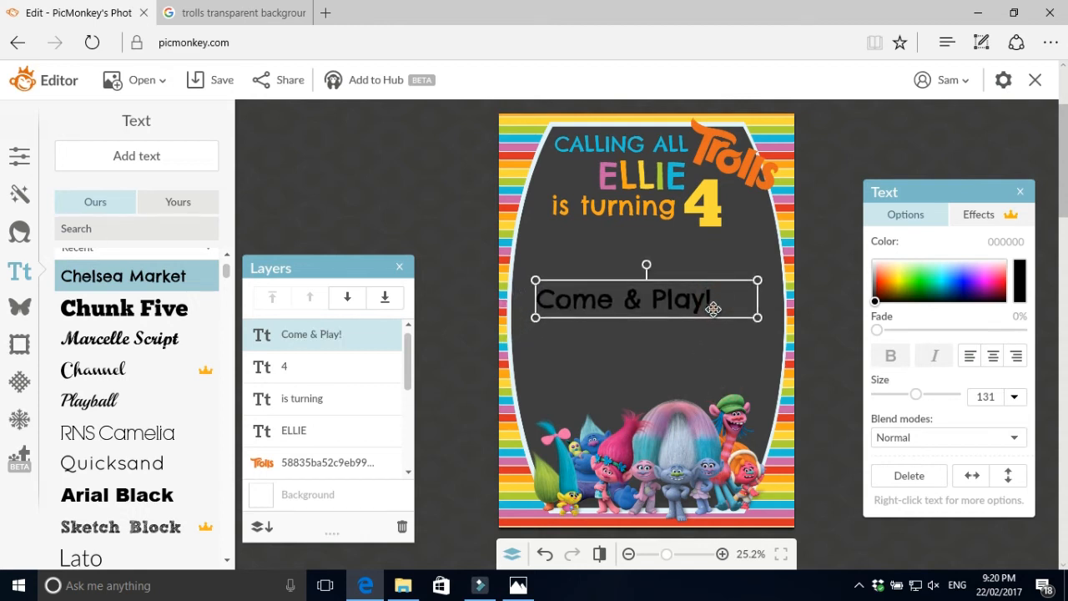
Recolor "Come & Play!" with the green (b2d337) from the stripes and place it below "is turning".
double_click(714, 309)
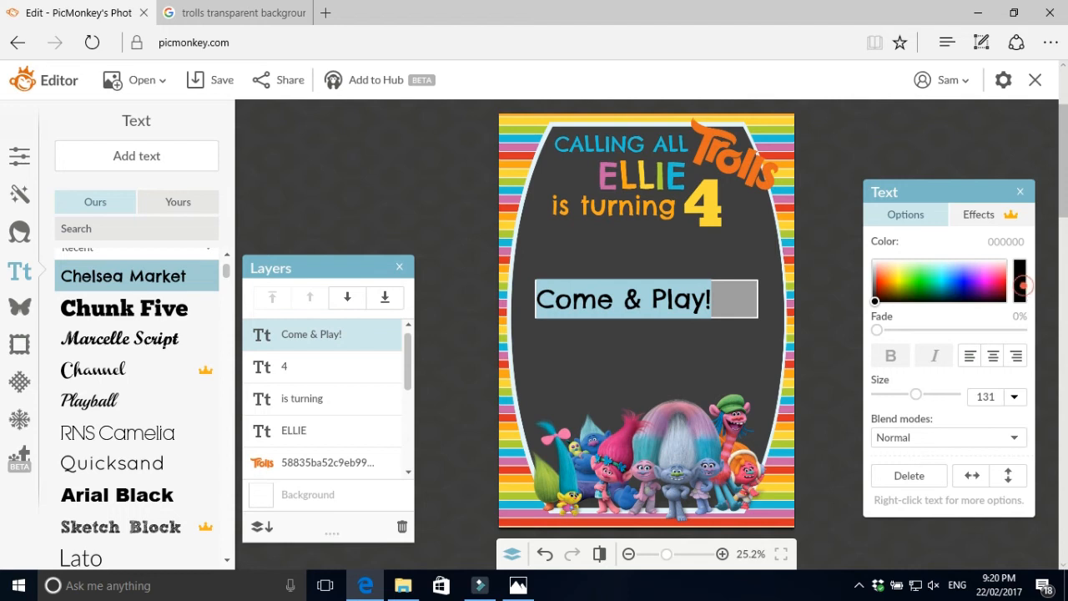
left_click(516, 182)
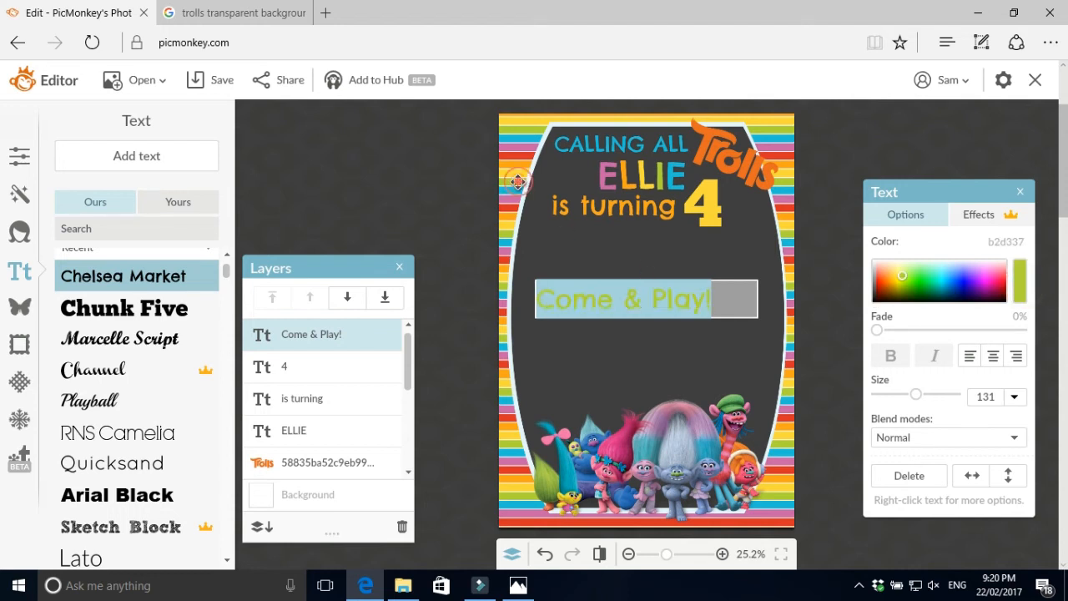
left_click(628, 342)
left_click_drag(673, 305, 692, 247)
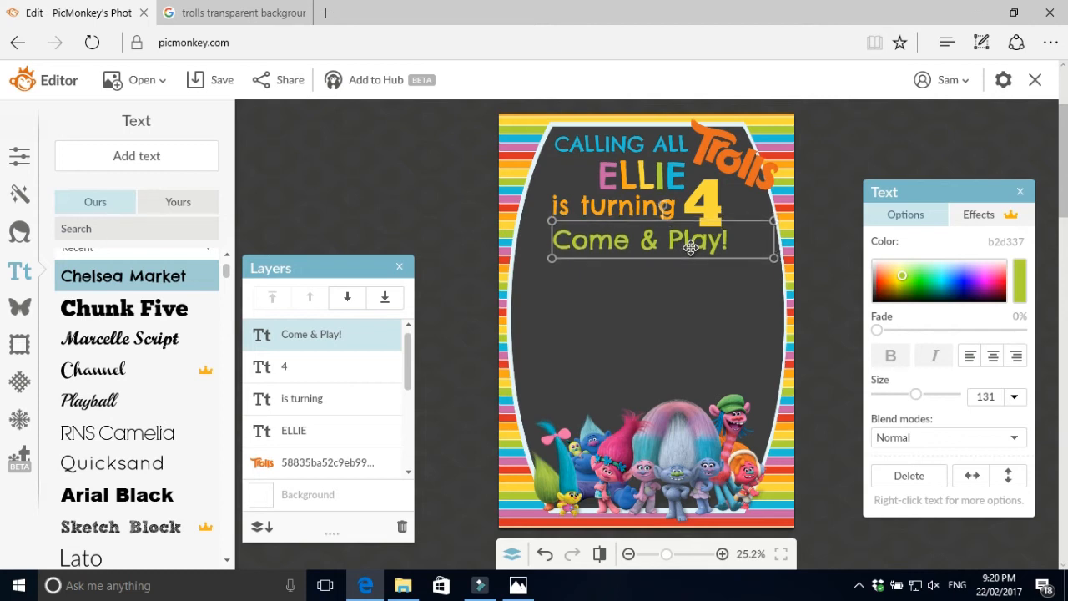
Nudge "is turning" and the "4" slightly to the right above "Come & Play!", and deselect everything.
left_click_drag(644, 206, 645, 207)
left_click(431, 228)
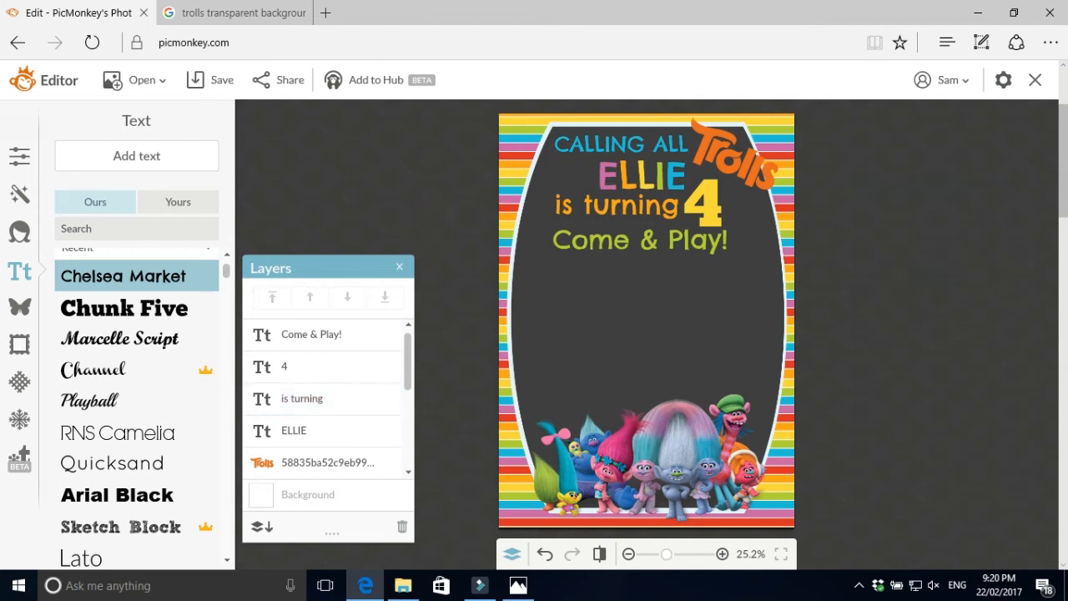
left_click(643, 206)
left_click_drag(640, 216, 643, 216)
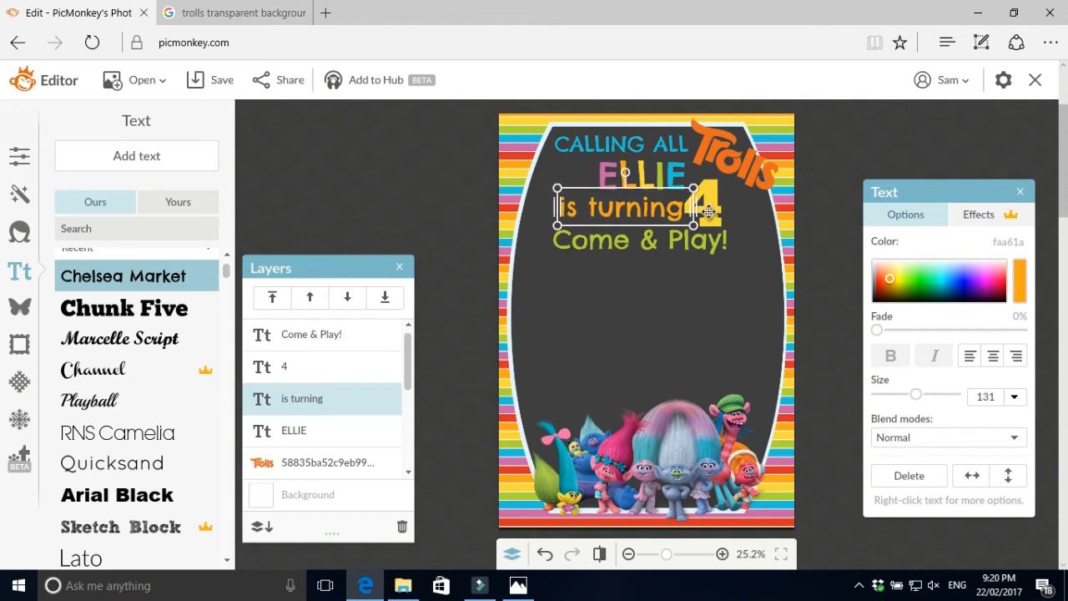
left_click_drag(708, 212, 721, 210)
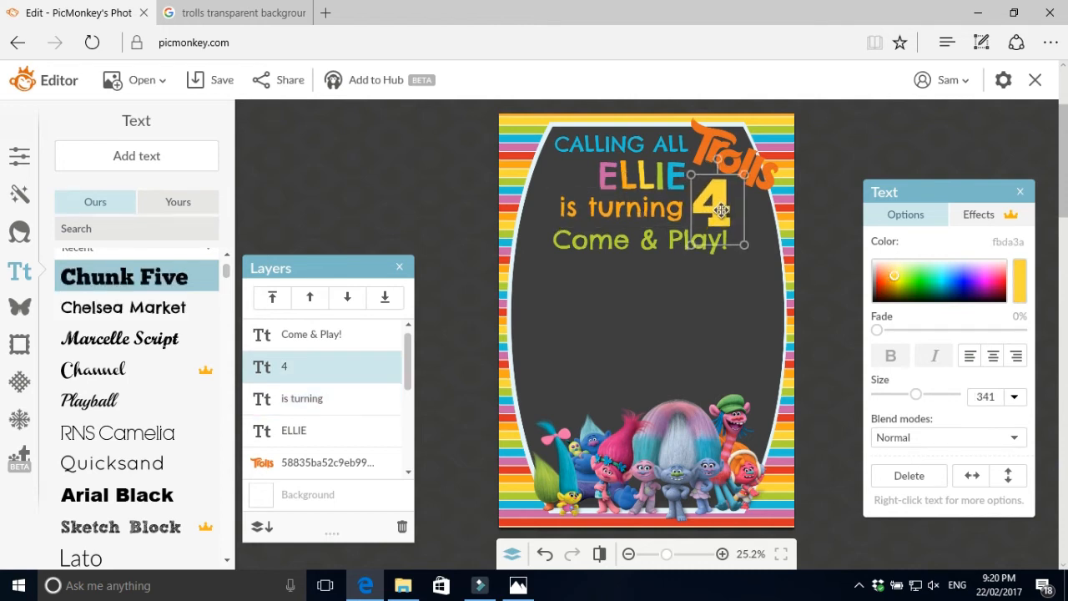
left_click(846, 320)
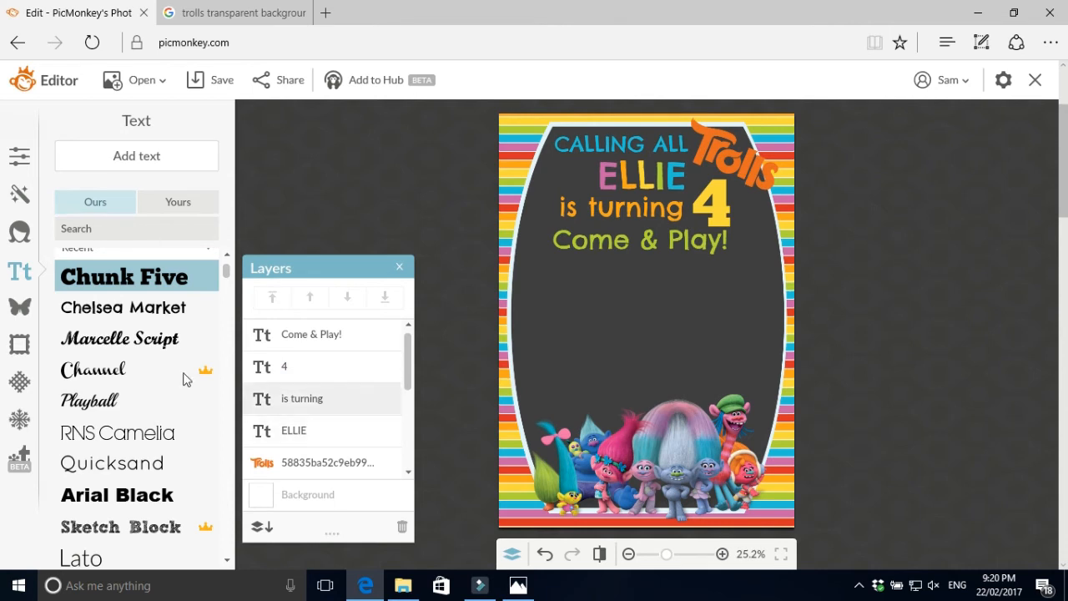
Add the text "Saturday, 24th Feb" in Chelsea Market at size 131 and widen its box to fit one line.
left_click(123, 308)
left_click(155, 165)
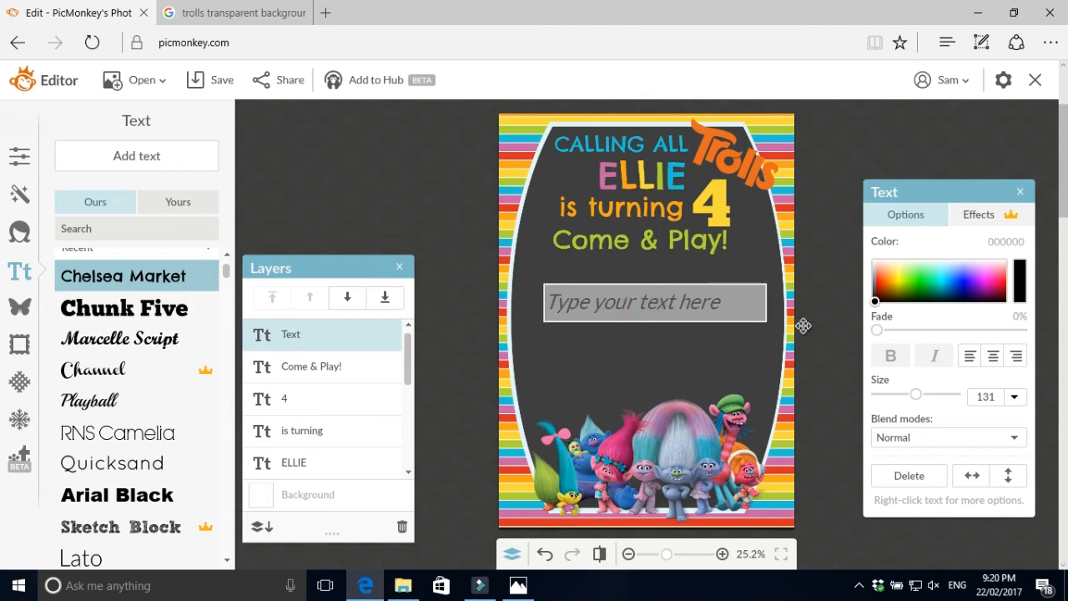
type("Saturd")
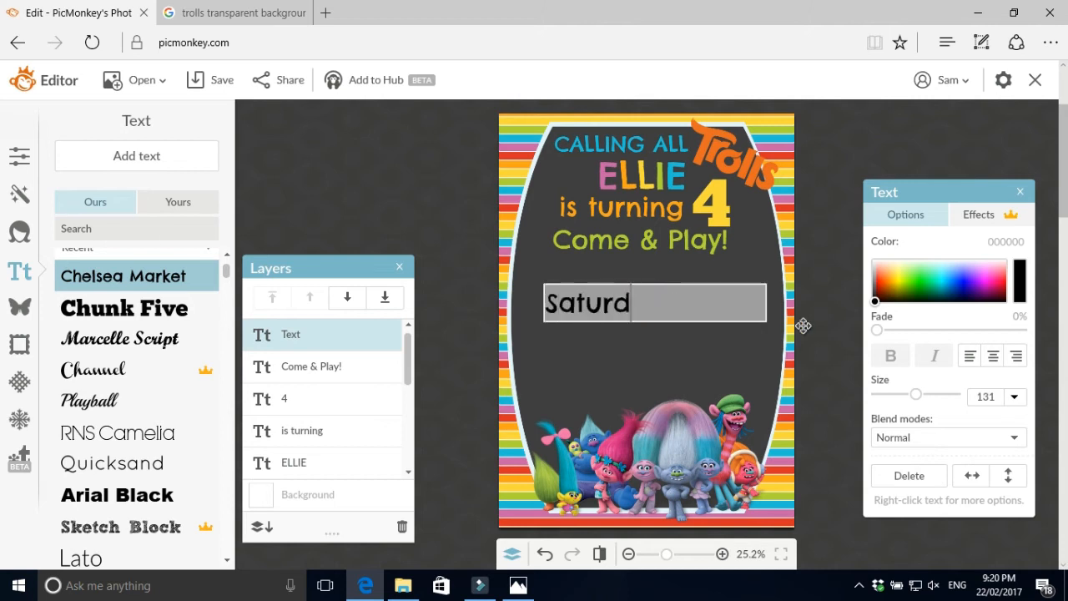
type("ay, 24th Feb")
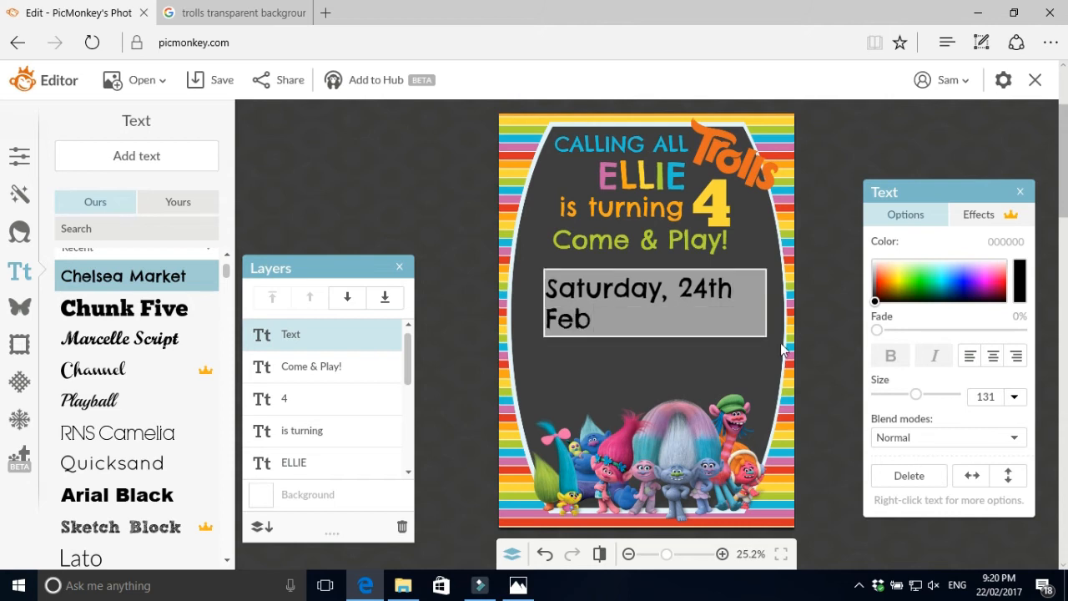
left_click(764, 381)
left_click_drag(761, 308, 807, 307)
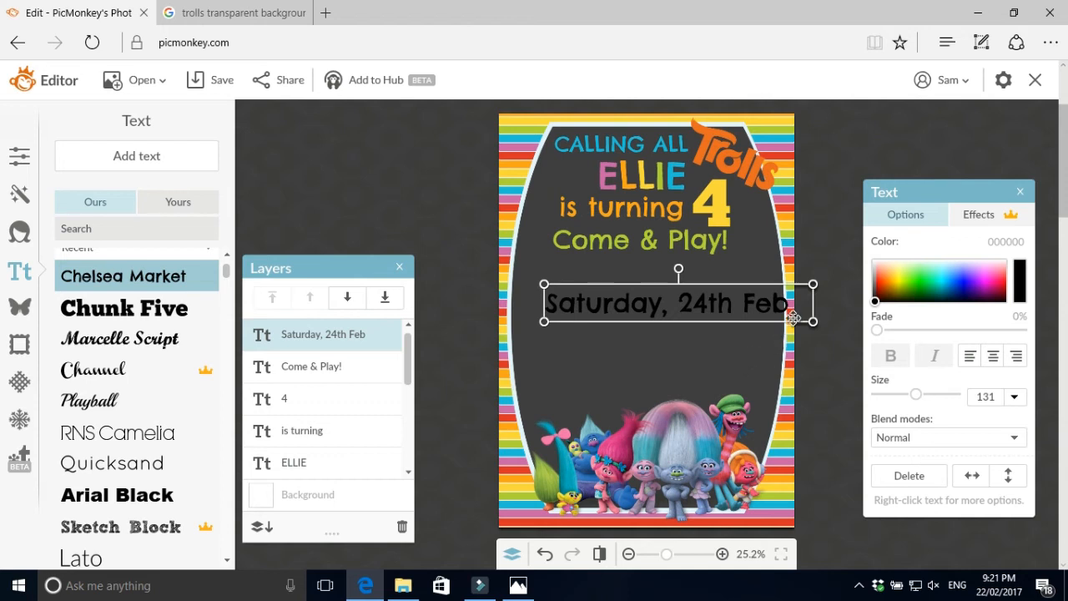
Add a second line reading "11:00 - 2:00" below the date in the same text box.
left_click(797, 310)
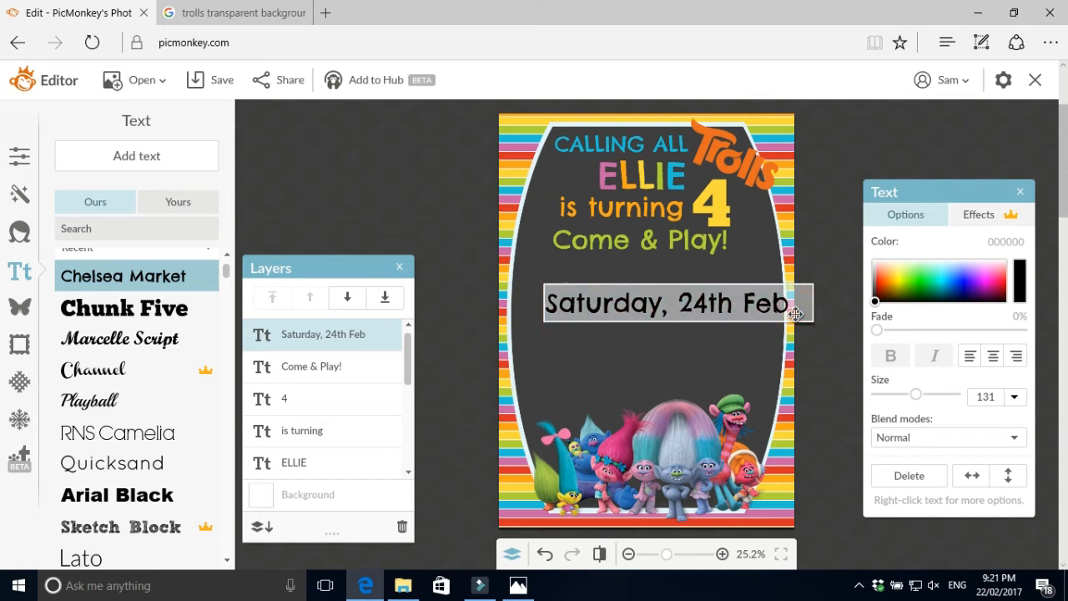
key("Return")
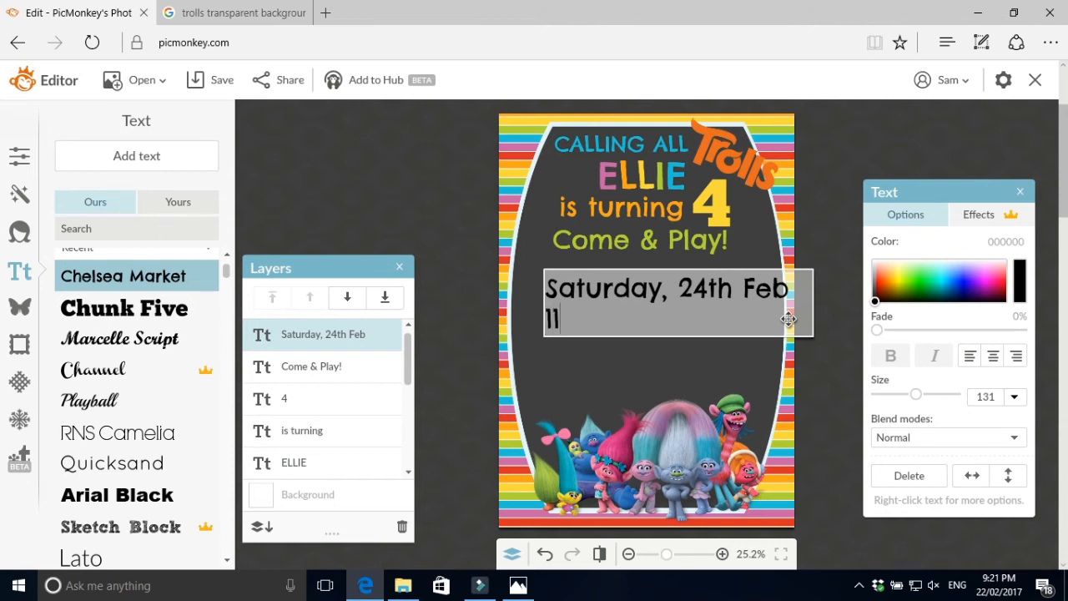
type("11:00 - 2:00")
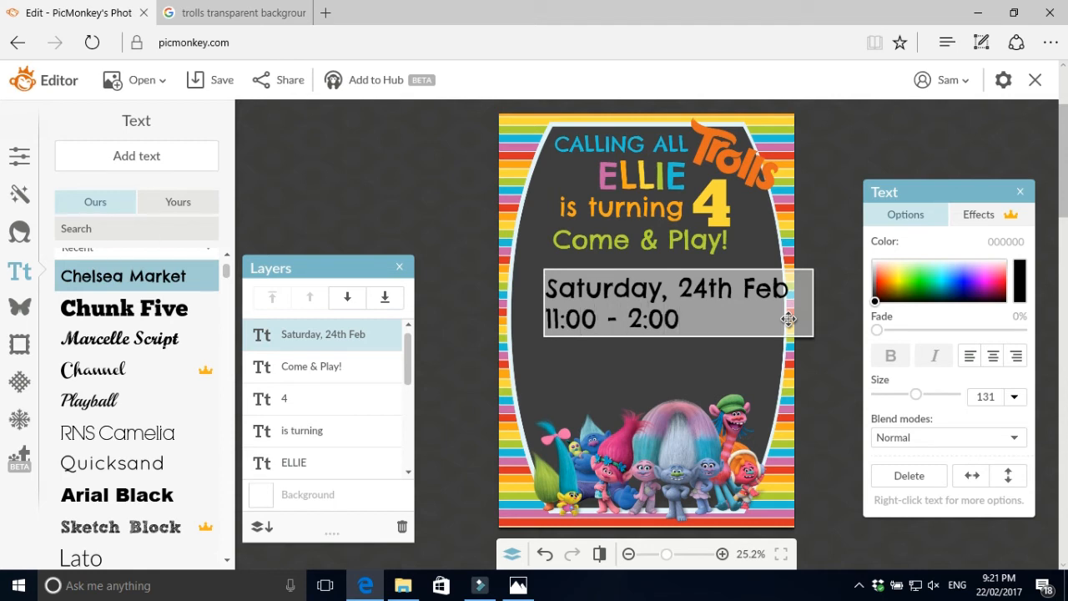
Add the party's street address on two more lines below the time, and finish editing the text.
key("Return")
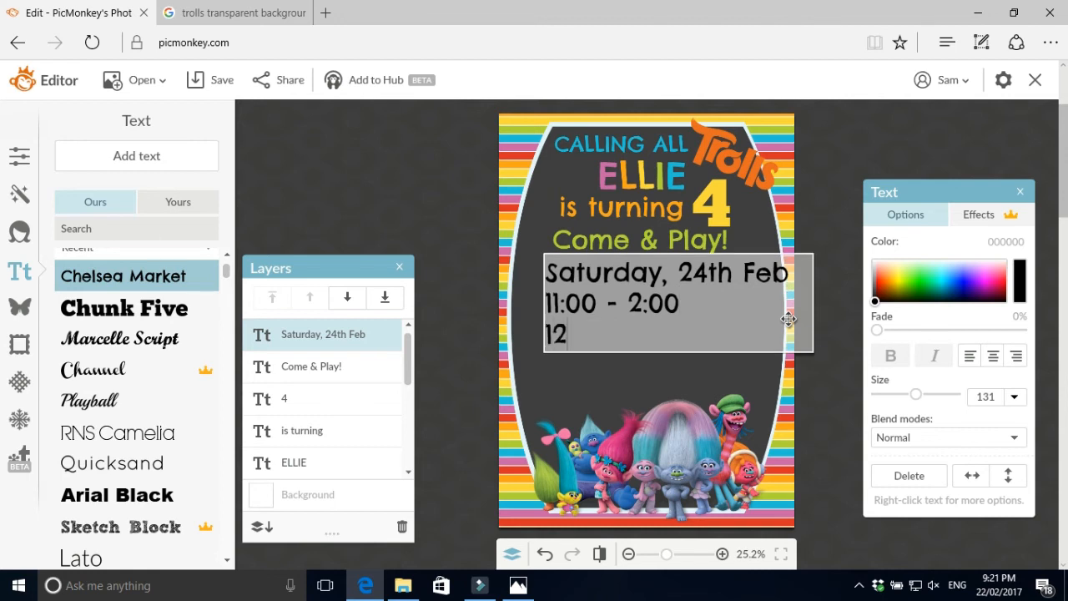
type("122")
key("Return")
type("ra")
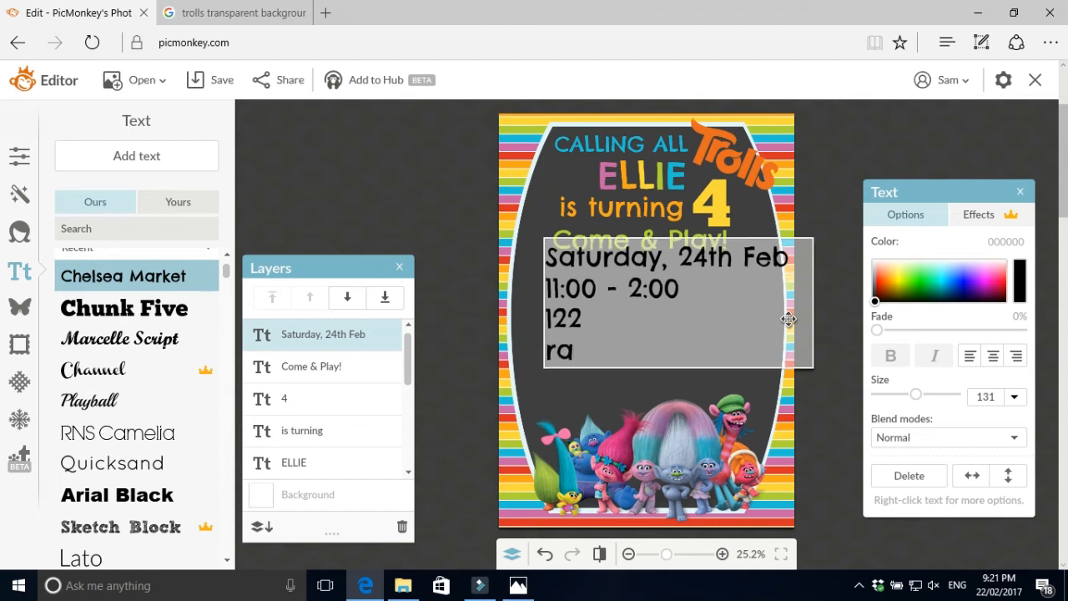
key("BackSpace")
key("BackSpace")
type("Rainbow Stree Troll Land")
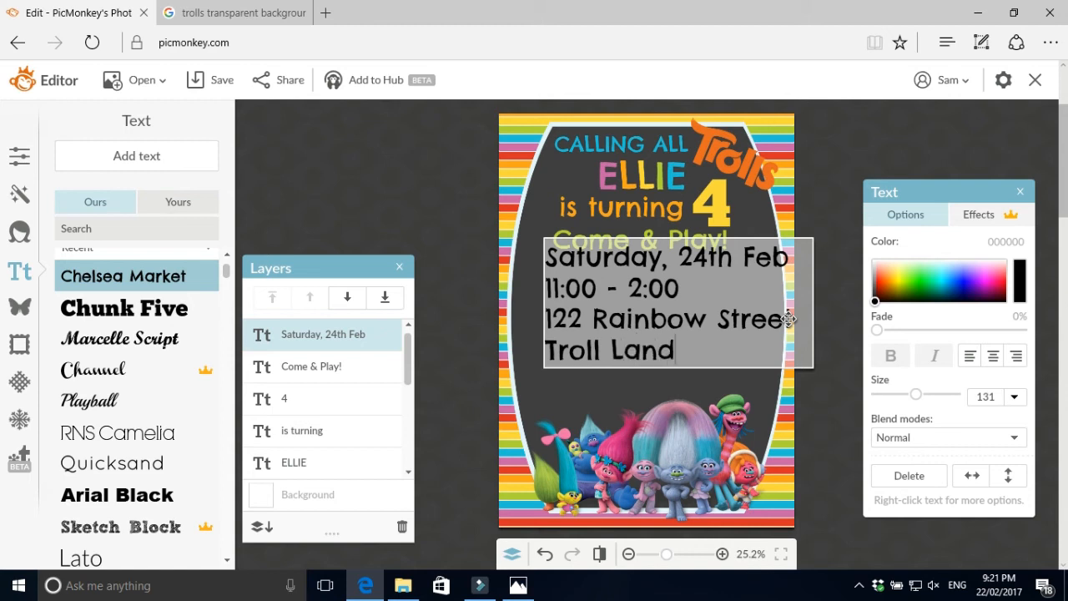
scroll(788, 319, "up", 1)
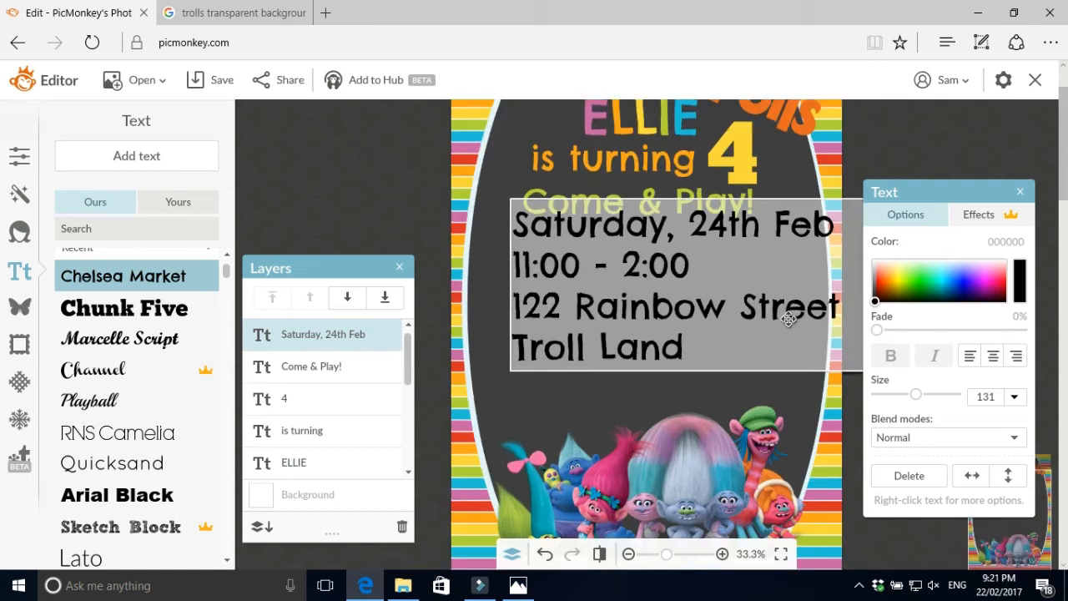
scroll(724, 415, "up", 1)
scroll(723, 416, "down", 1)
scroll(723, 416, "down", 1)
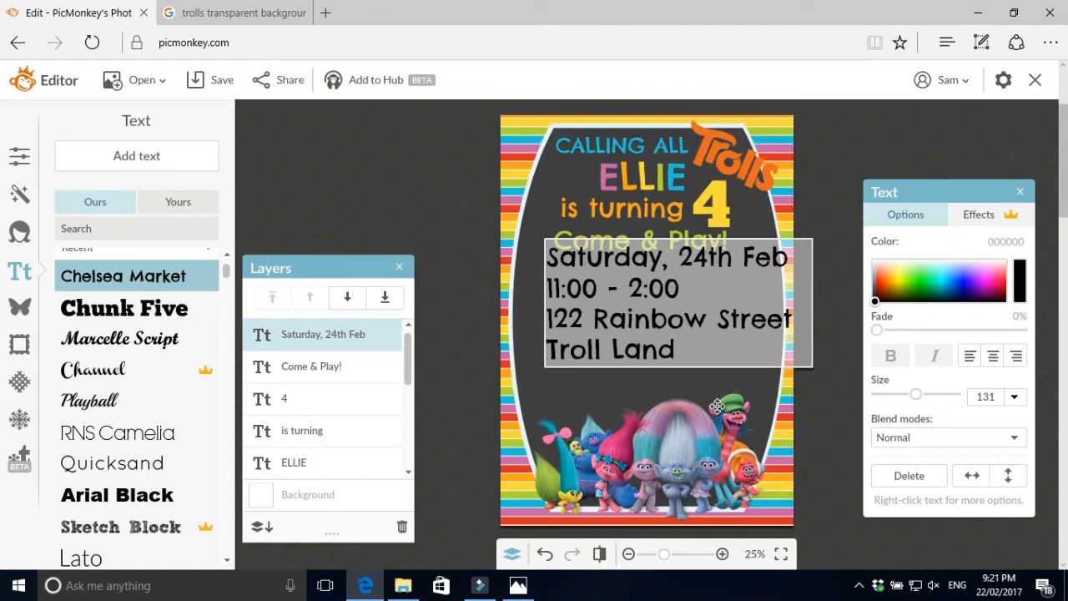
left_click(685, 387)
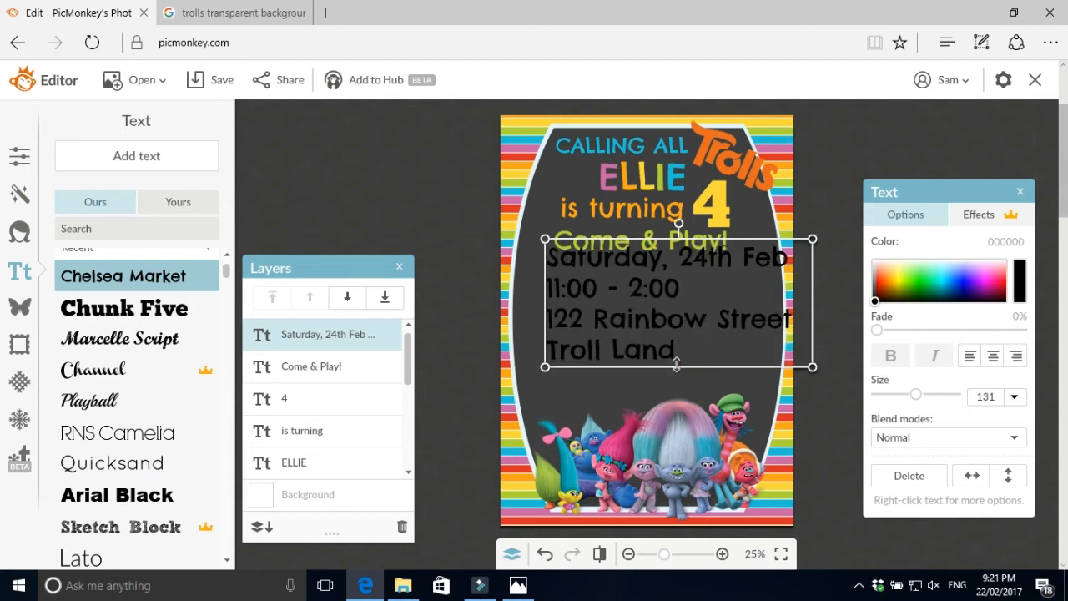
Center-align the party details text, shrink it to size 105 and place it below "Come & Play!" within the dark label.
left_click_drag(686, 349, 685, 362)
double_click(684, 363)
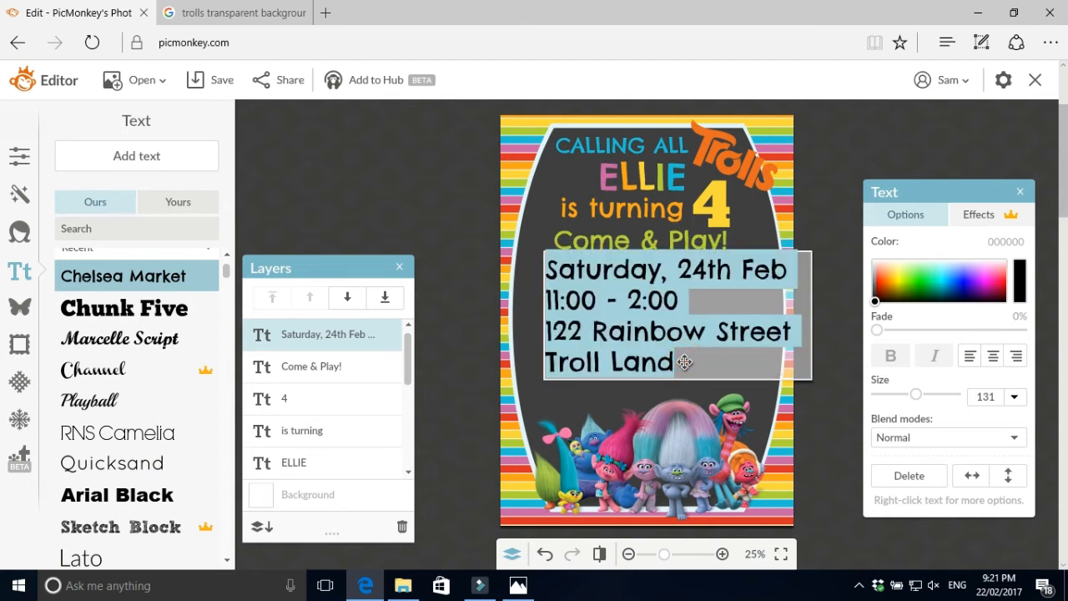
left_click(994, 357)
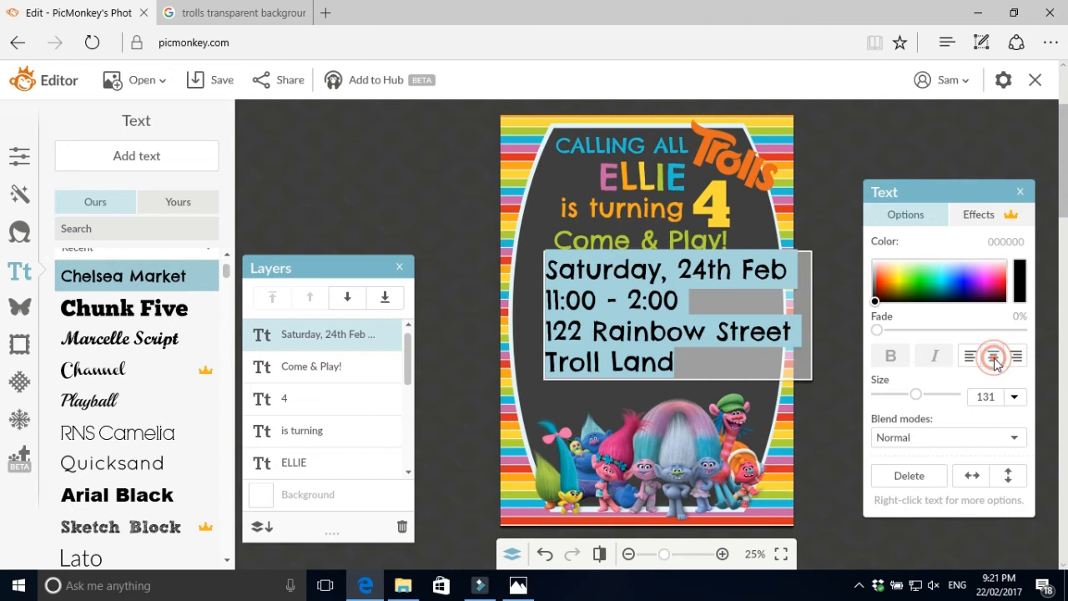
left_click(743, 420)
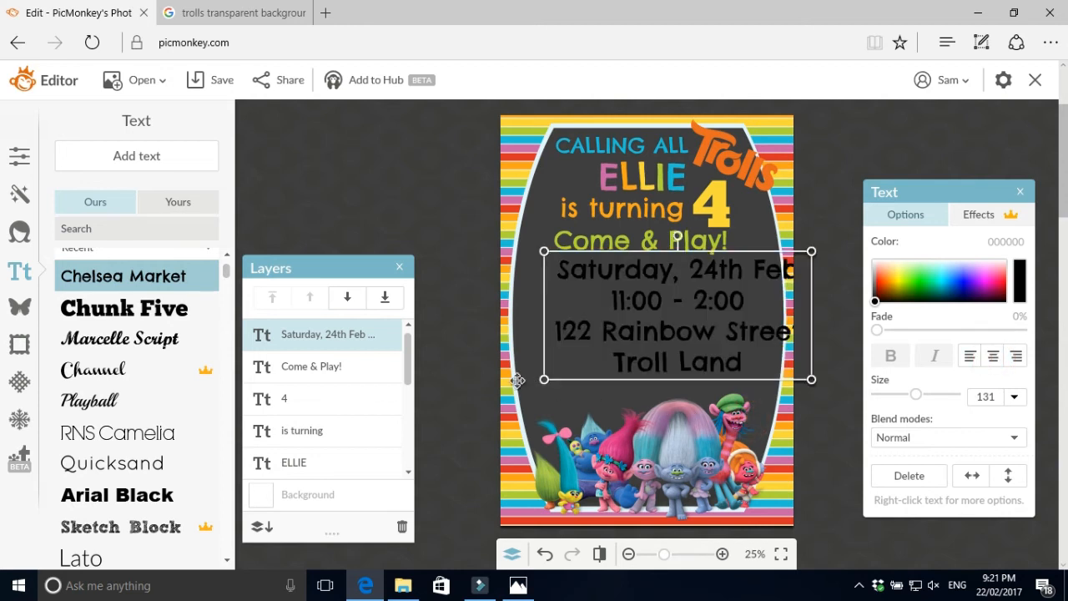
left_click_drag(542, 380, 588, 357)
left_click_drag(709, 327, 654, 324)
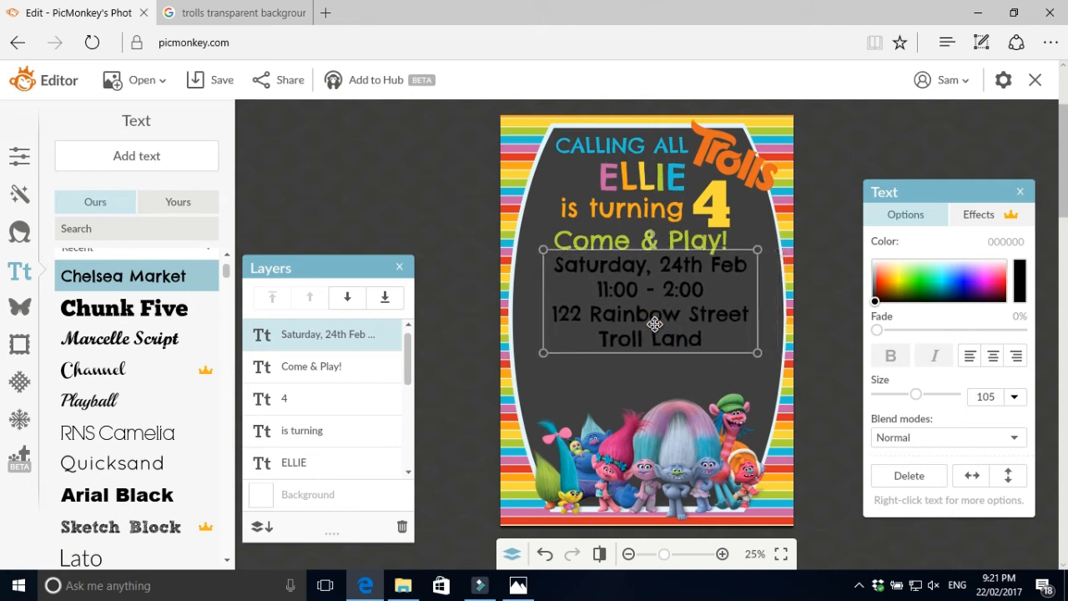
Recolor the "Saturday, 24th Feb" line with the blue (1fc0d7) sampled from the background stripes.
double_click(726, 272)
left_click(745, 268)
left_click_drag(591, 288, 556, 273)
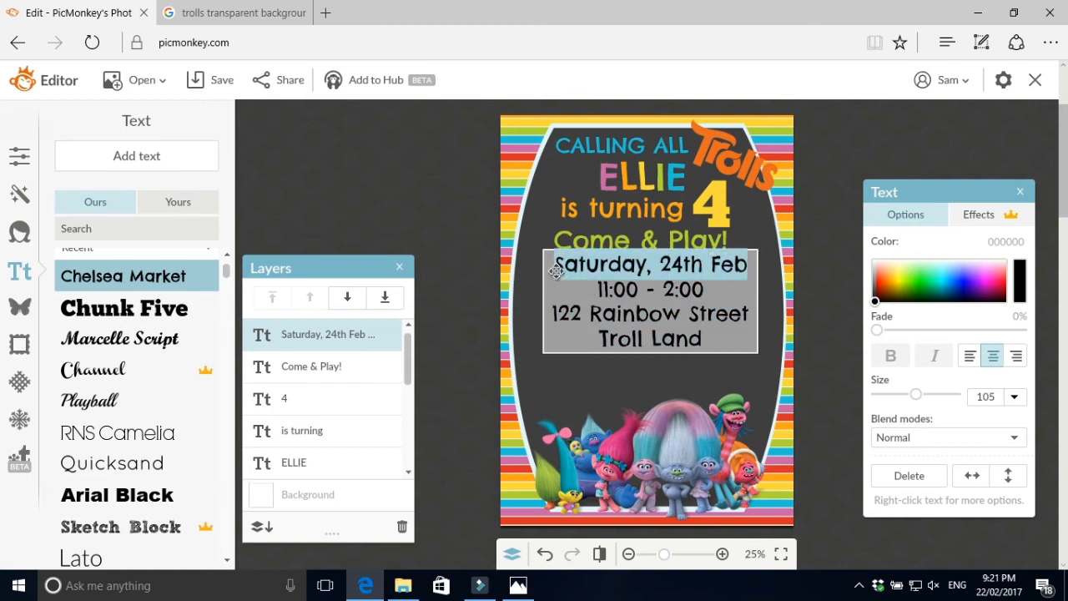
left_click(1021, 281)
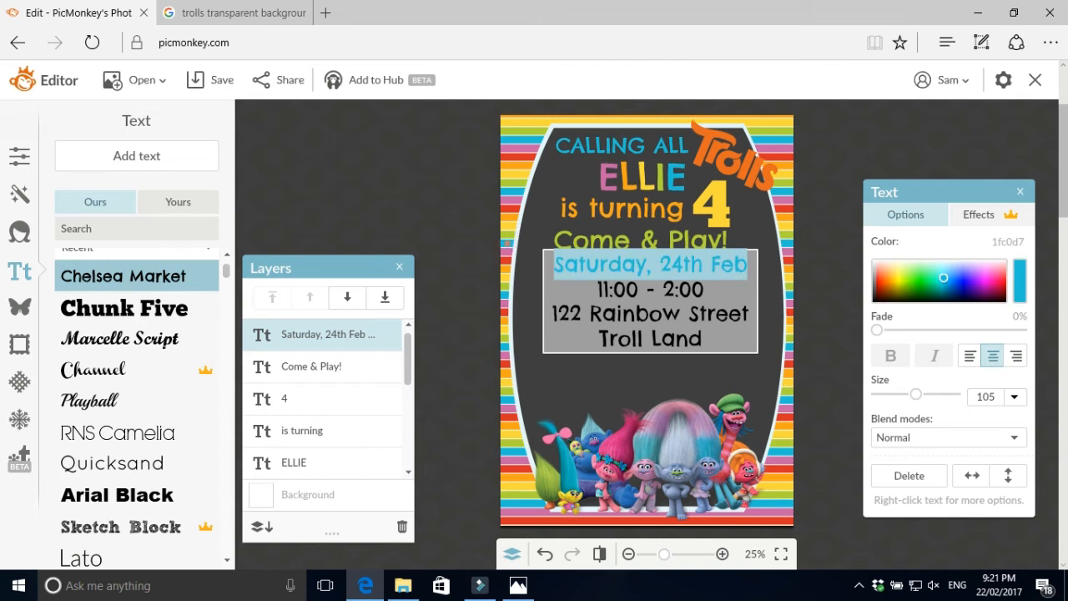
Recolor the "11:00 - 2:00" line with the pink sampled from the background stripes.
left_click(700, 298)
left_click_drag(701, 290, 599, 292)
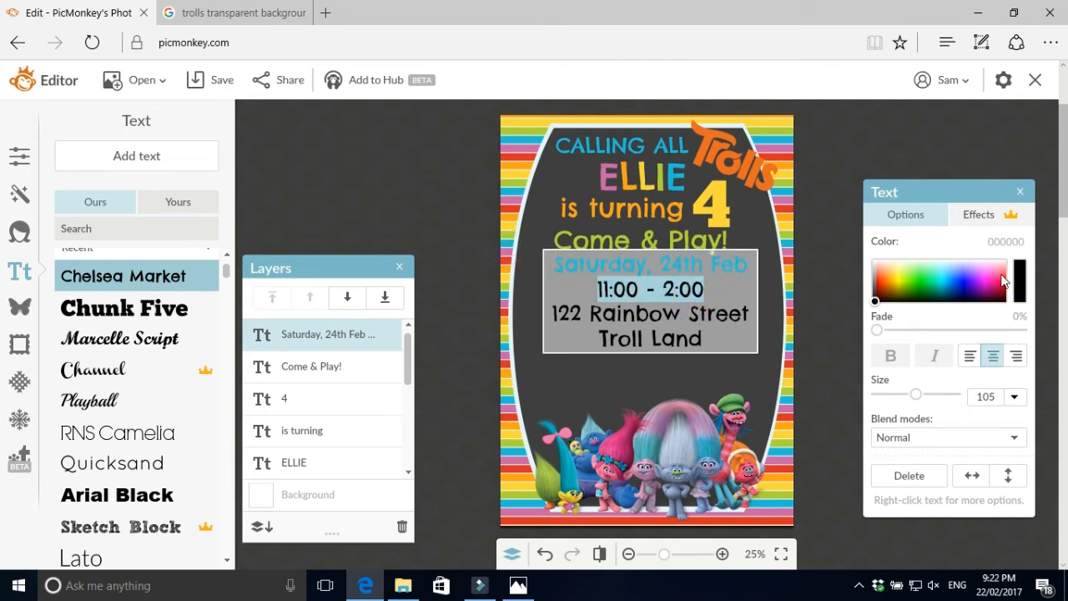
left_click(1020, 284)
left_click(508, 256)
Recolor both address lines with the orange sampled from the background stripes and finish editing the text.
left_click(747, 314)
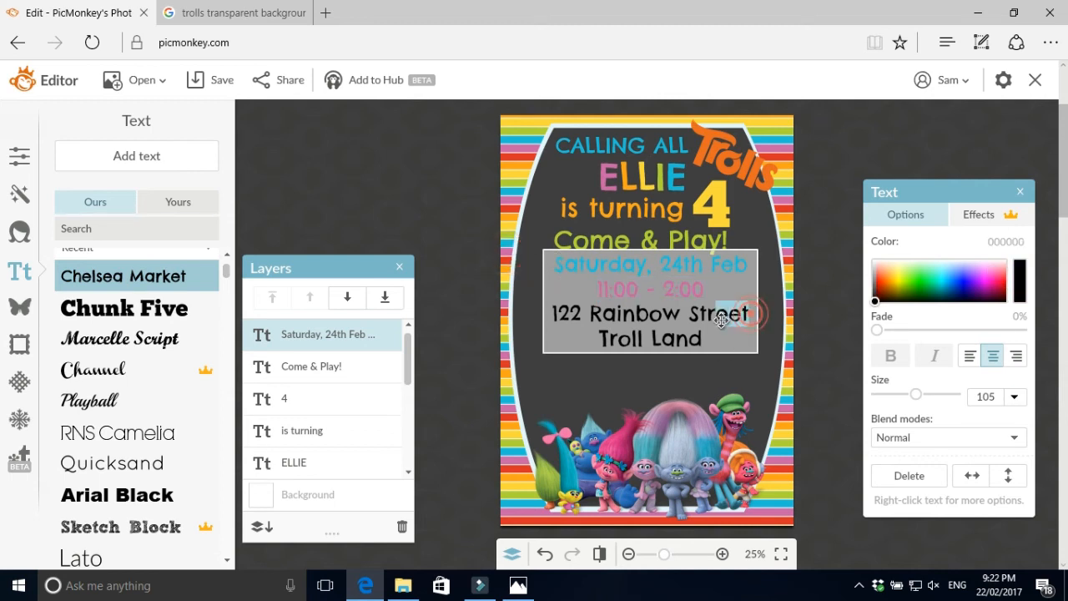
left_click_drag(565, 333, 555, 318)
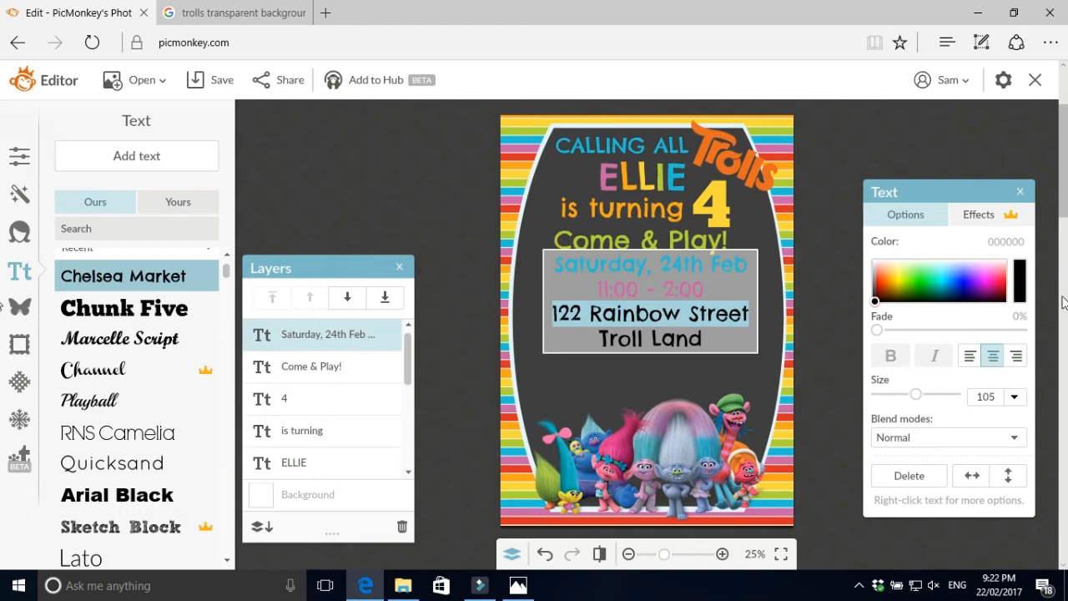
left_click(1022, 284)
left_click(508, 263)
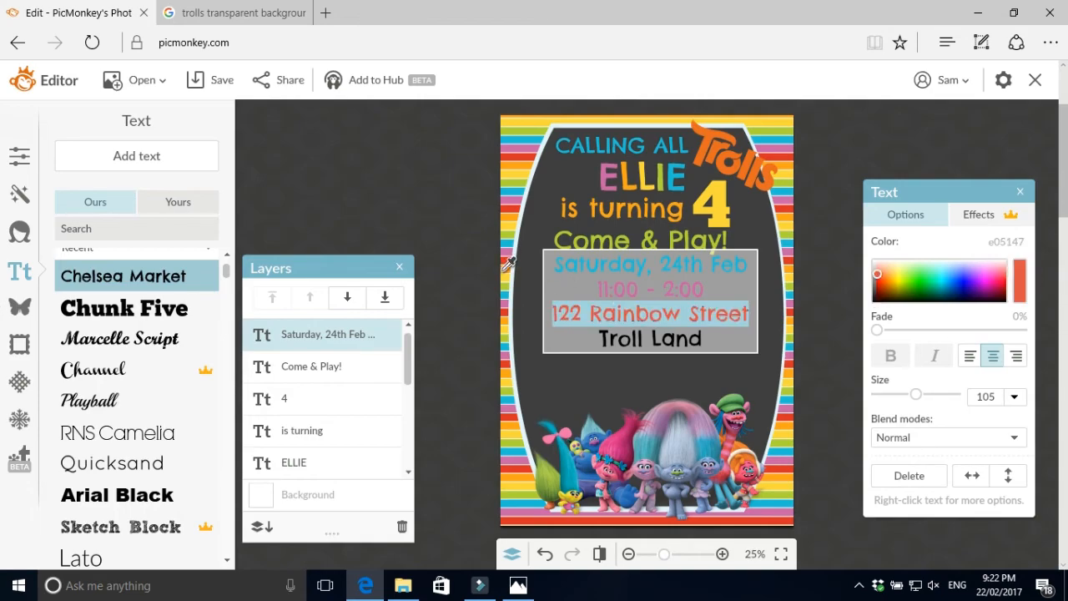
left_click(700, 339)
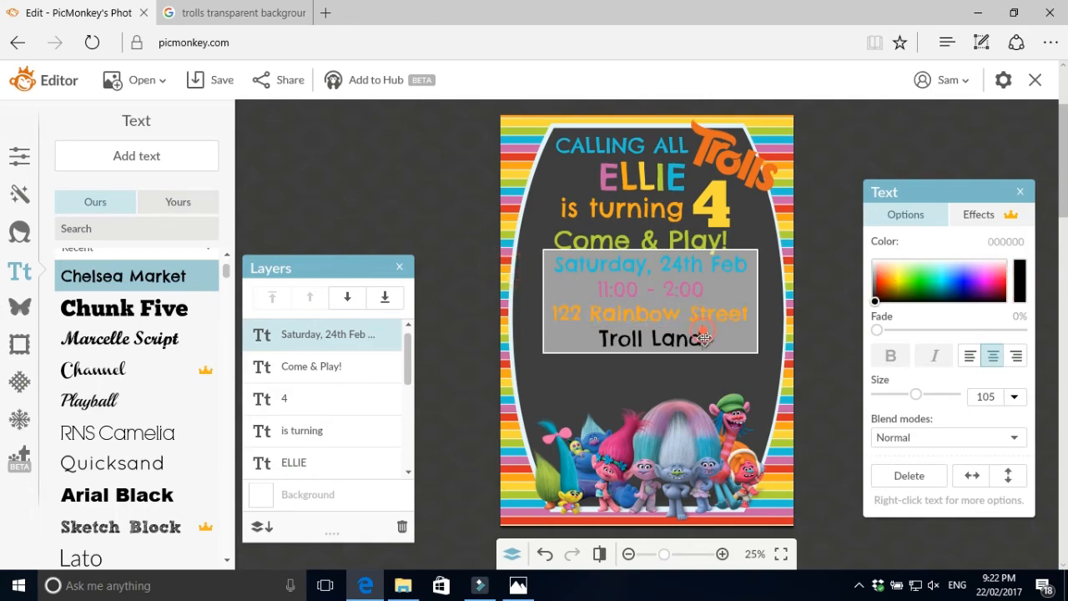
left_click_drag(697, 343, 600, 345)
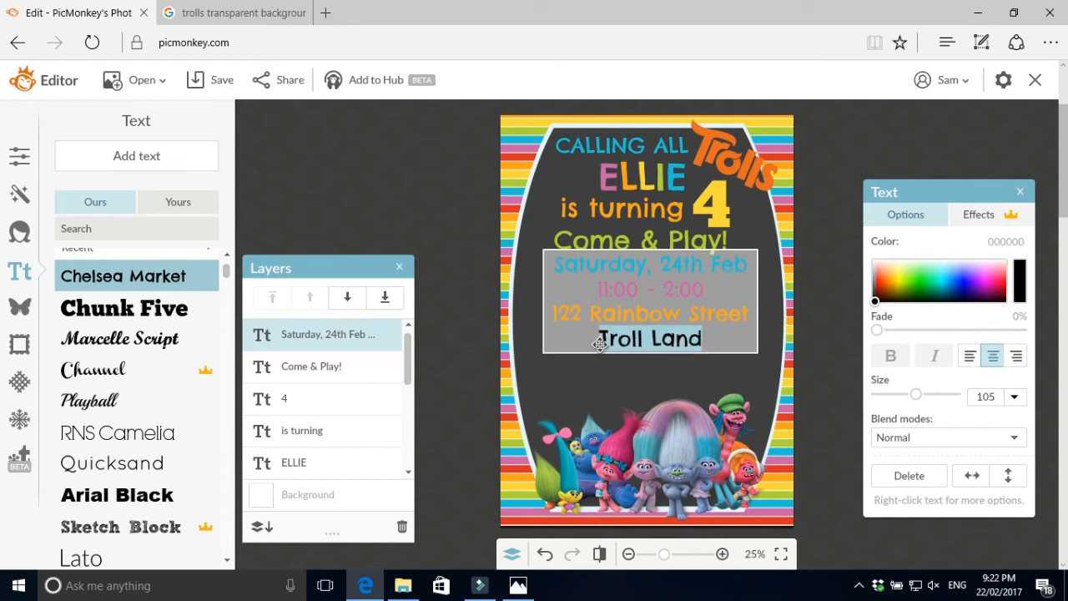
left_click(1022, 286)
left_click(509, 266)
left_click(453, 358)
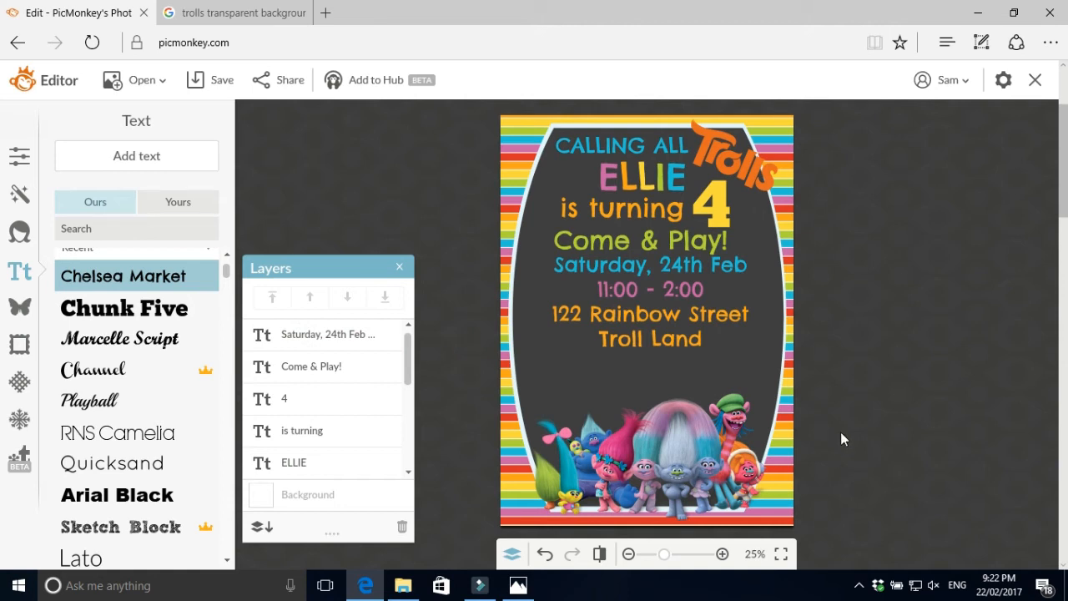
Add a text box below the address reading "RSVP: by 20th Feb" with the contact's phone number on a second line.
left_click(158, 165)
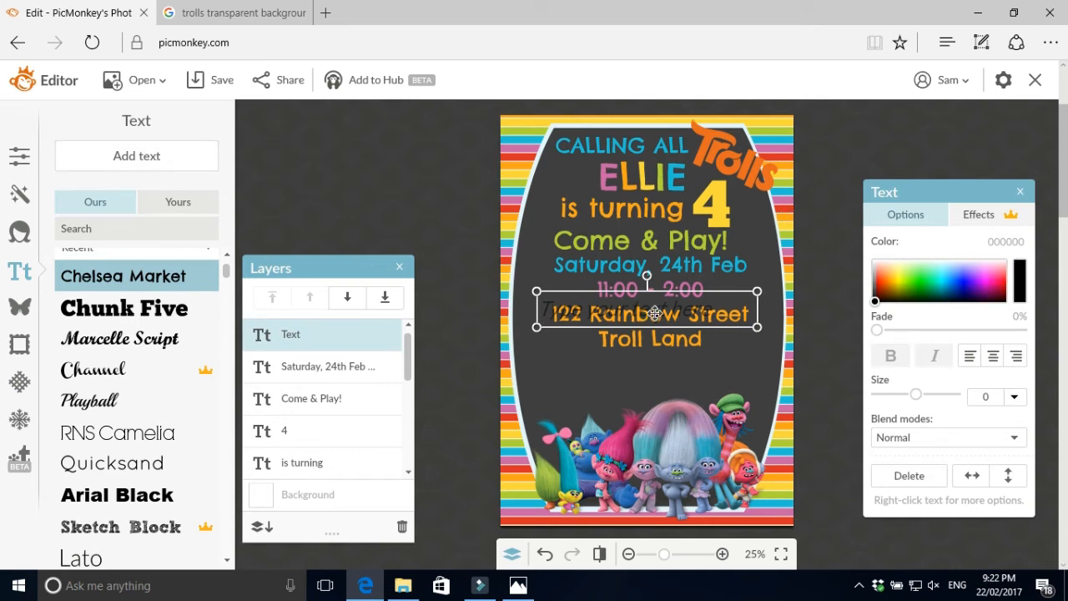
left_click_drag(655, 313, 670, 370)
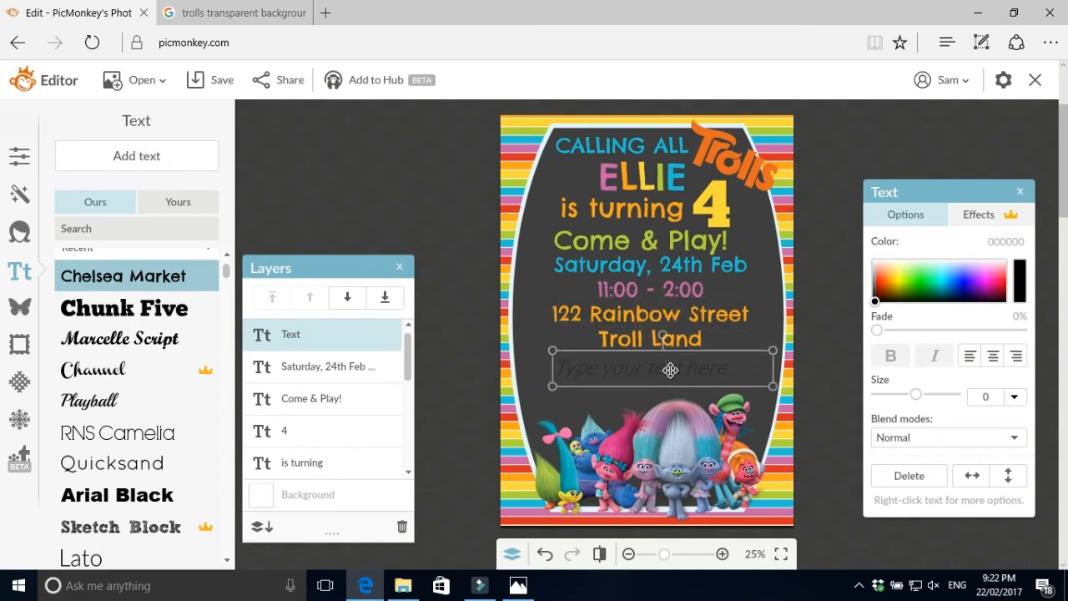
left_click(672, 373)
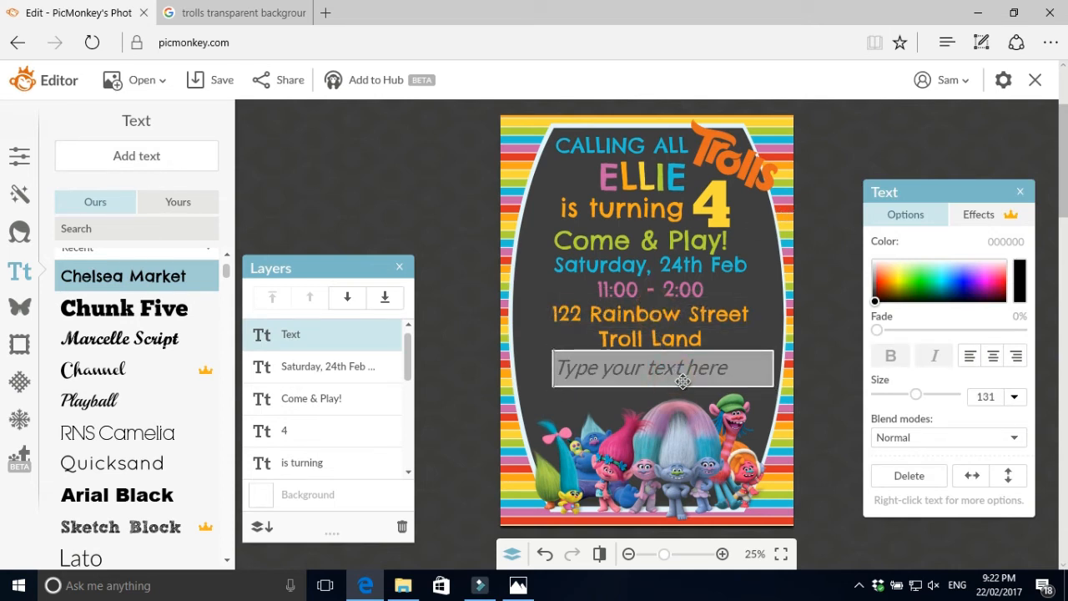
type("RSVP:")
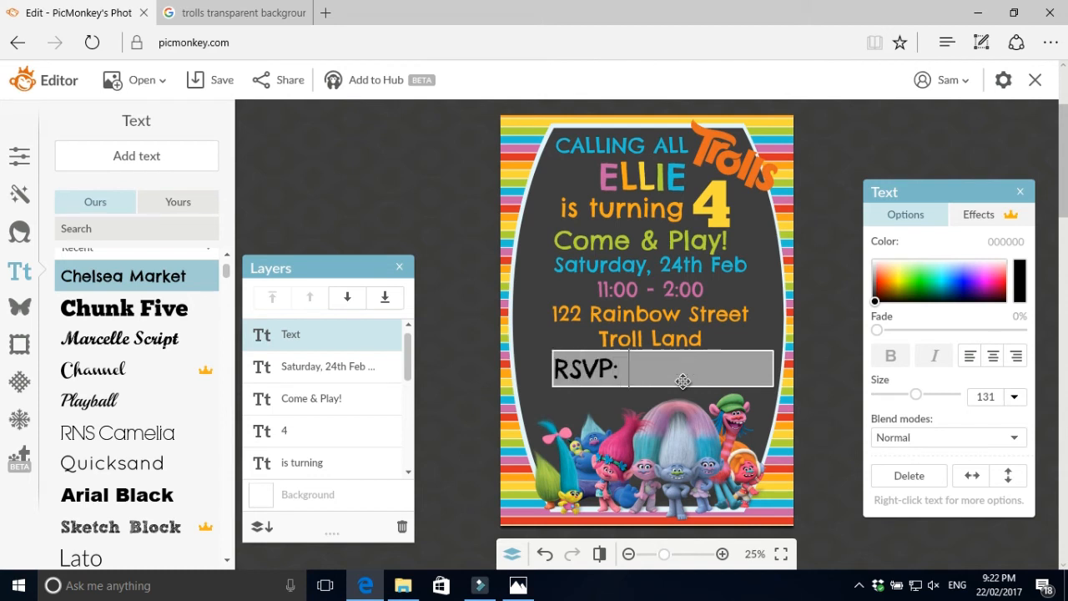
type(" by 20th Feb")
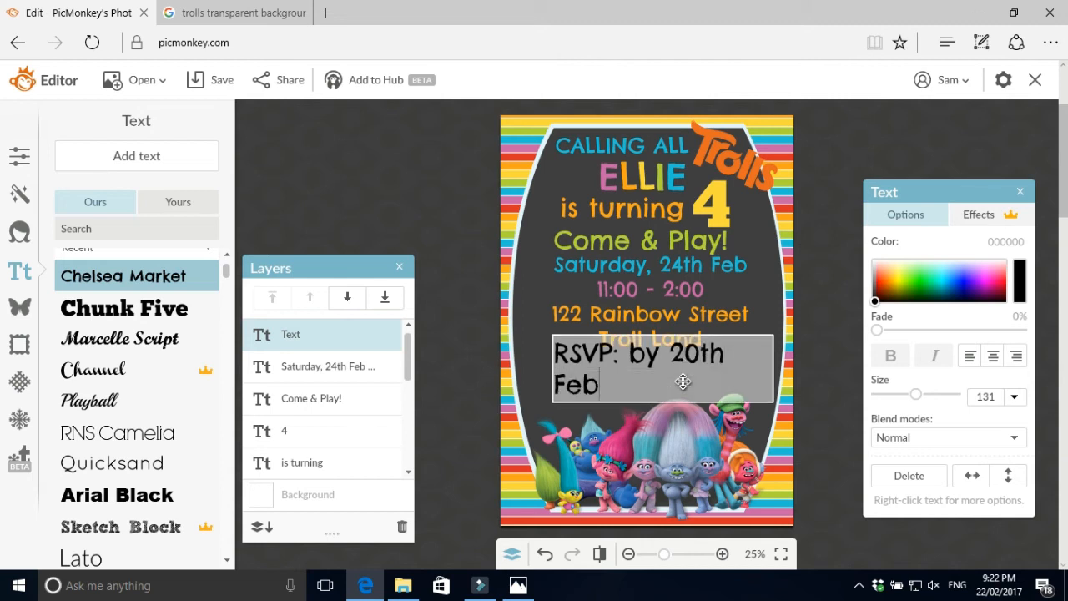
key("Return")
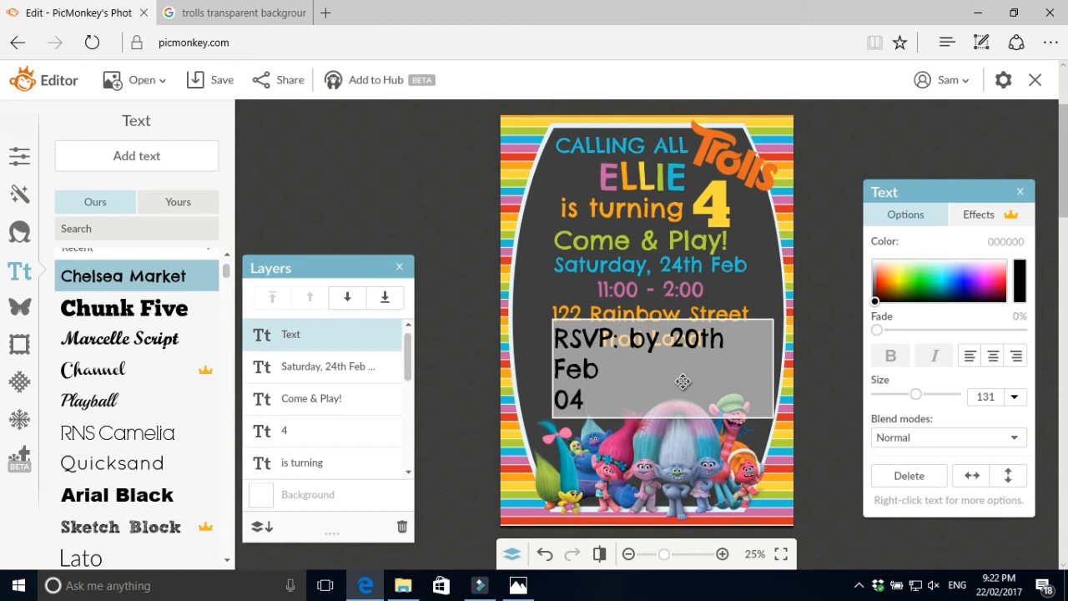
type("0400 000 000")
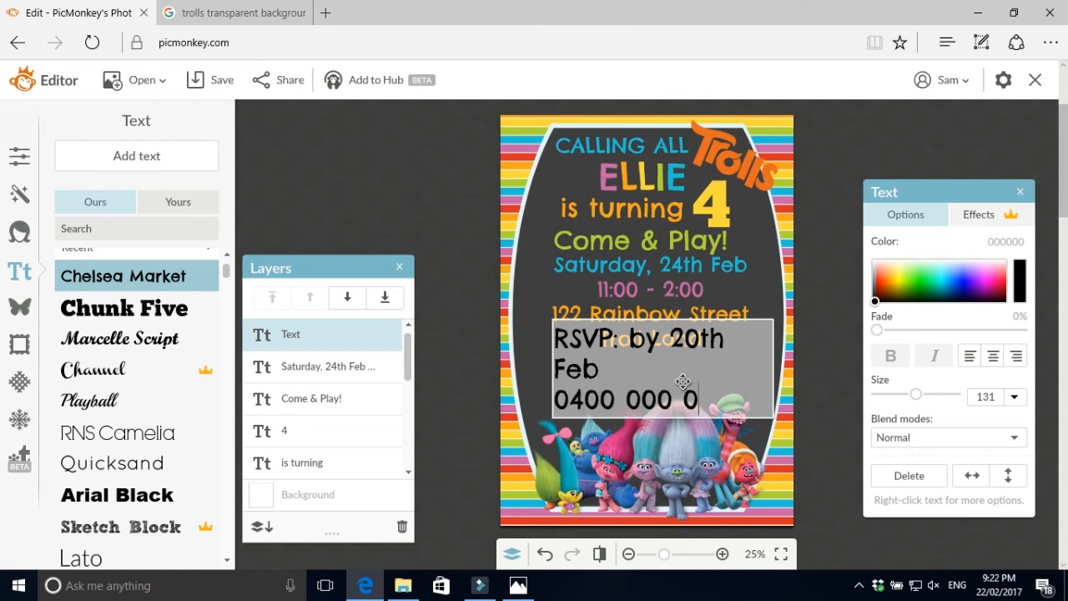
Widen the RSVP text box so the date fits on one line and shrink it to size 111 below the address.
left_click(745, 480)
left_click_drag(767, 369, 837, 368)
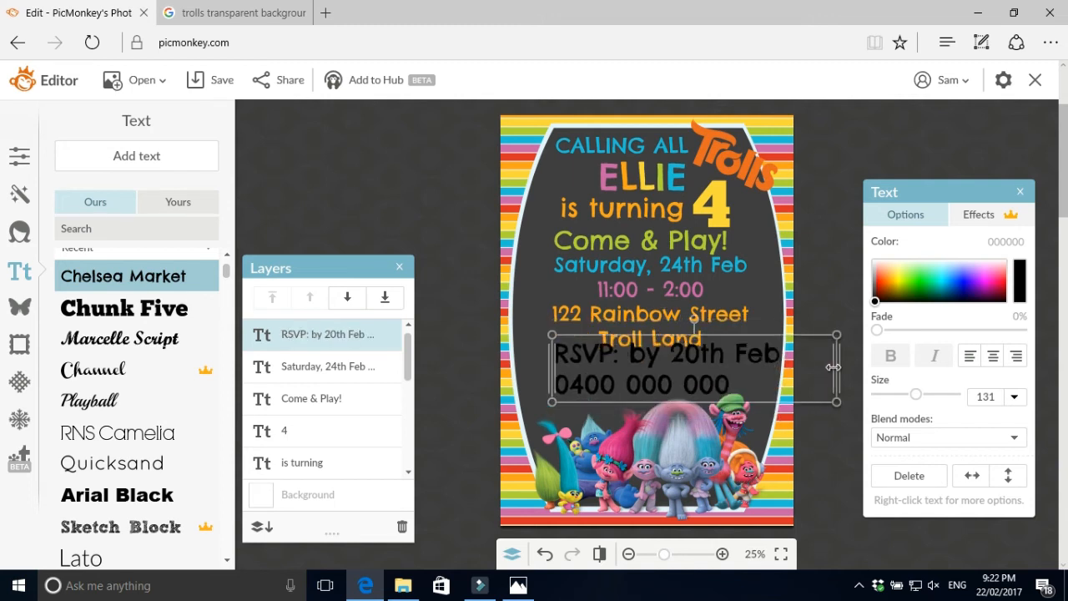
left_click_drag(554, 404, 597, 391)
left_click_drag(682, 380, 618, 390)
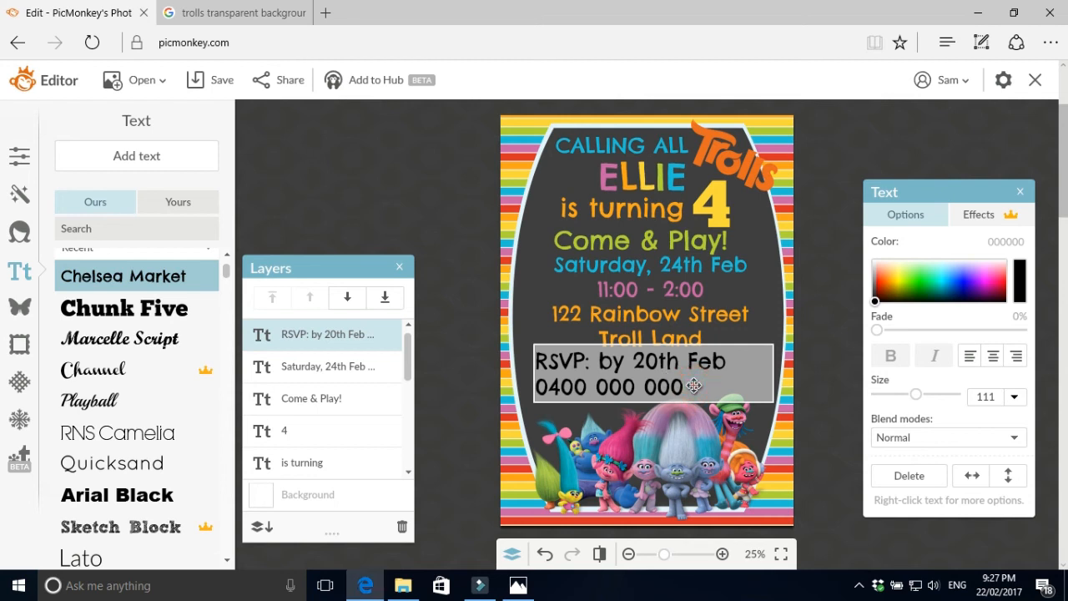
Recolor both lines of the RSVP text with the yellow (fbda3a) sampled from the background stripes.
left_click_drag(685, 388, 532, 356)
left_click(1025, 288)
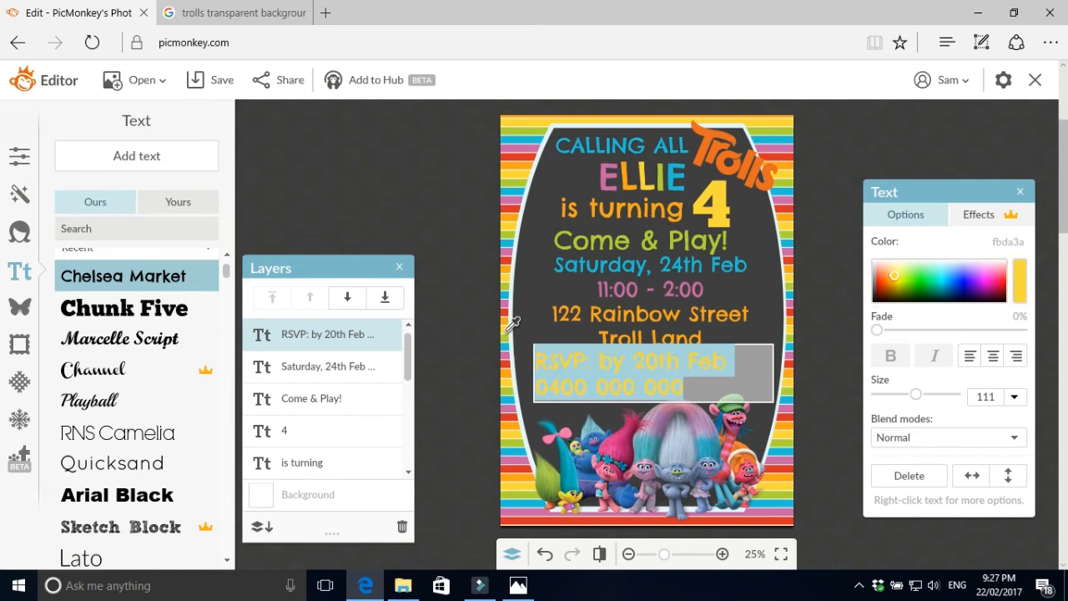
left_click(442, 239)
Center-align the two lines of the RSVP text.
left_click(605, 374)
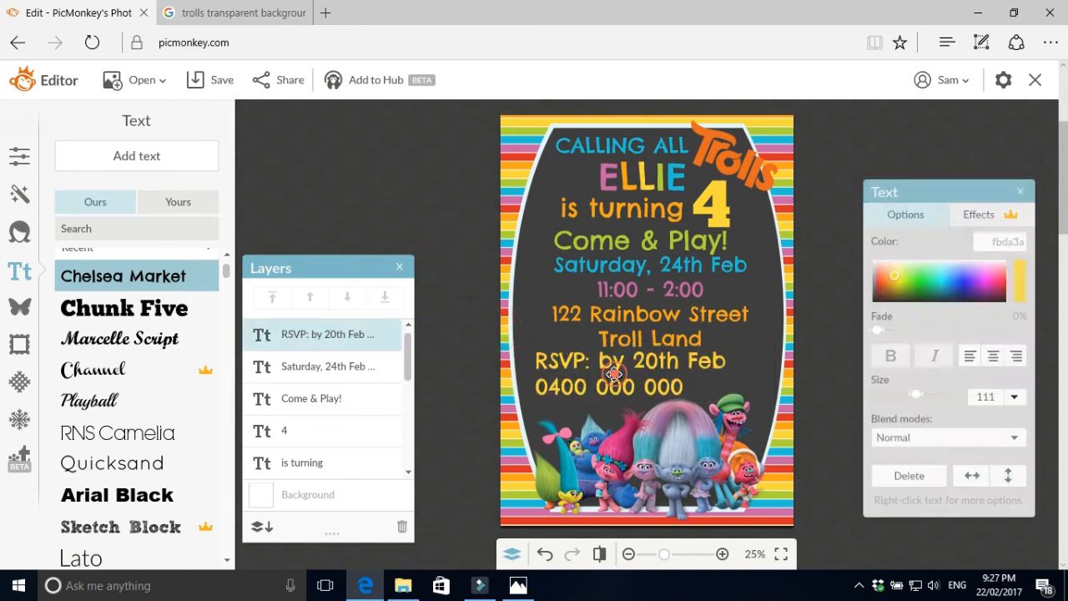
left_click(616, 376)
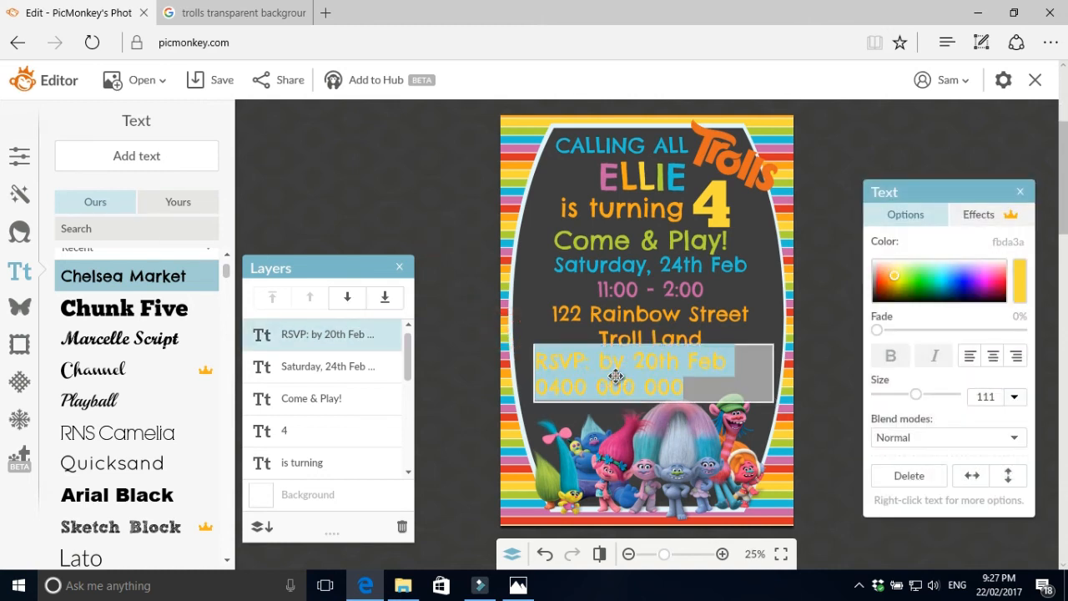
left_click(994, 355)
left_click(646, 433)
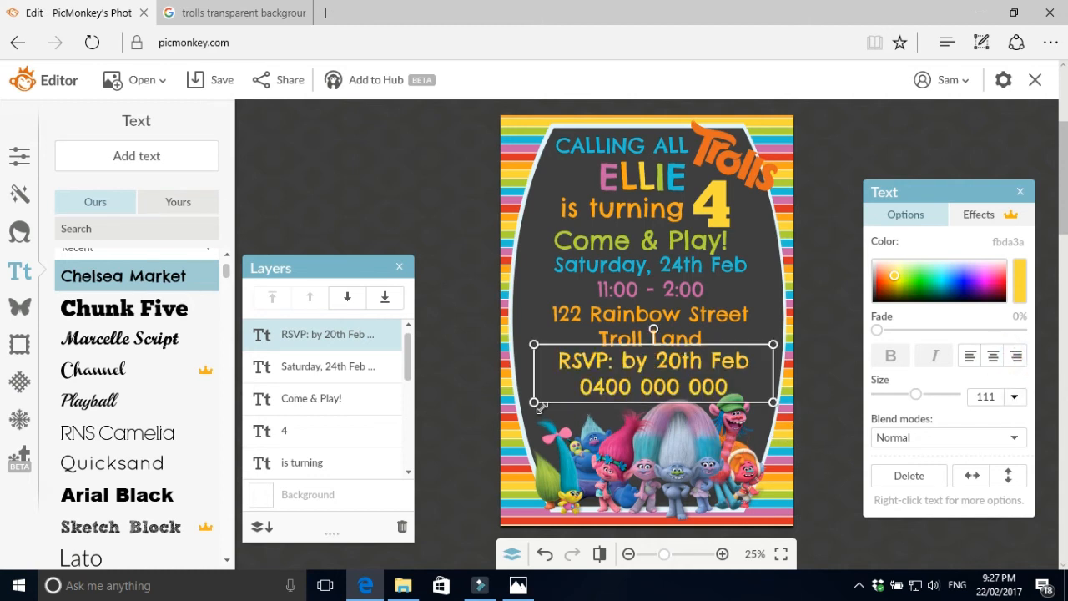
Shrink the RSVP text to size 99 and position it centered between the address and the Trolls clipart.
left_click_drag(530, 404, 558, 396)
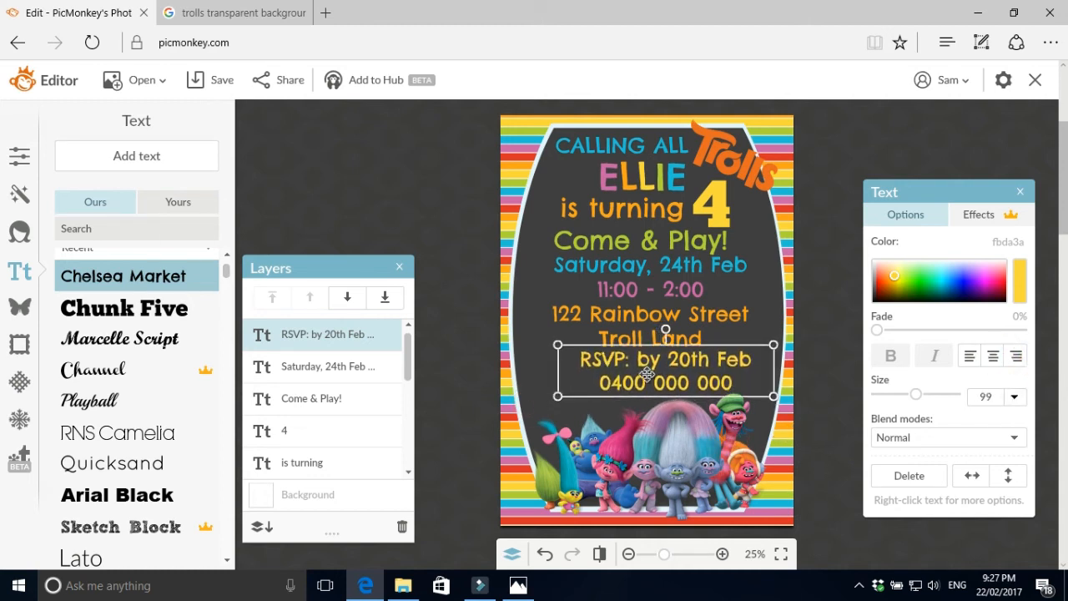
mouse_move(668, 382)
left_mouse_down()
mouse_move(642, 381)
mouse_move(655, 377)
left_mouse_up()
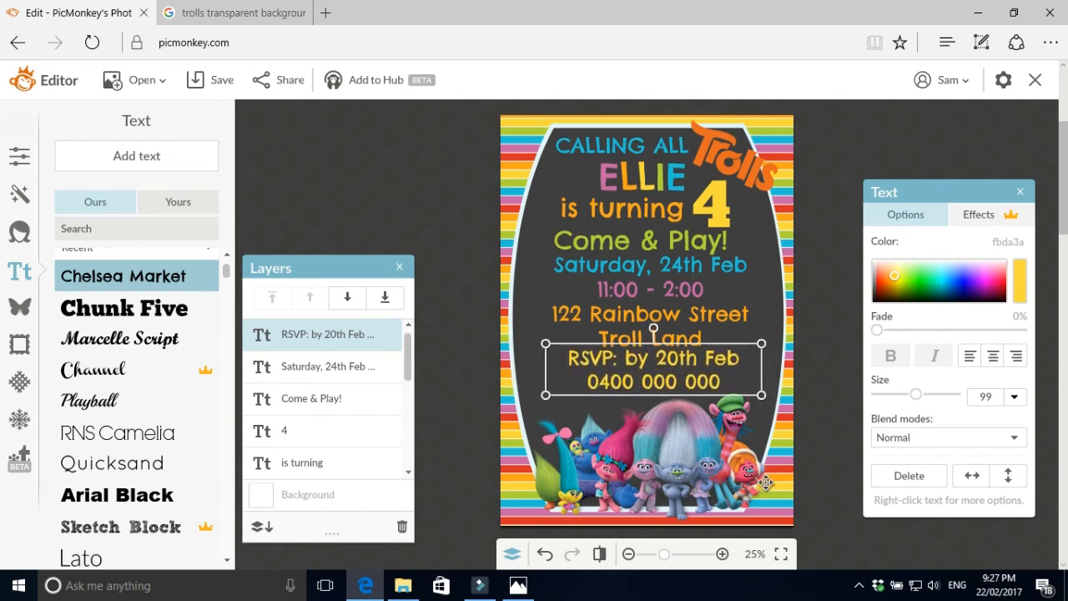
left_click(788, 484)
left_click(625, 391)
left_click(621, 383)
left_click(449, 215)
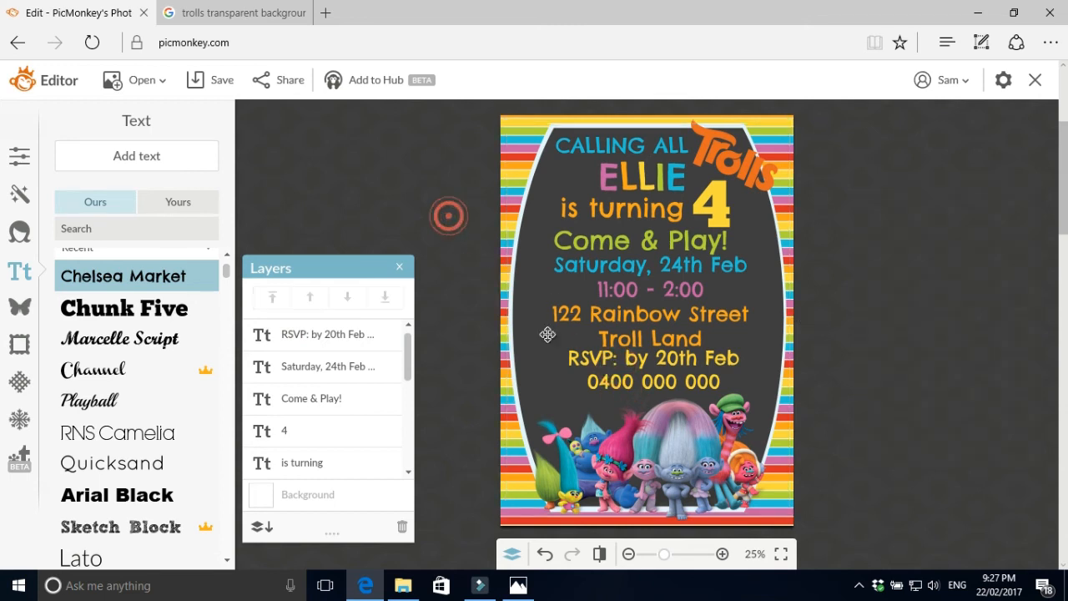
left_click(629, 382)
left_click_drag(627, 377, 630, 380)
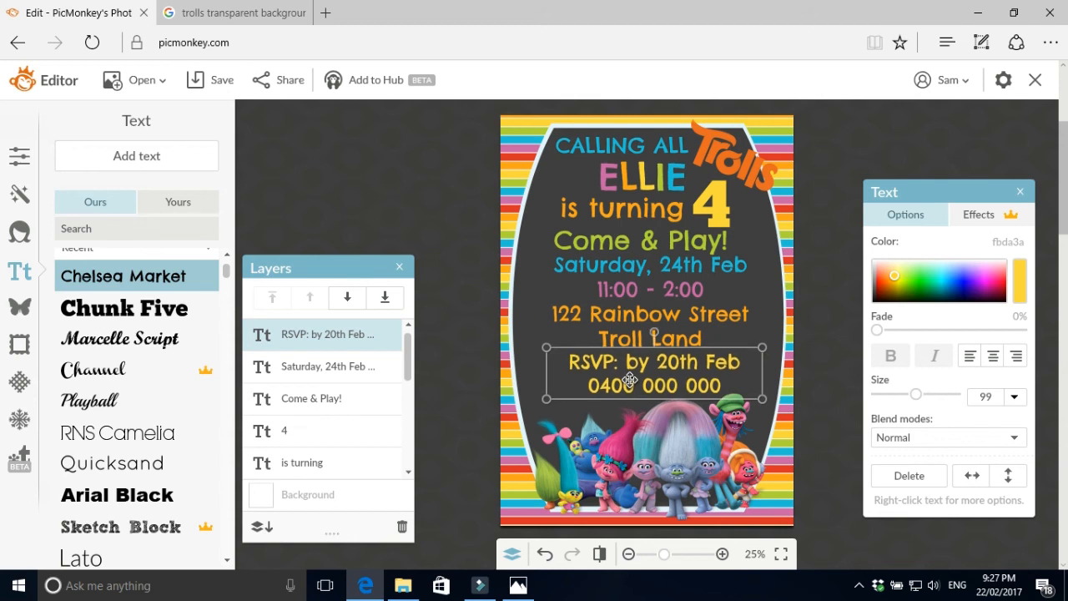
double_click(630, 381)
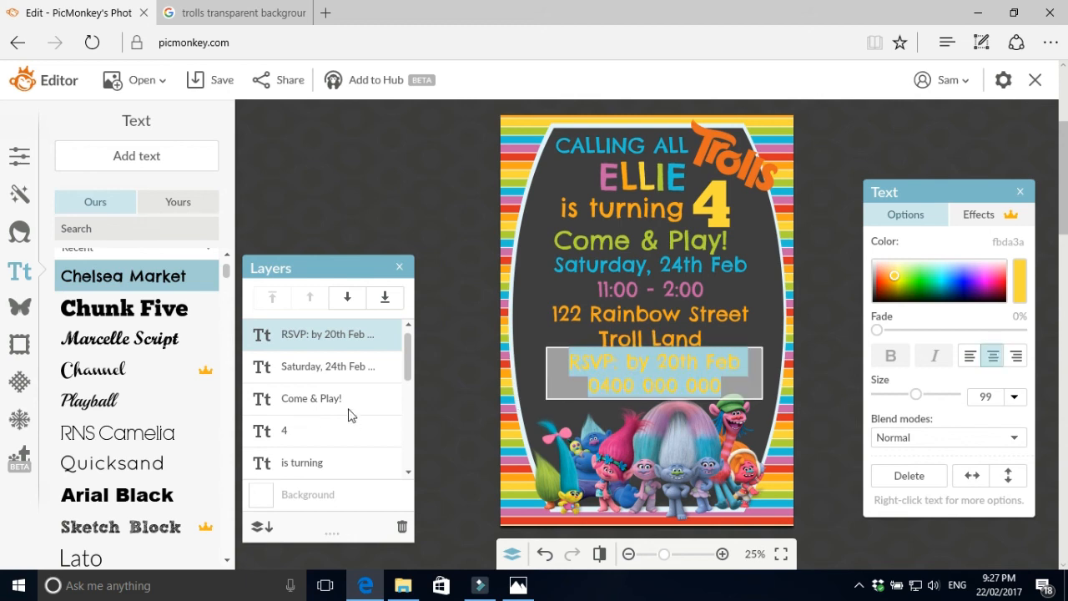
left_click(329, 204)
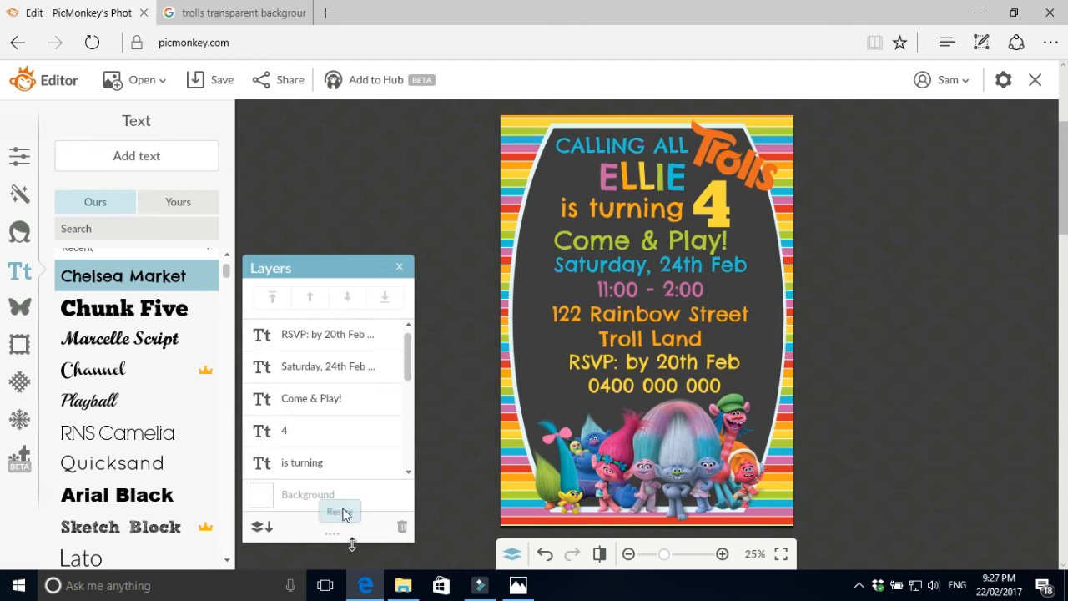
Examine which invitation text each layer controls by selecting the text layers one after another, and deselect them.
left_click(626, 275)
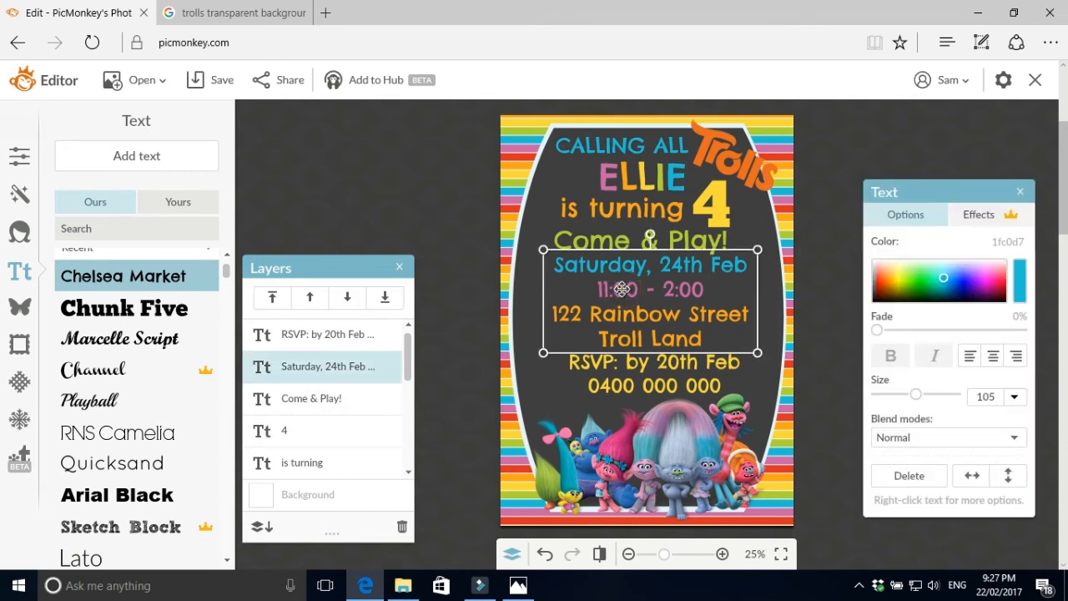
left_click(325, 336)
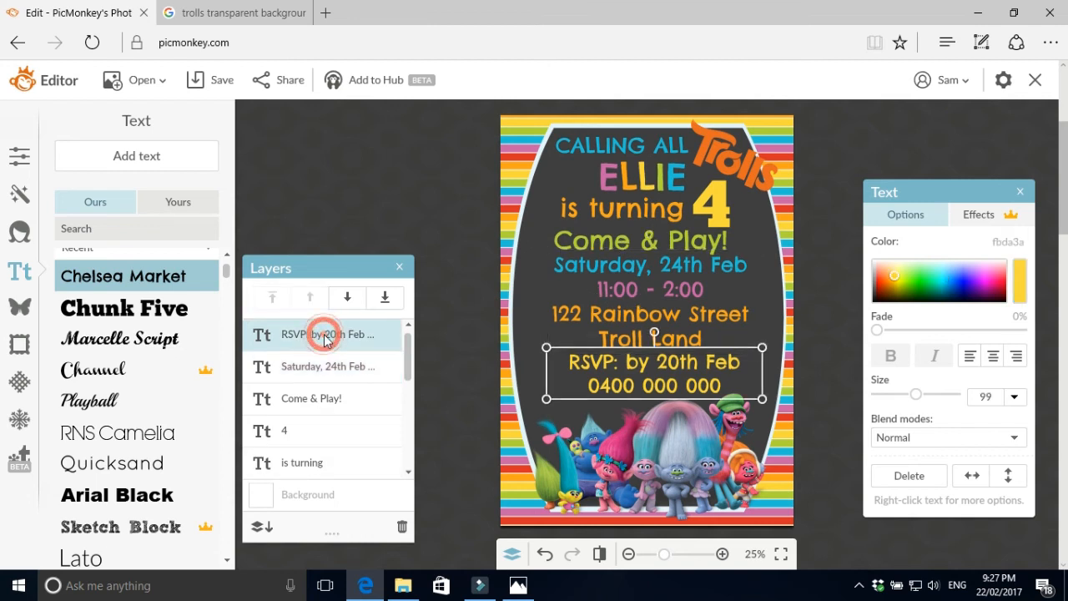
left_click(308, 398)
left_click(292, 430)
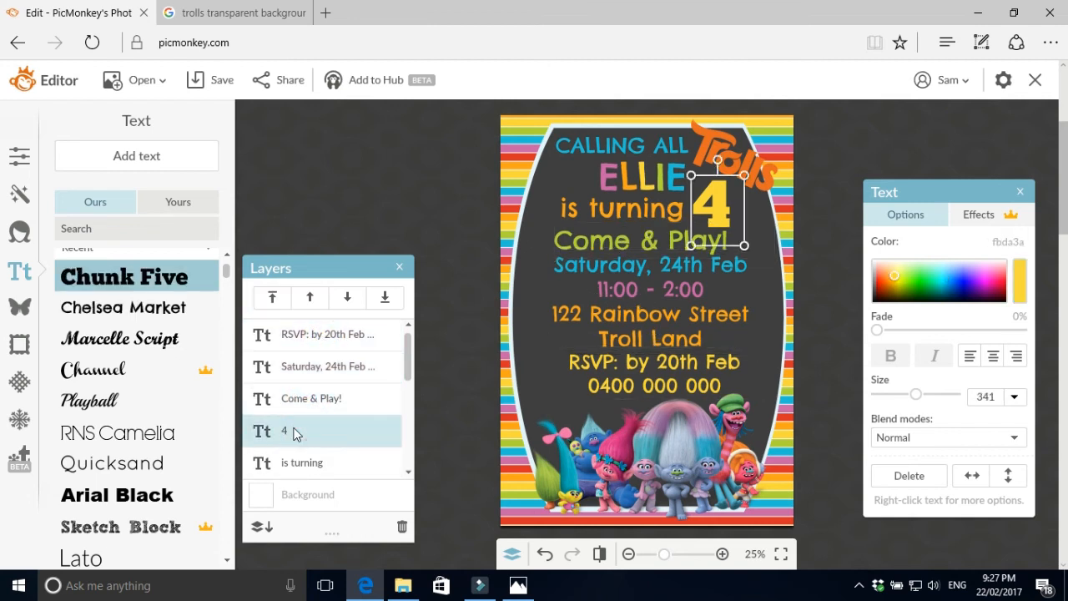
left_click(301, 463)
mouse_move(410, 359)
left_mouse_down()
mouse_move(411, 404)
mouse_move(406, 353)
left_mouse_up()
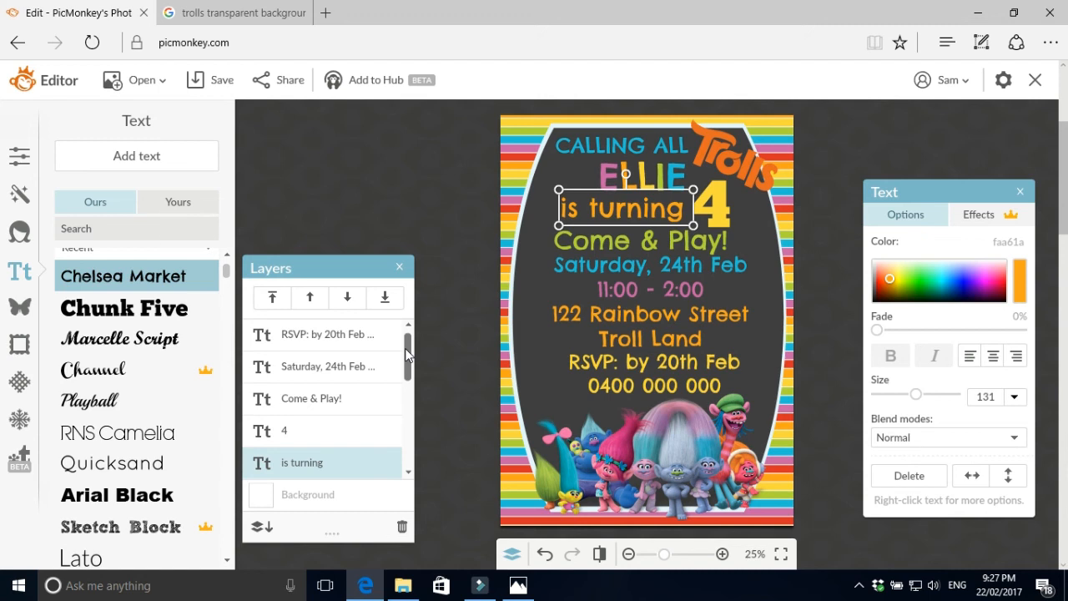
left_click(412, 180)
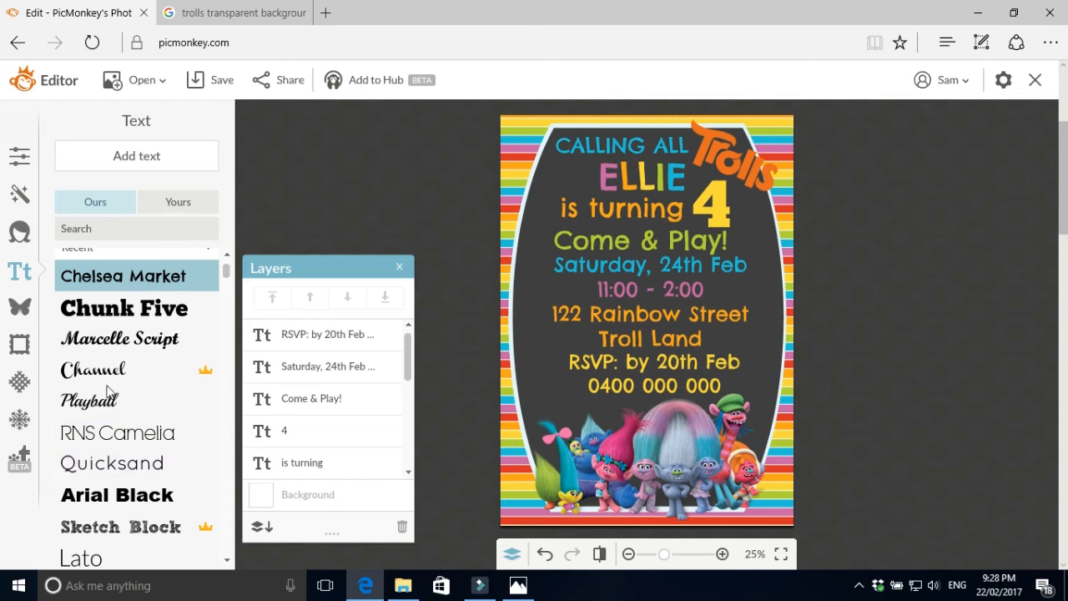
Add the basic red balloon from the Celebrate theme's Balloons set to the invitation.
left_click(20, 422)
scroll(95, 386, "up", 10)
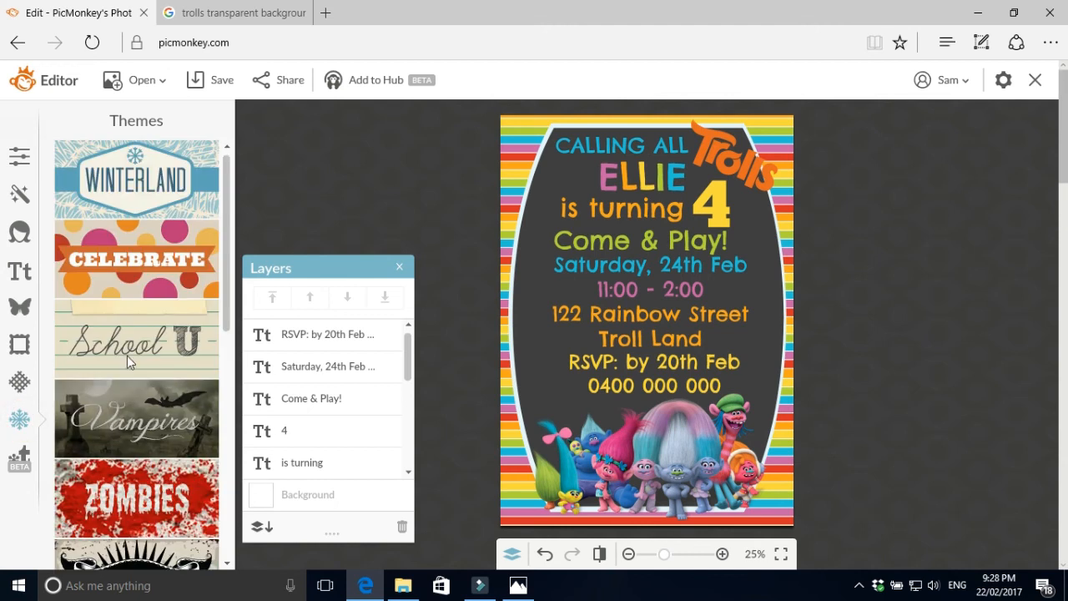
left_click(146, 253)
scroll(147, 252, "down", 10)
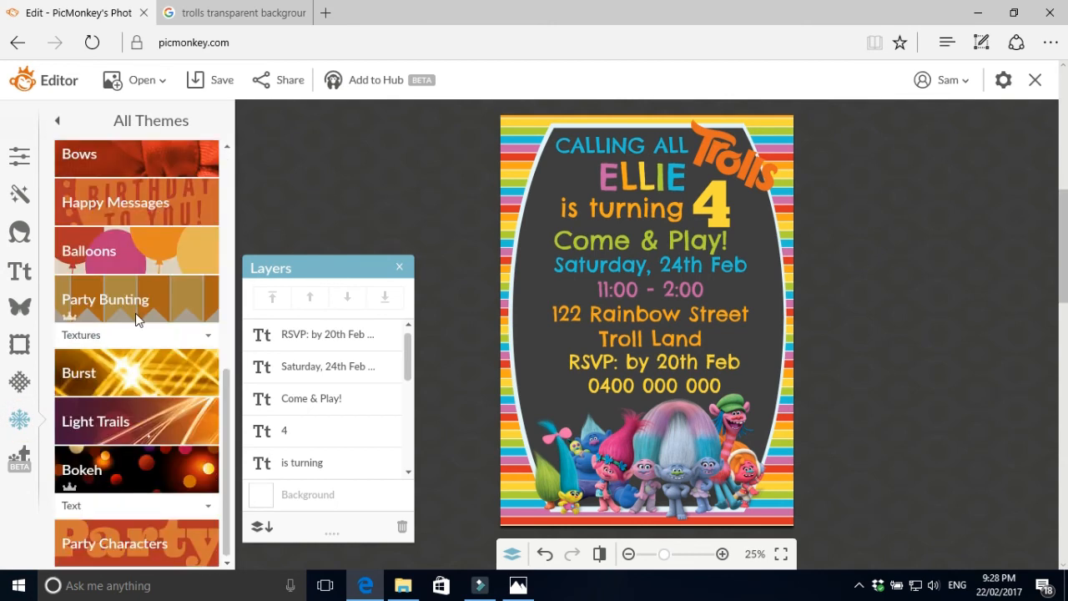
left_click(122, 253)
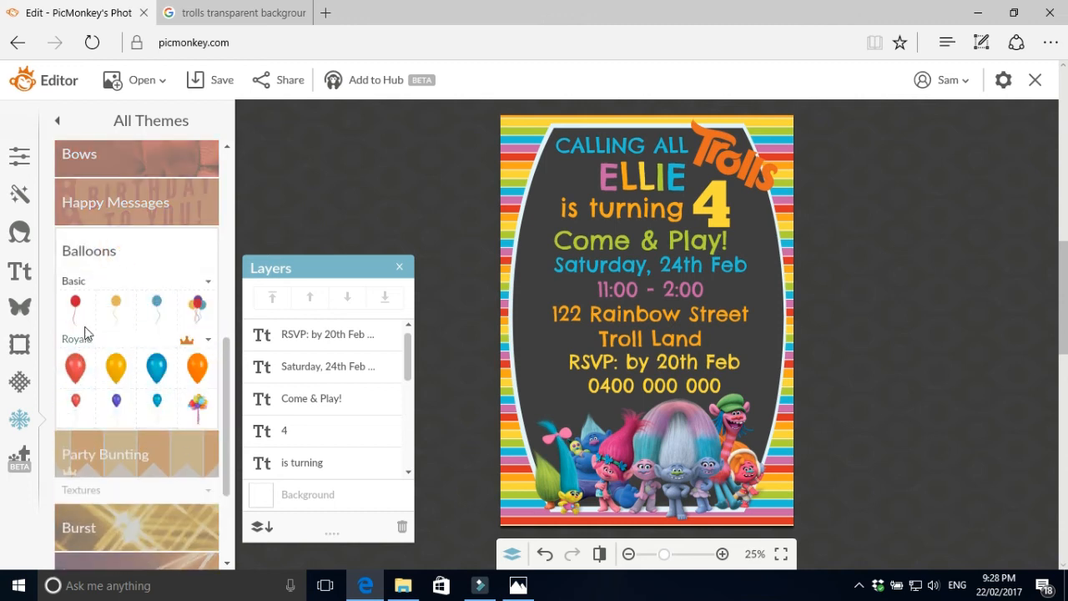
left_click(76, 305)
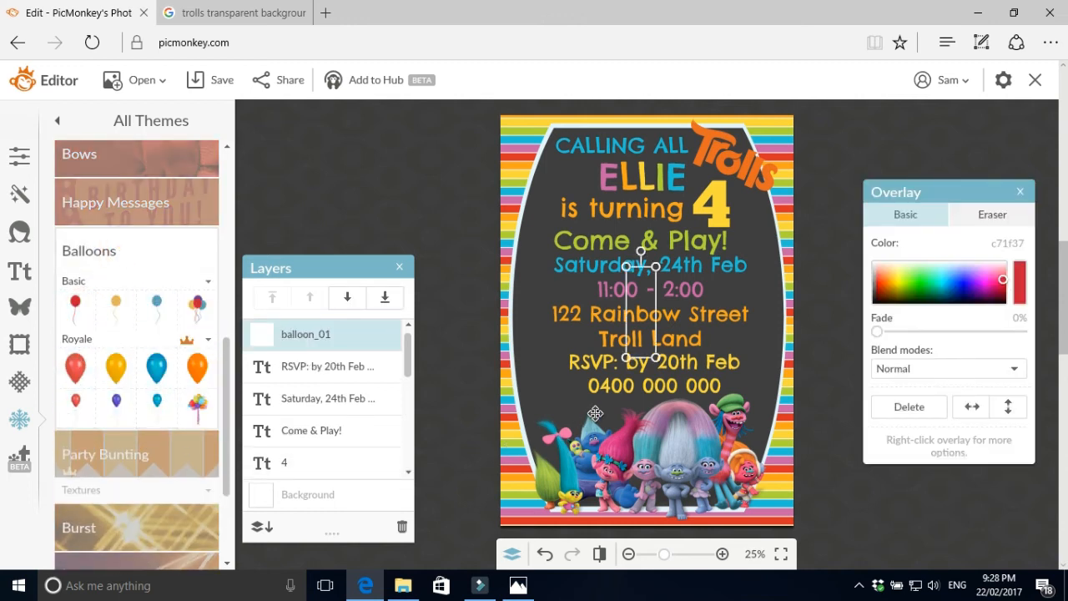
Place the balloon, tilted slightly left, at the label's lower-left edge and recolor it pink (c962a6) sampled from the background stripes.
left_click_drag(656, 265, 520, 375)
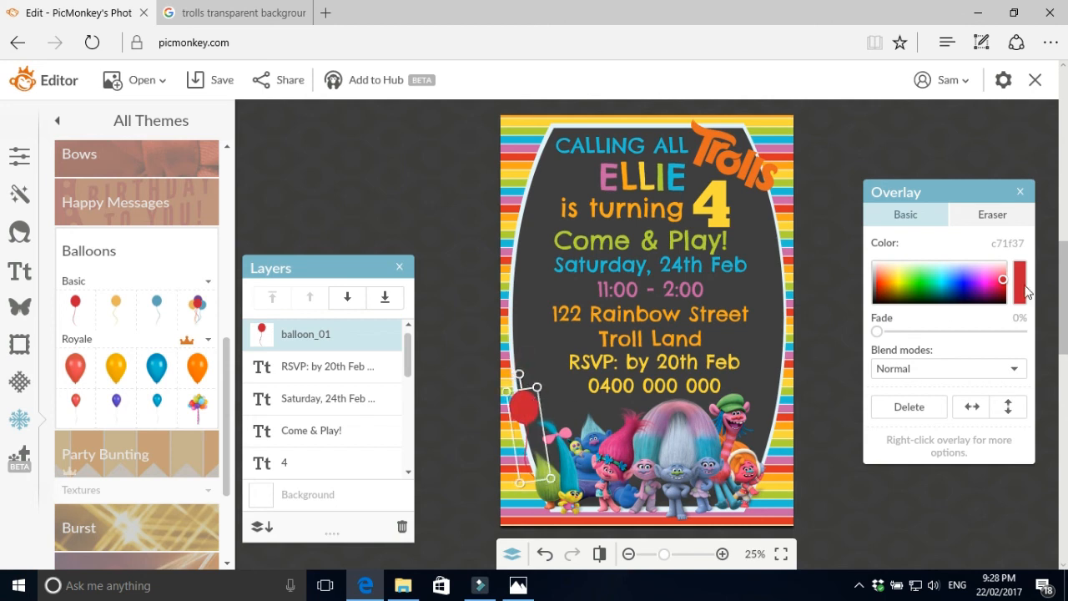
left_click(1022, 288)
left_click(506, 251)
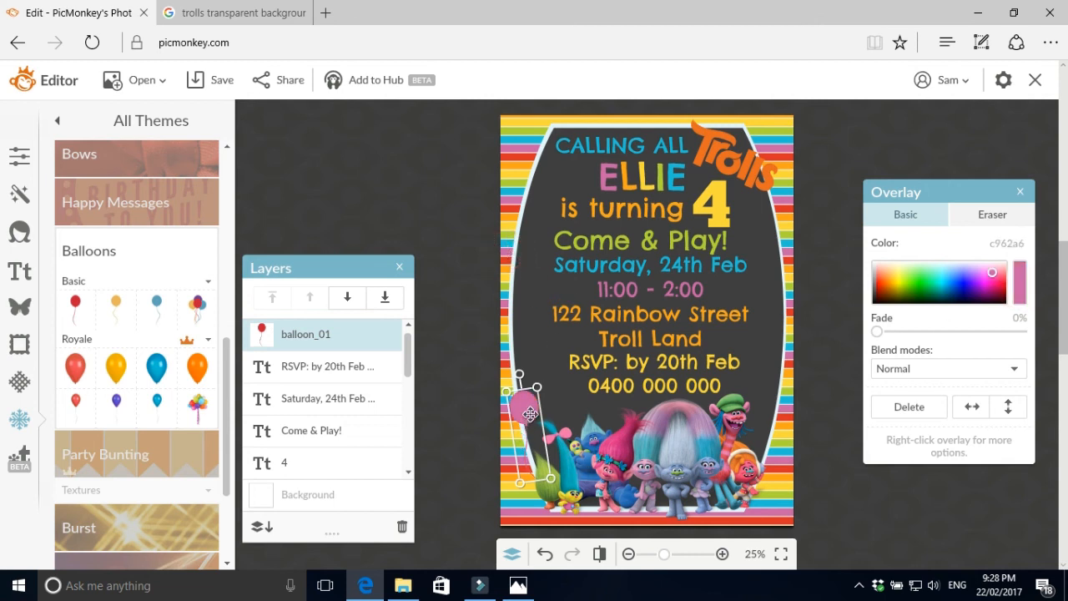
left_click_drag(524, 406, 529, 404)
Bring the Trolls clipart to the front so it overlaps the pink balloon's string, and deselect it.
left_click(576, 467)
right_click(576, 464)
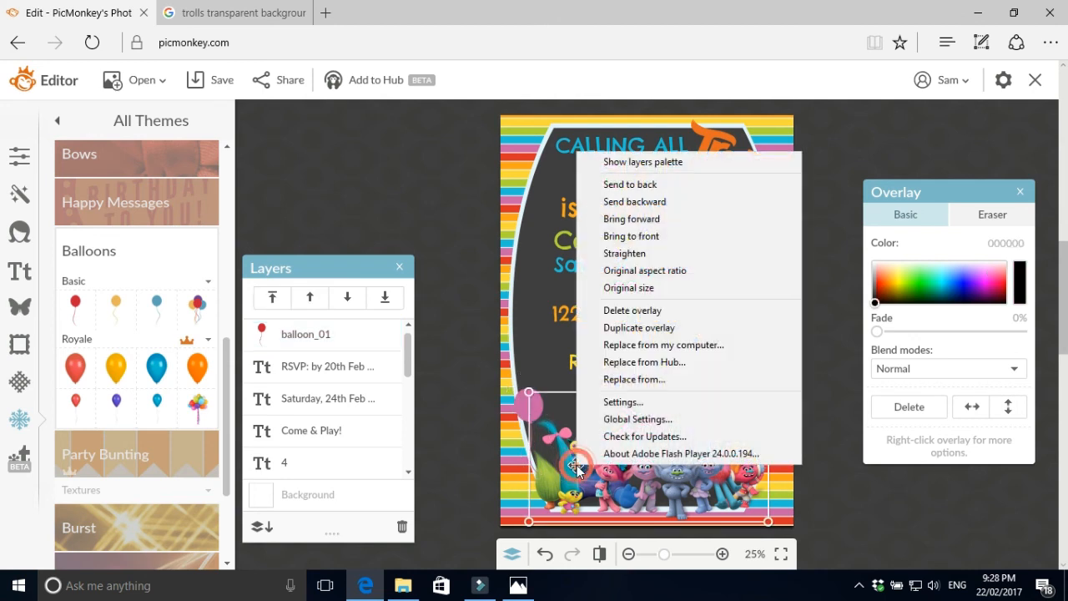
left_click(632, 236)
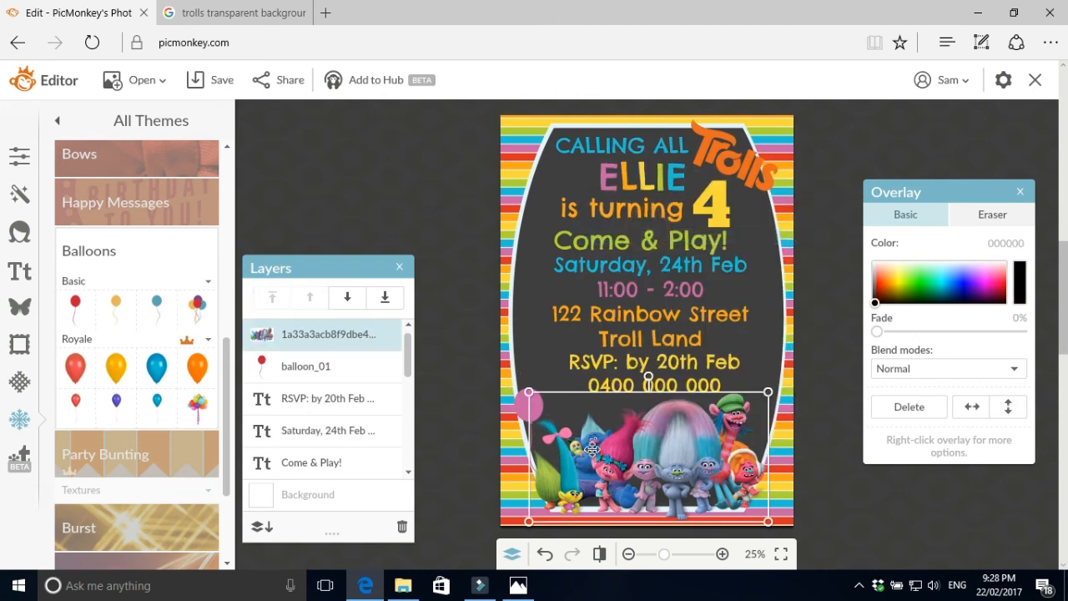
left_click(479, 415)
Duplicate the pink balloon and place the copy, mirrored to lean right, just above and to the right of the original.
right_click(532, 398)
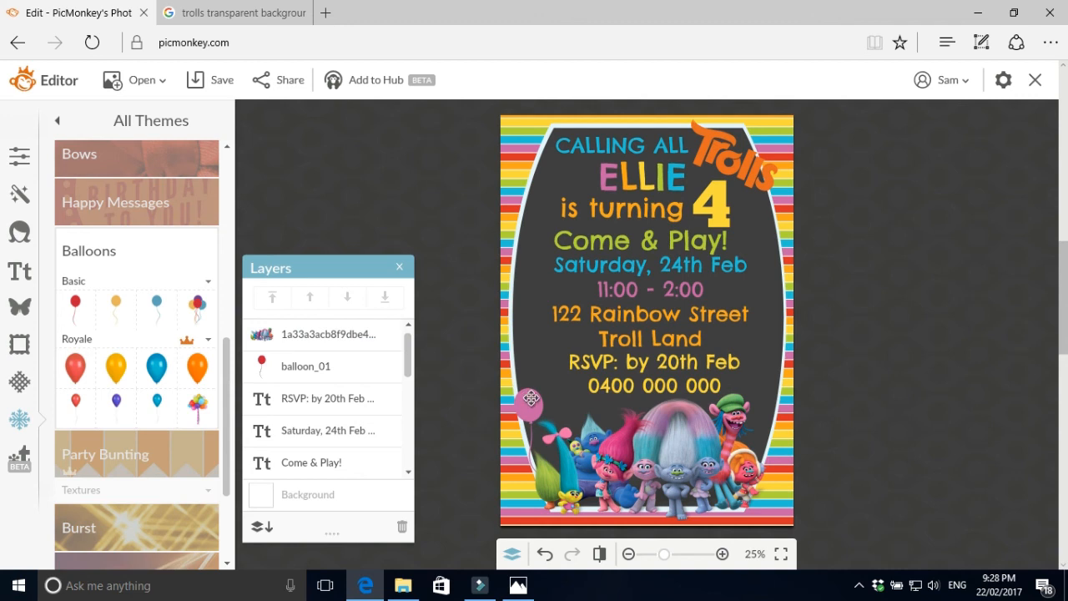
left_click(514, 401)
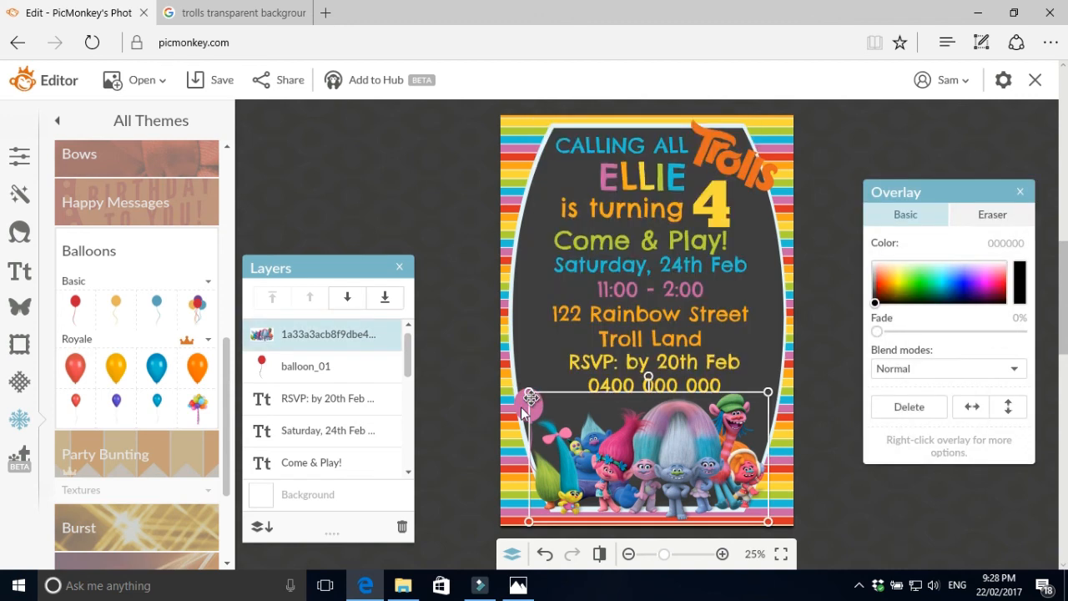
left_click(518, 408)
right_click(534, 396)
left_click(518, 406)
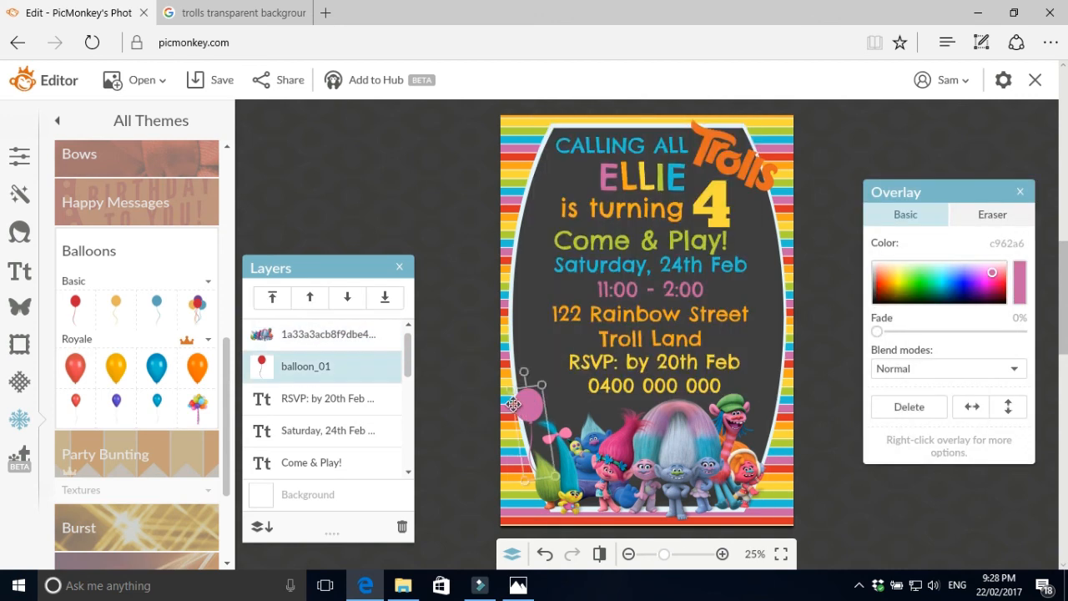
right_click(517, 404)
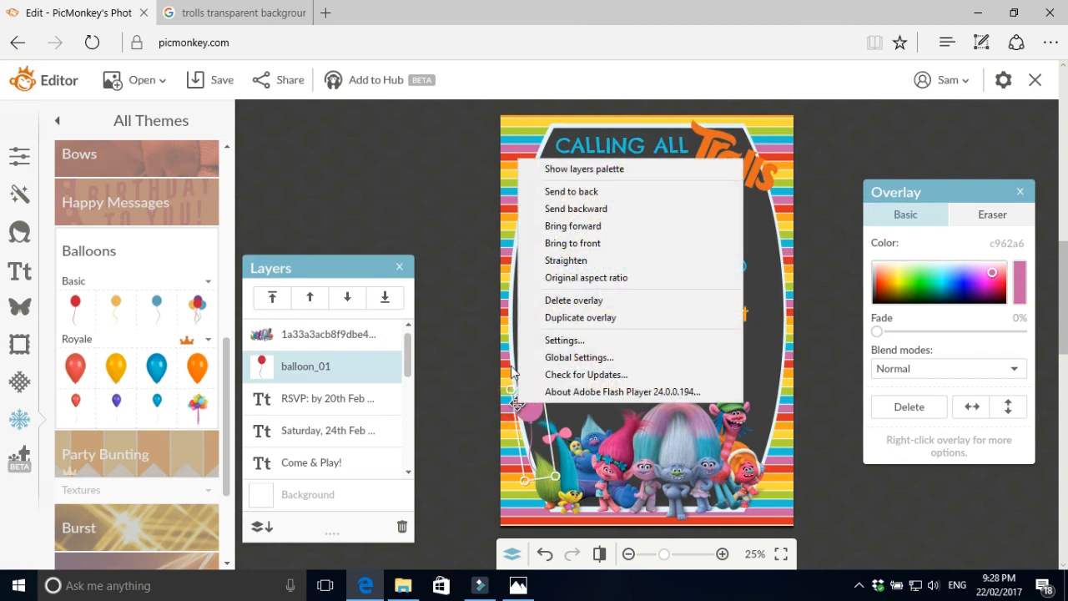
left_click(580, 317)
left_click_drag(531, 409, 551, 380)
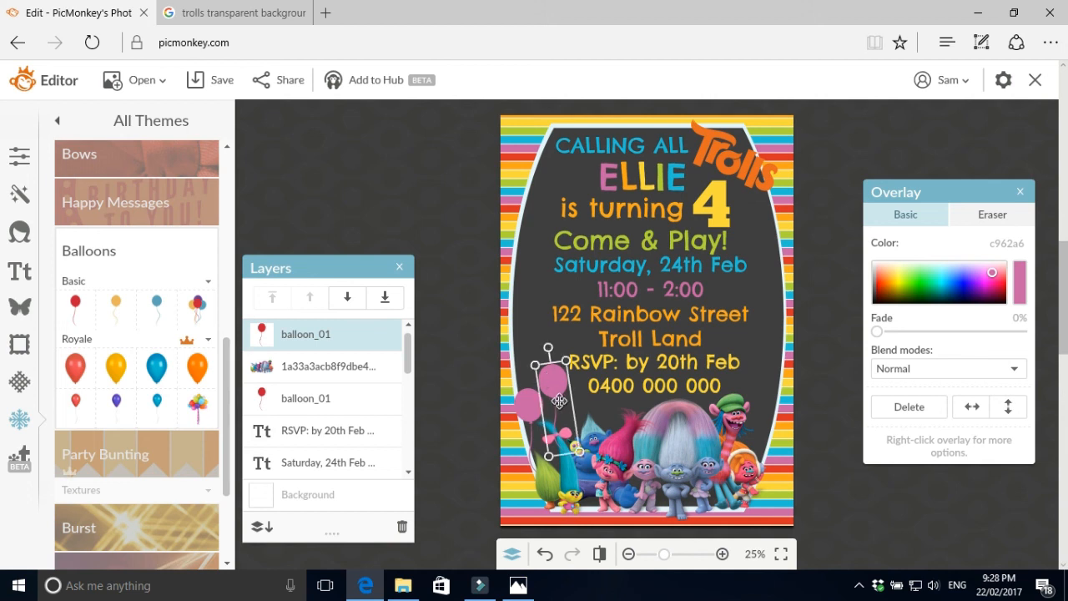
left_click(969, 409)
left_click_drag(549, 346, 544, 382)
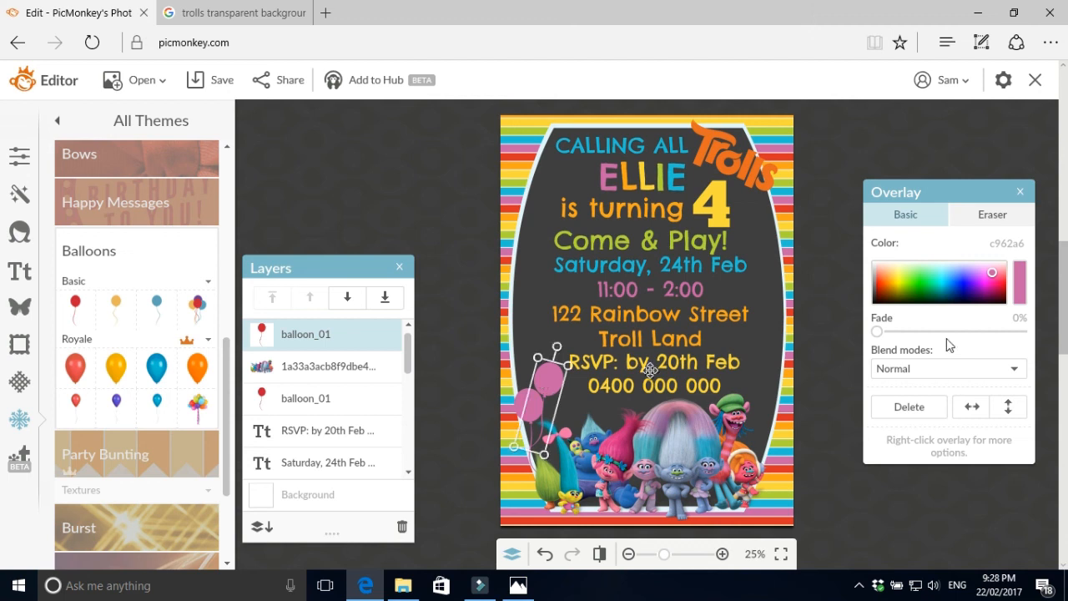
Recolor the upper balloon copy blue by sampling a blue background stripe, and deselect it.
left_click(1020, 289)
left_click(508, 292)
left_click(470, 354)
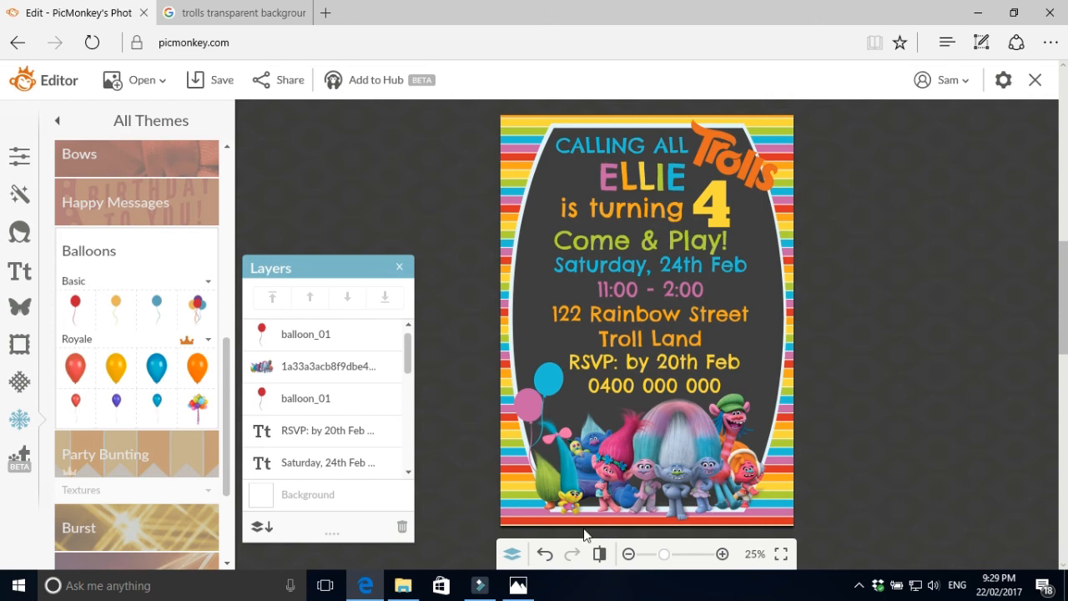
Add an enlarged copy of the pink balloon above the right end of the Trolls clipart, recolored green (b2d337) from the background stripes.
left_click(524, 404)
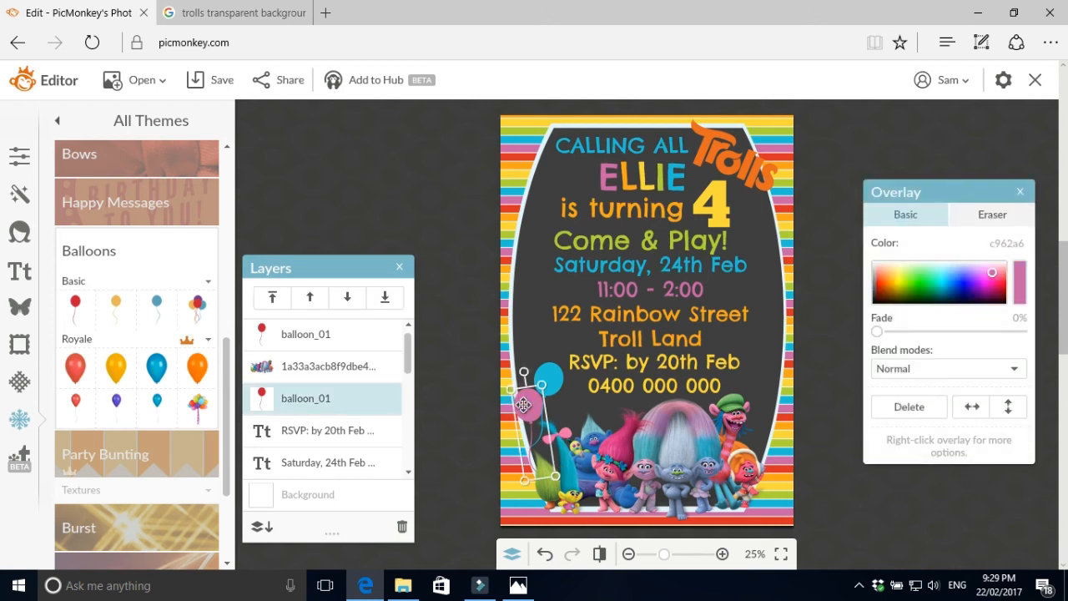
right_click(524, 406)
left_click(574, 320)
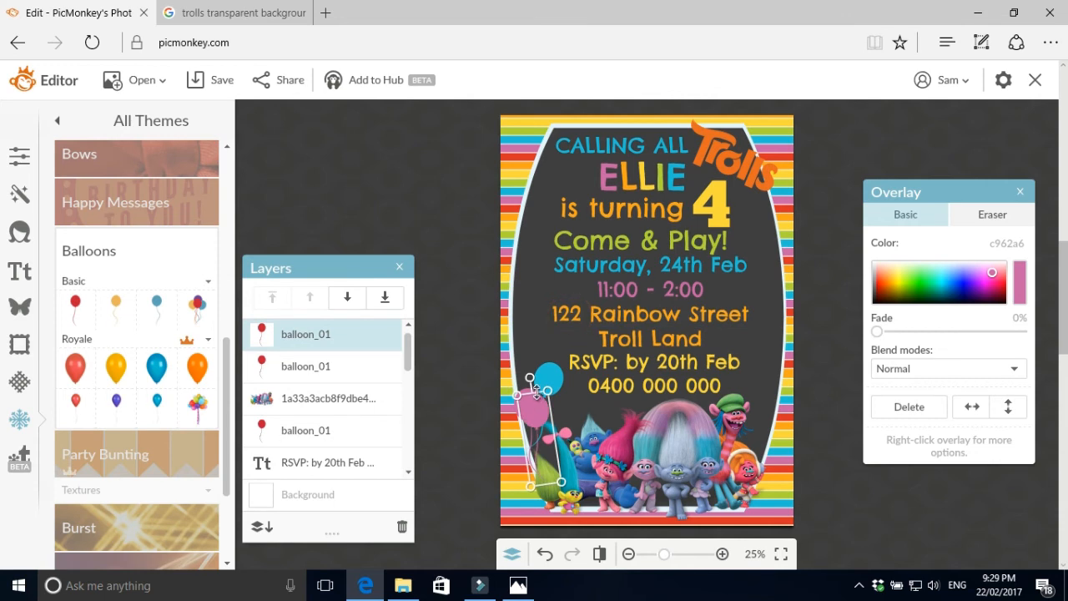
left_click_drag(549, 416, 760, 382)
mouse_move(765, 359)
left_mouse_down()
mouse_move(777, 359)
mouse_move(764, 351)
left_mouse_up()
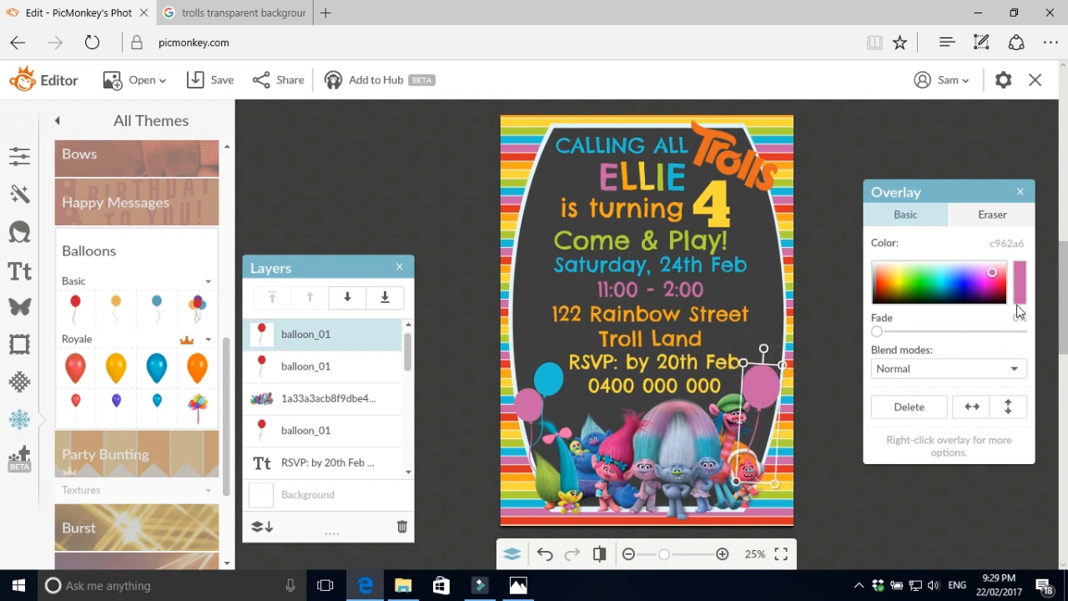
left_click(1019, 283)
left_click(792, 237)
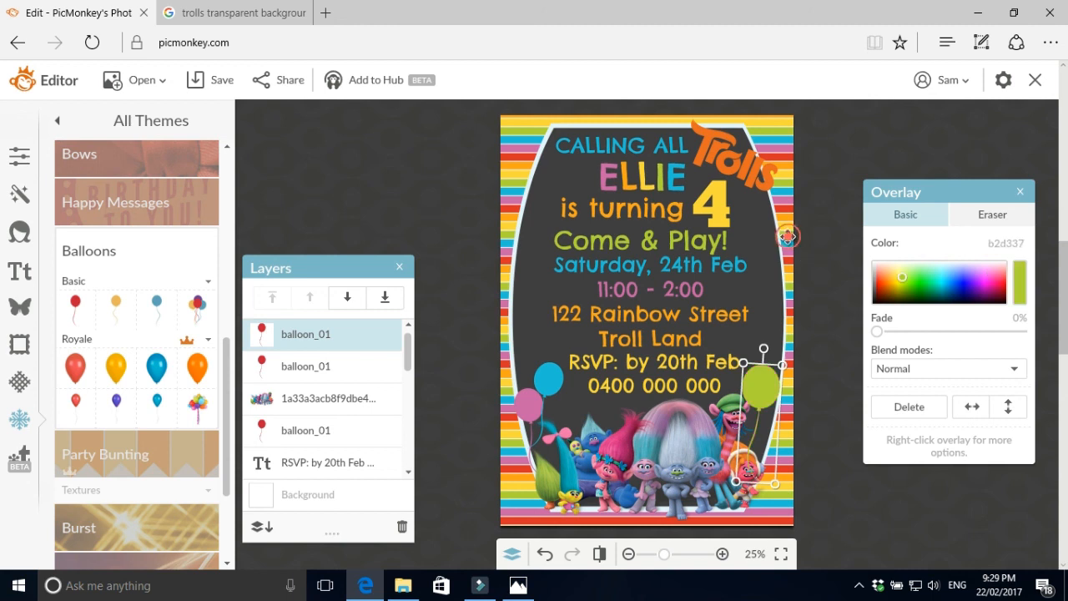
Bring the Trolls clipart in front of the blue and green balloons, and deselect it.
left_click(695, 478)
right_click(686, 480)
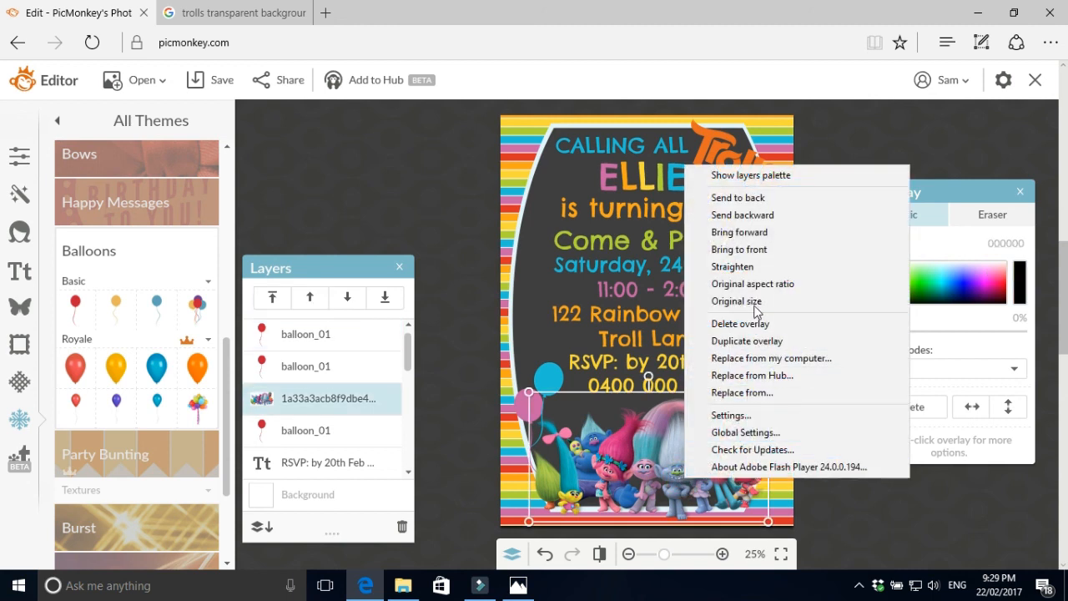
left_click(764, 250)
left_click(448, 267)
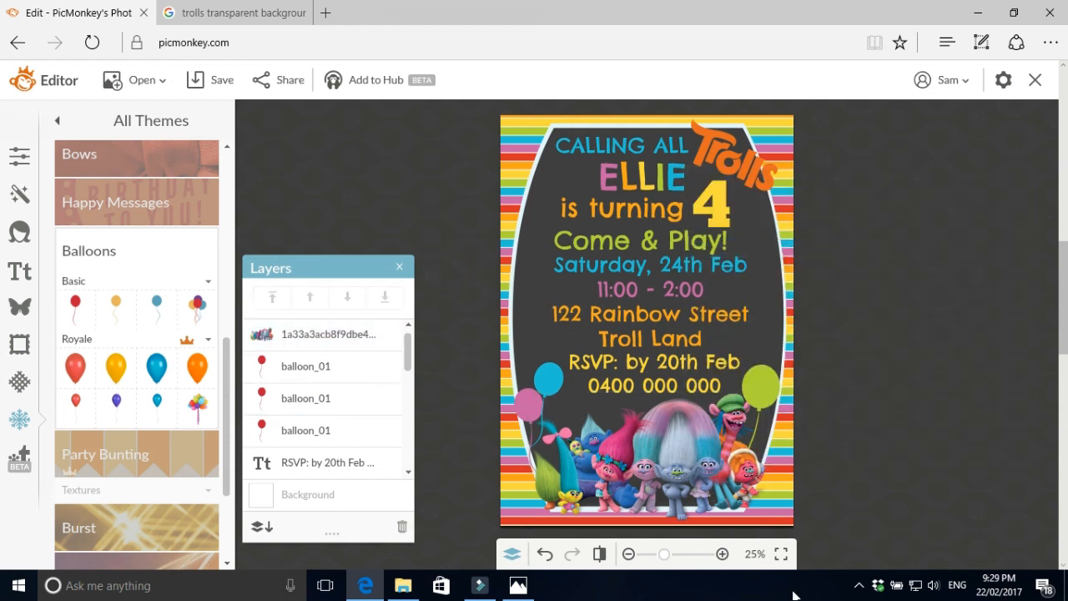
Try the pink and orange Party Bunting stretched between the balloons above the Trolls clipart, and delete it.
left_click(152, 440)
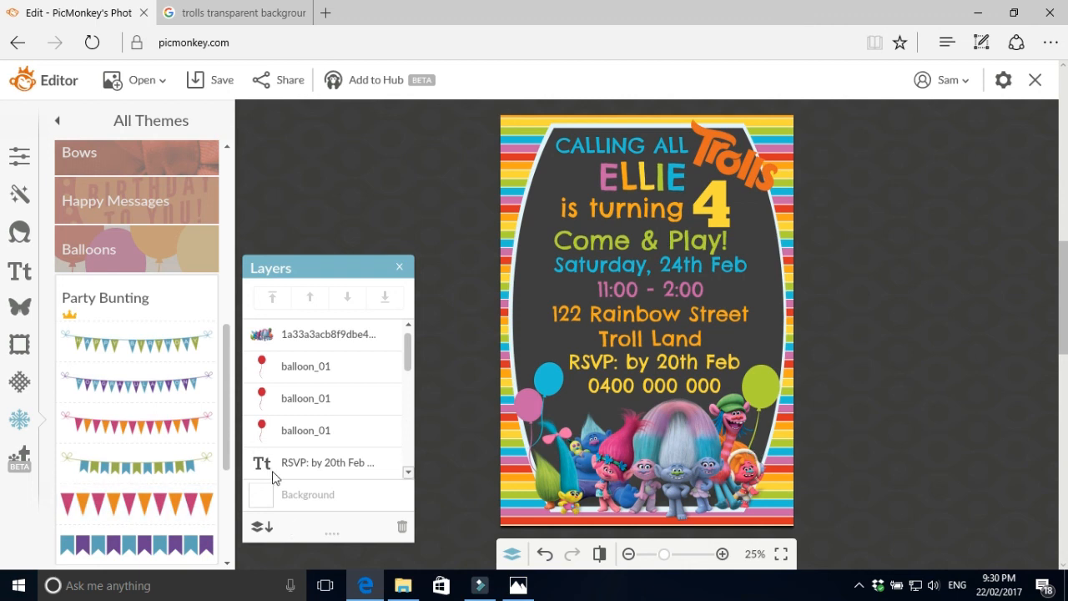
left_click(149, 424)
left_click_drag(664, 324, 776, 445)
left_click_drag(709, 415, 709, 402)
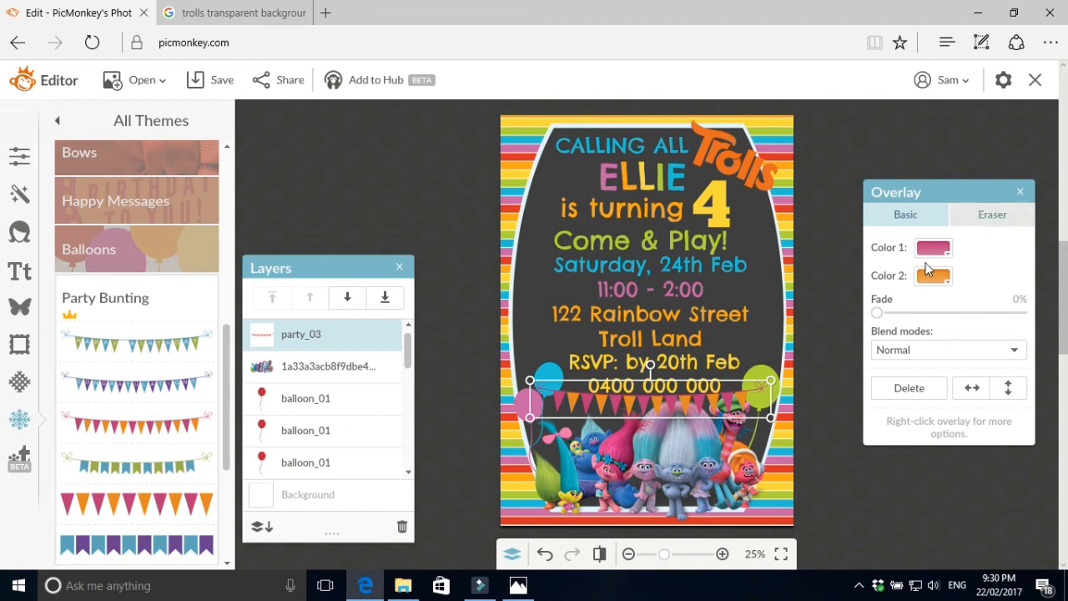
left_click(908, 504)
left_click(665, 477)
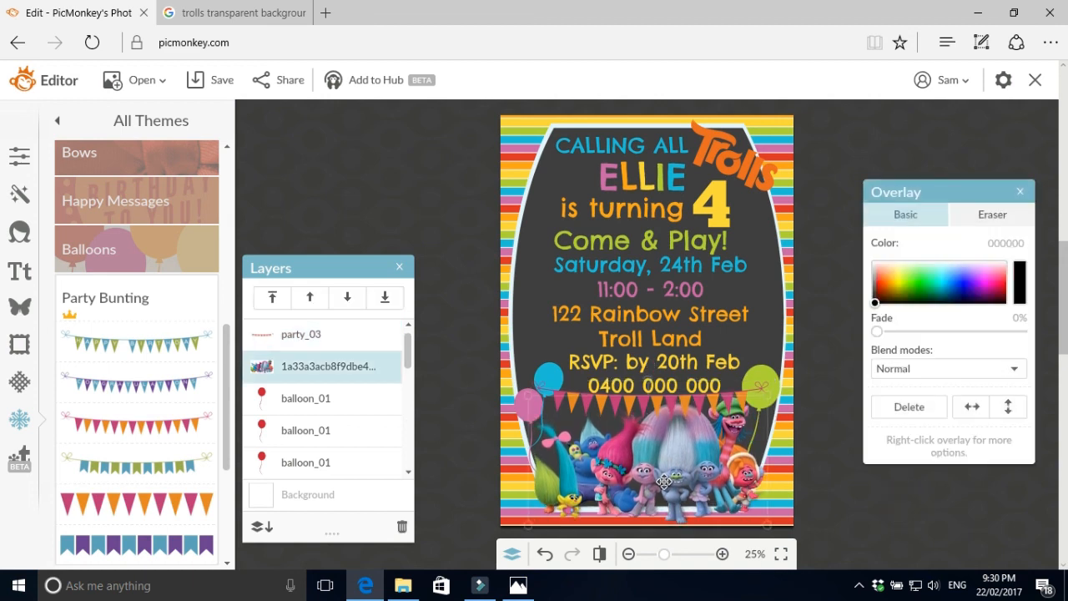
left_click(869, 506)
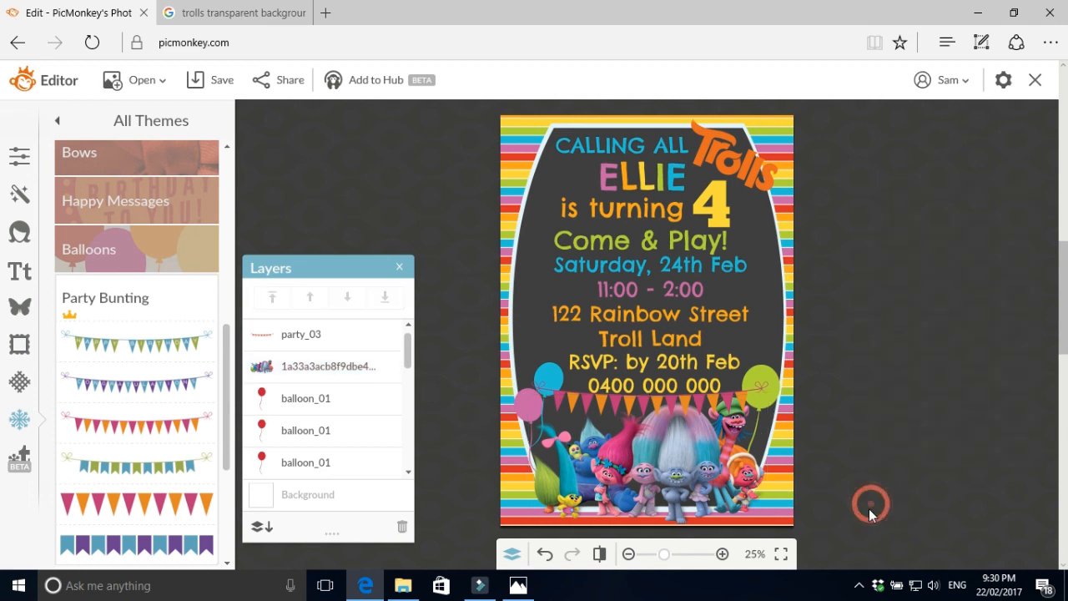
left_click(645, 405)
key("Delete")
Nudge the Trolls clipart slightly toward the invitation's left edge and deselect it.
left_click(669, 464)
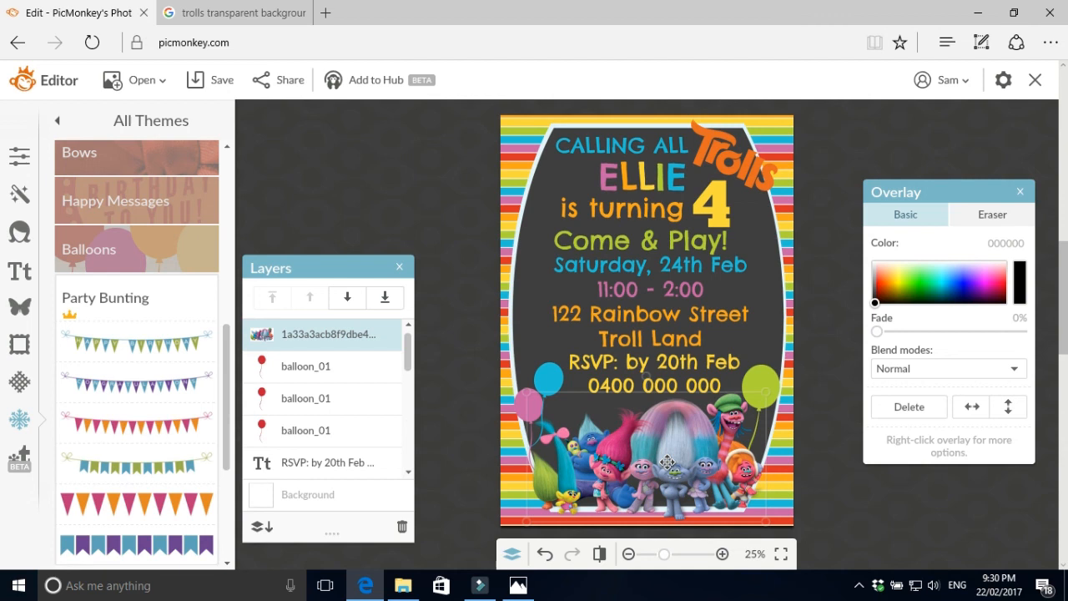
left_click(398, 185)
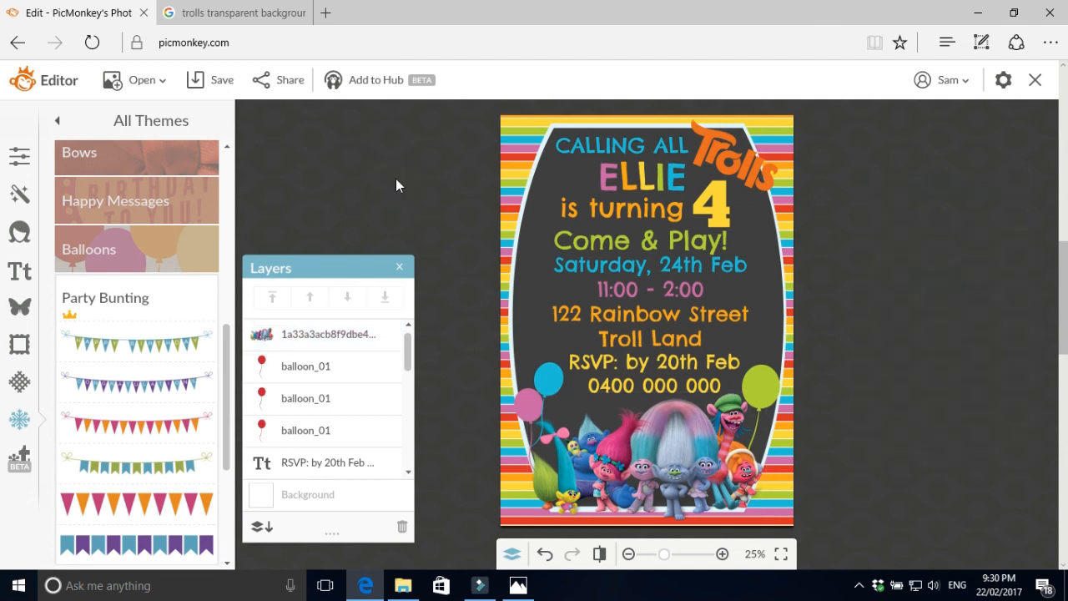